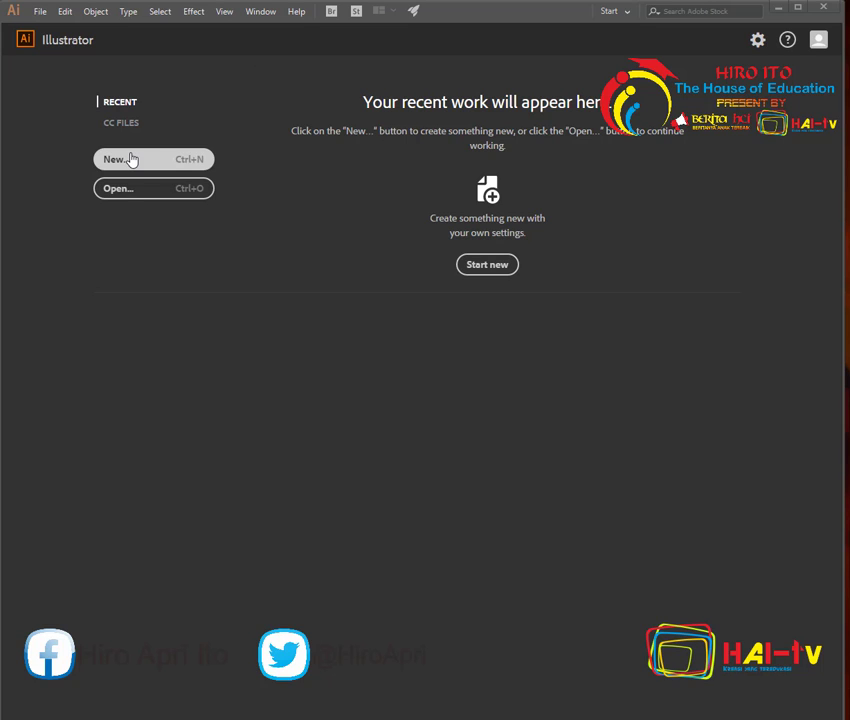
Open the setup dialog for a new document and move it fully into view
click(40, 11)
mouse_move(64, 11)
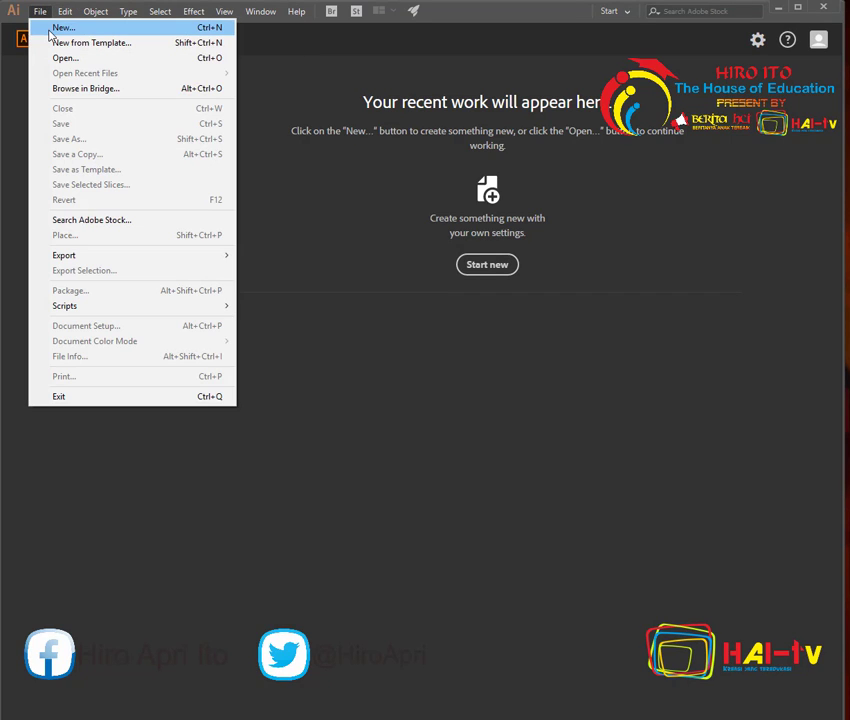
click(402, 252)
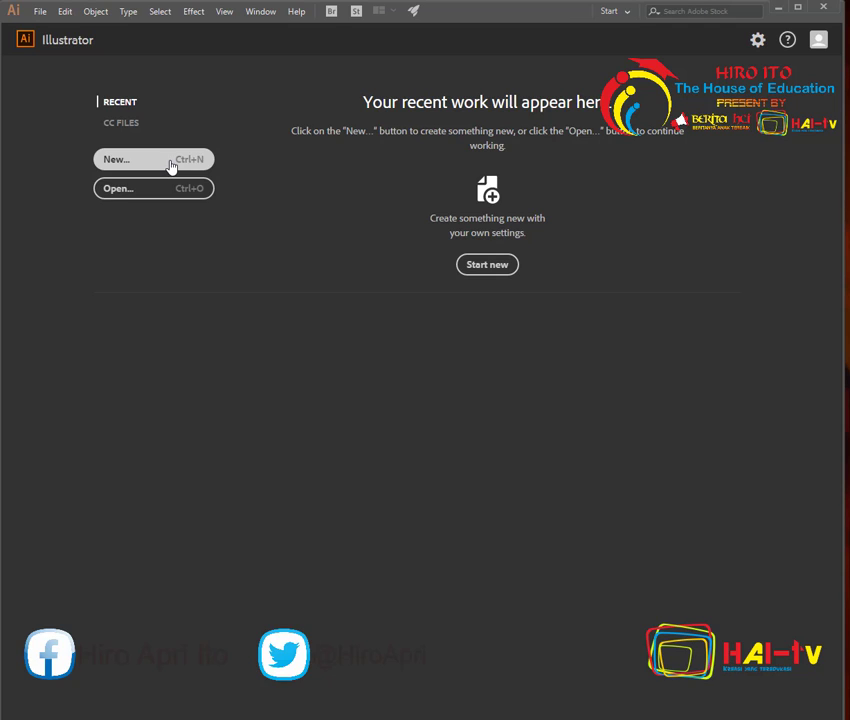
click(172, 166)
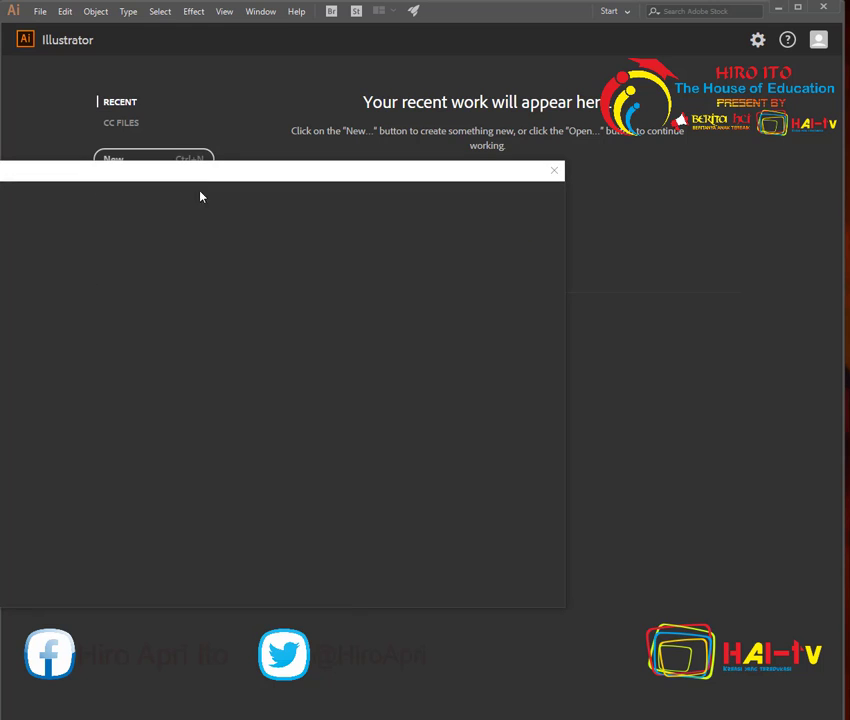
drag(203, 184, 437, 199)
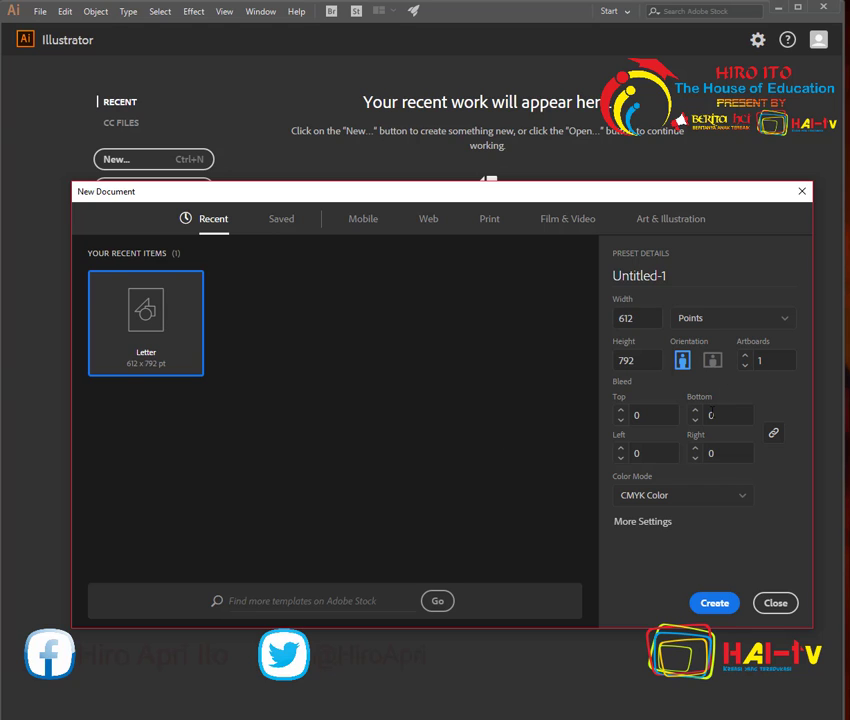
Look through the Saved, Mobile, Web and Print preset categories and return to the recent items
click(278, 220)
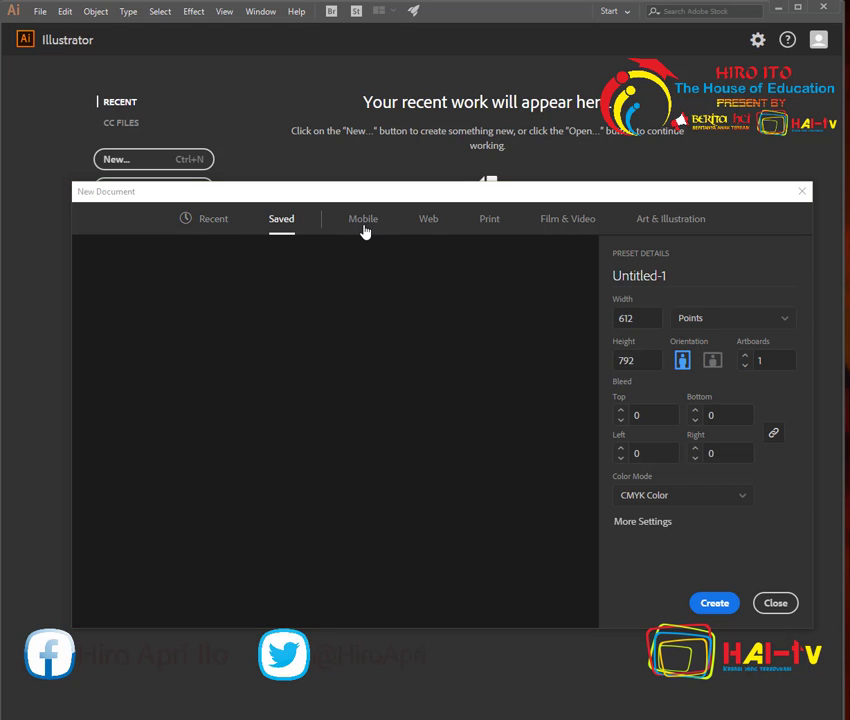
click(364, 224)
click(432, 222)
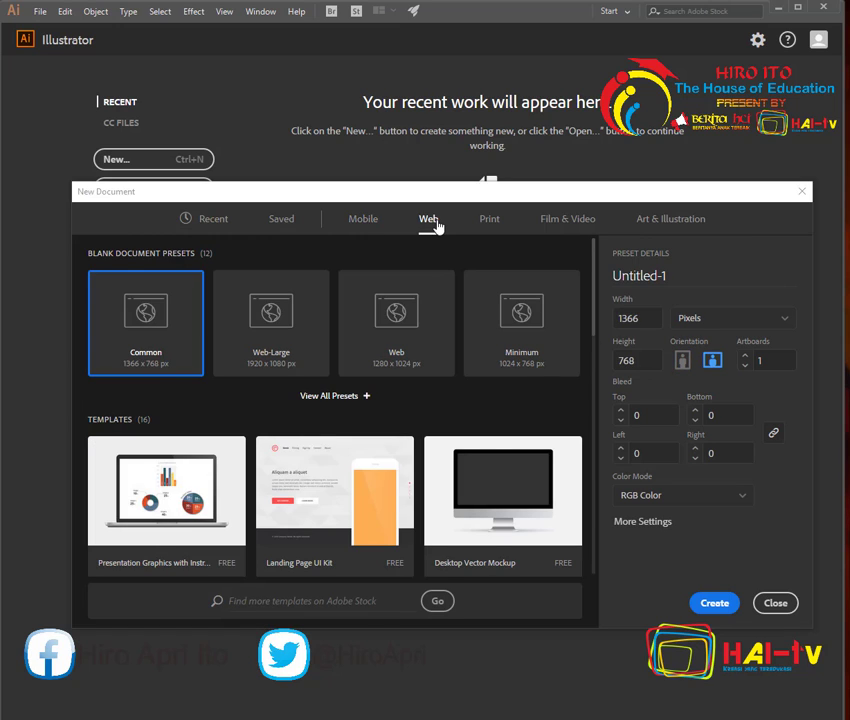
click(489, 227)
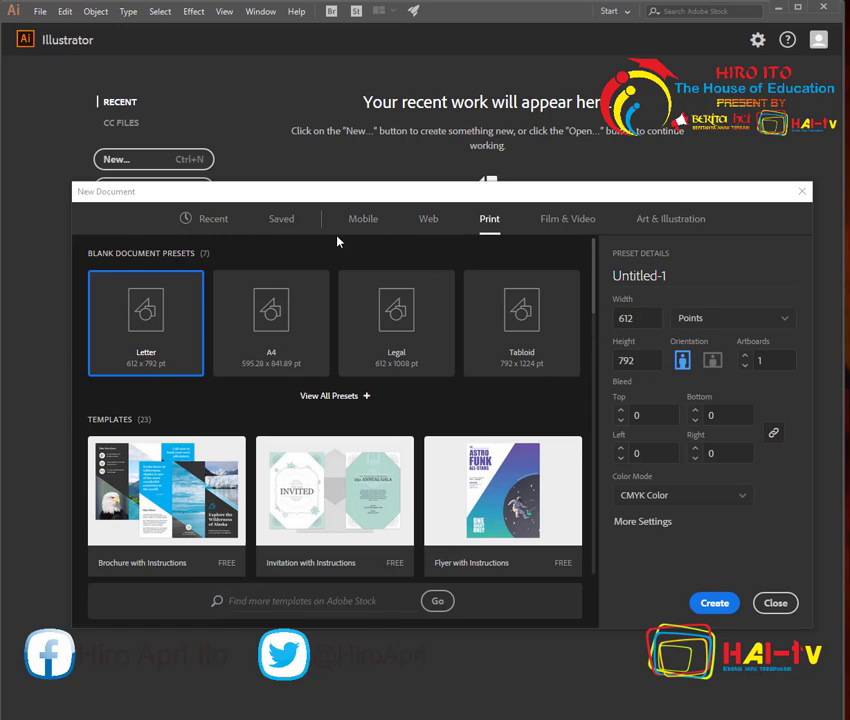
click(281, 221)
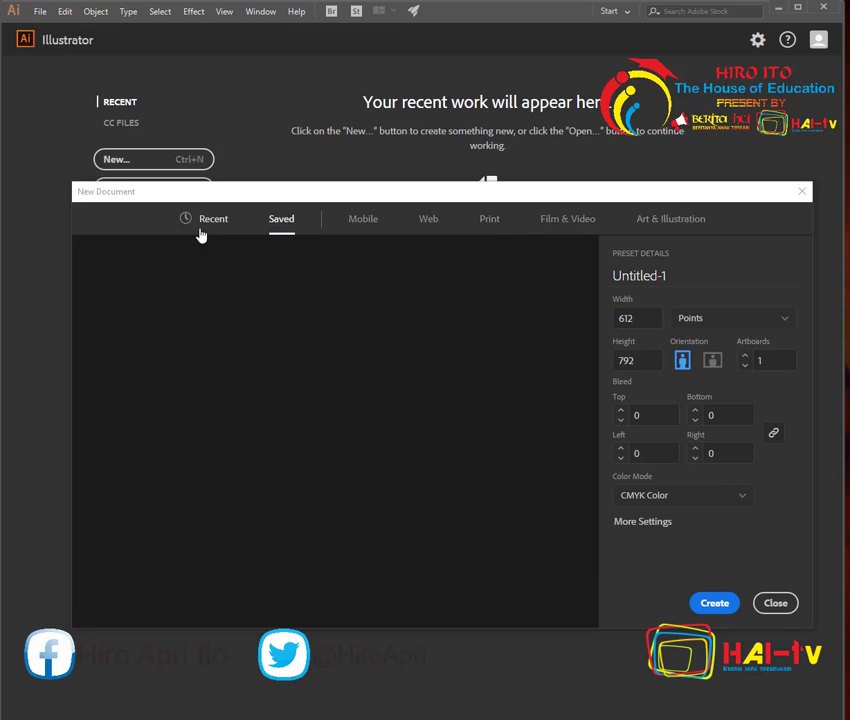
click(207, 228)
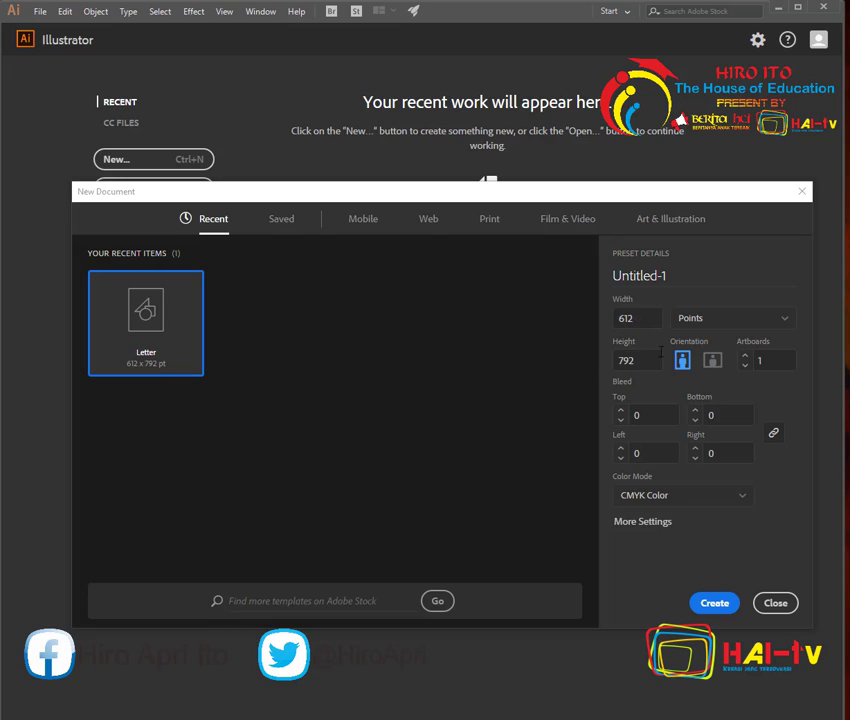
drag(666, 275, 614, 280)
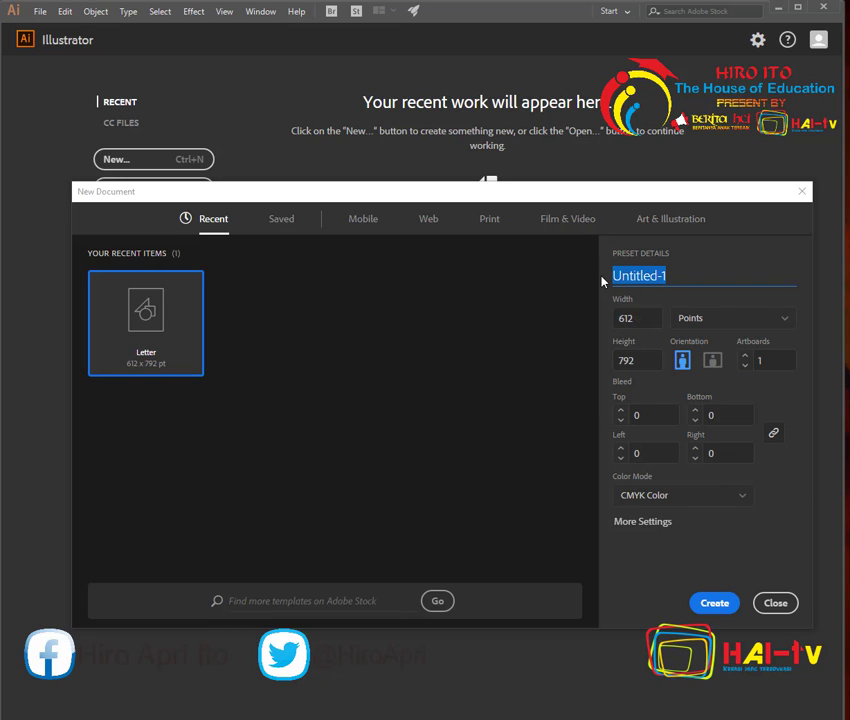
click(701, 270)
drag(668, 276, 603, 287)
click(694, 279)
Set the page size to A4 in the additional document settings and create the document
click(634, 523)
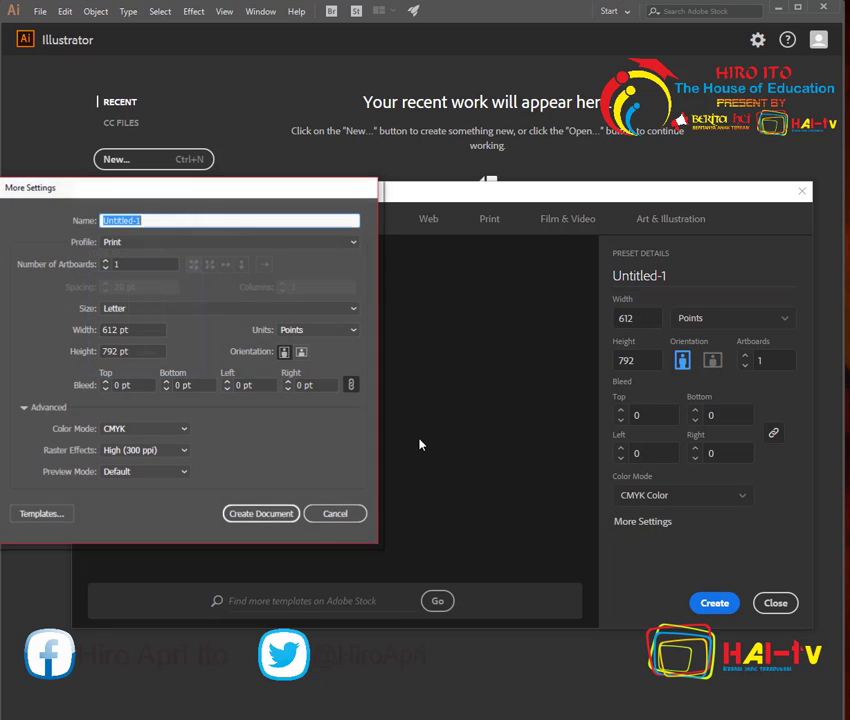
drag(140, 190, 290, 232)
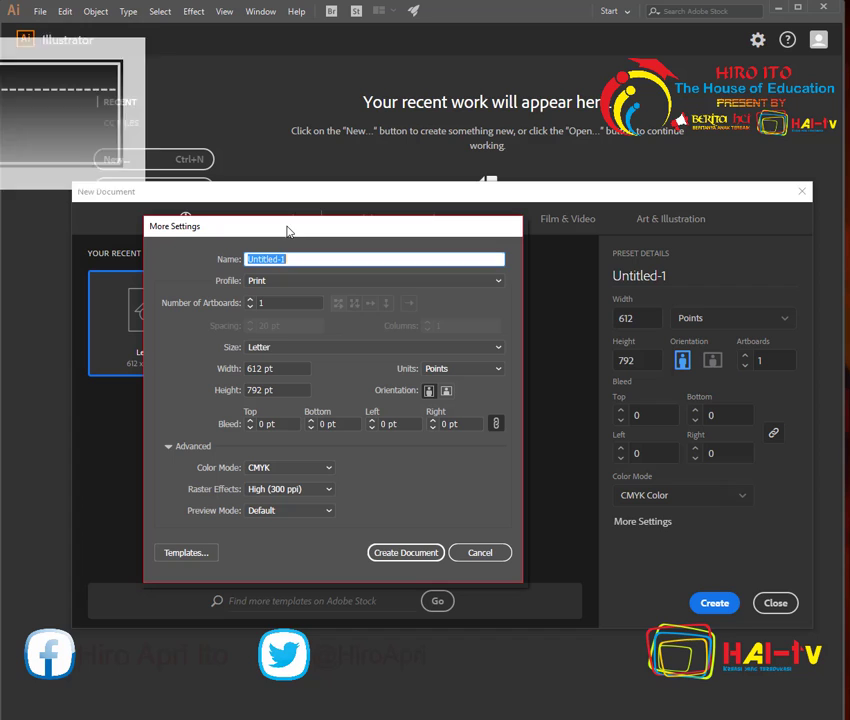
click(308, 350)
click(295, 395)
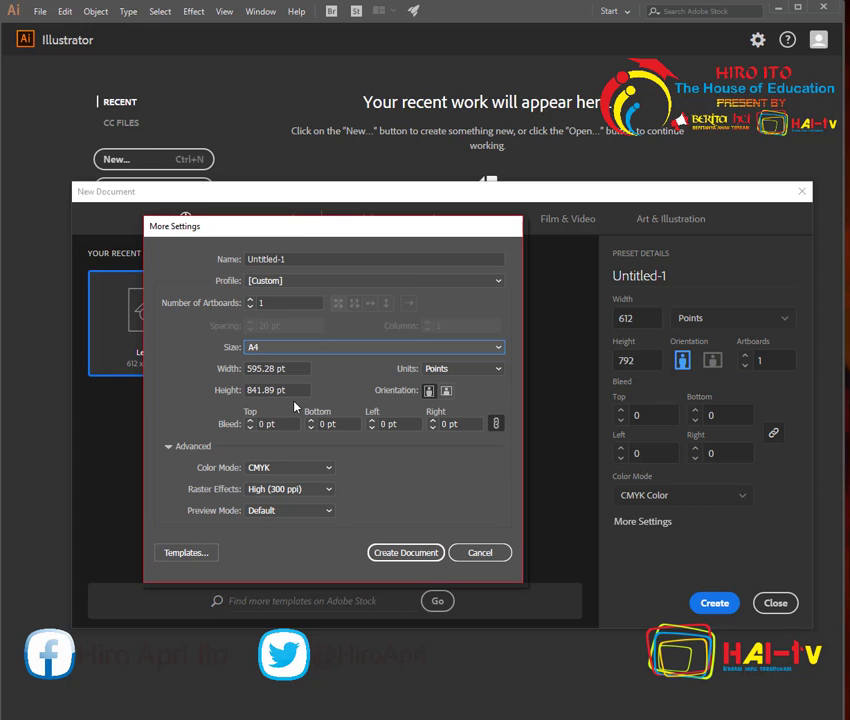
click(288, 281)
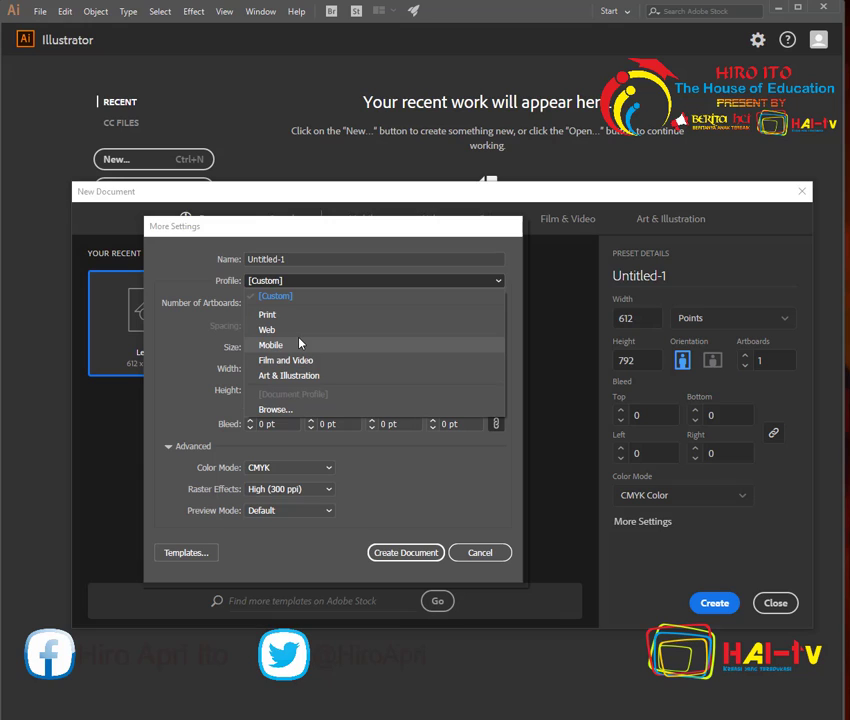
click(344, 231)
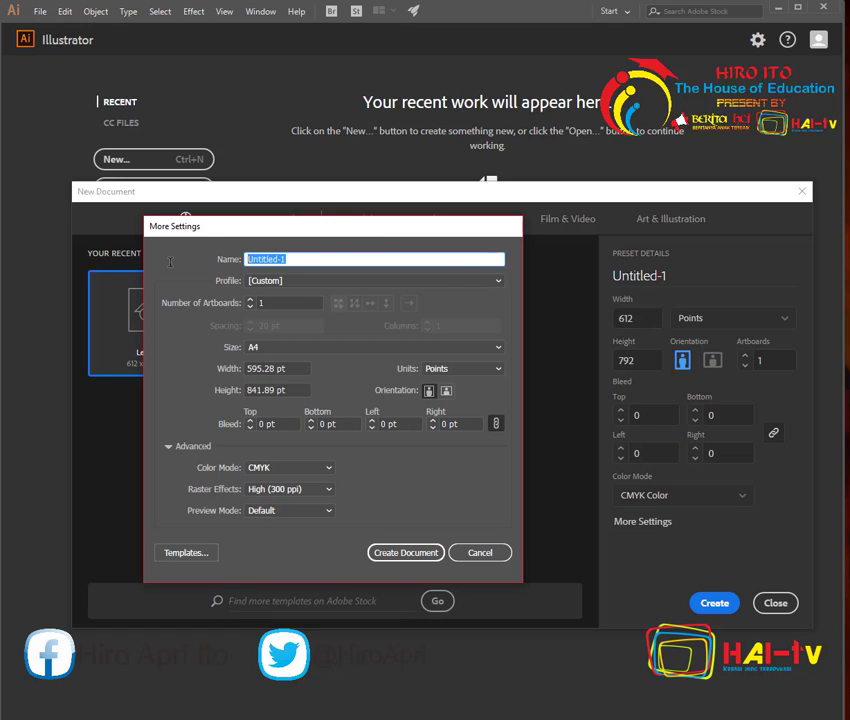
click(378, 552)
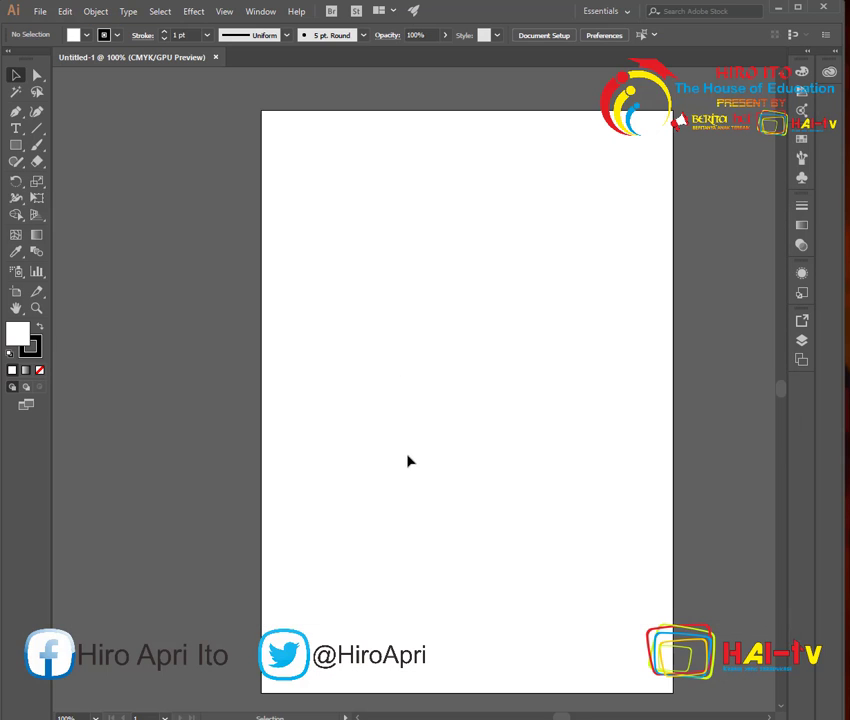
Try the single-column toolbox and the Hand tool, and restore the two-column toolbox
click(9, 51)
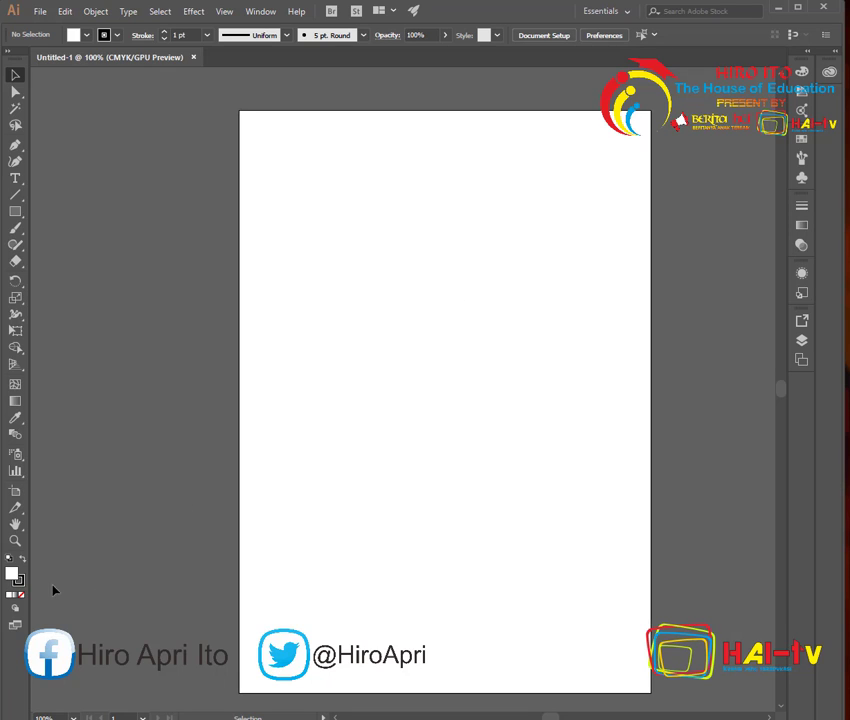
click(15, 523)
drag(467, 414, 454, 414)
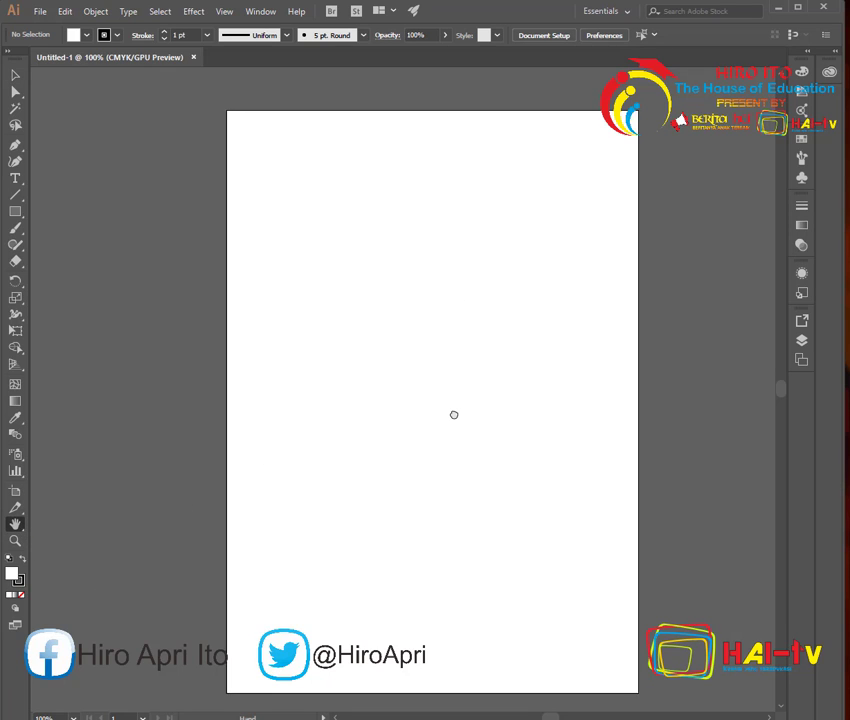
click(16, 76)
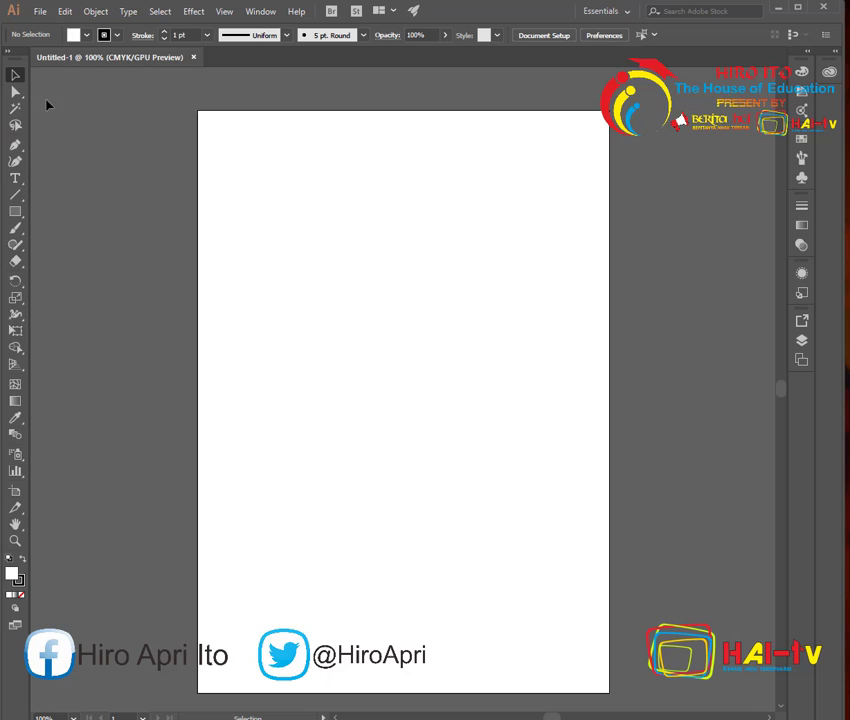
click(12, 61)
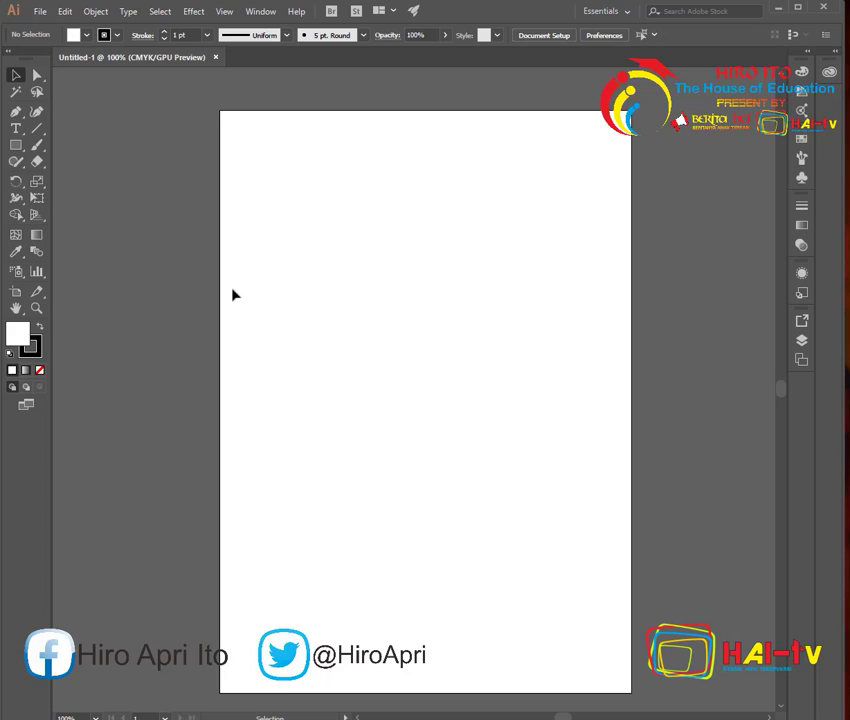
scroll(233, 294, down, 1)
scroll(233, 294, up, 1)
Draw an open four-point path with the Pen tool across the upper half of the page
click(16, 114)
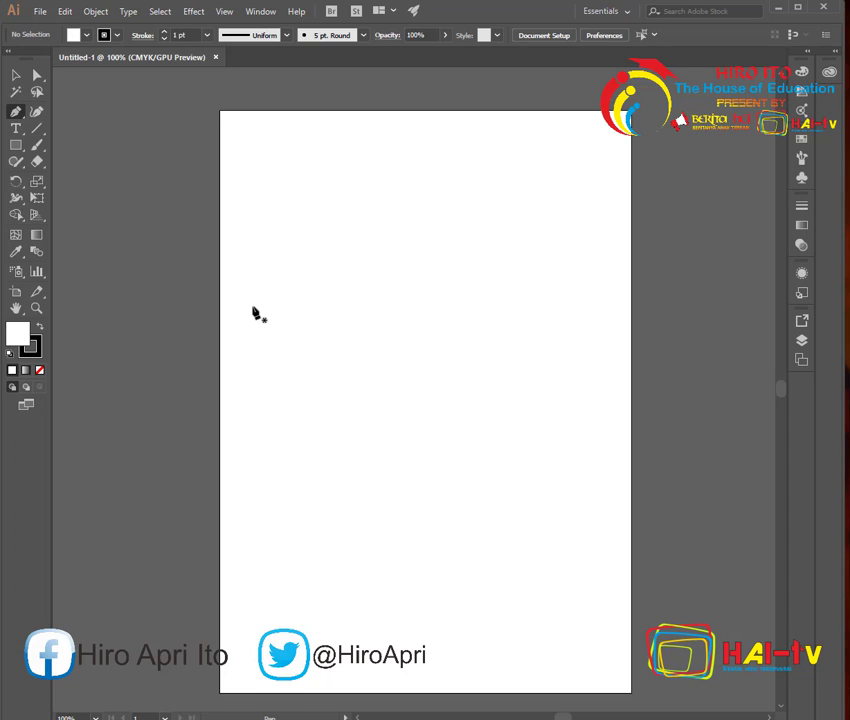
drag(253, 306, 343, 294)
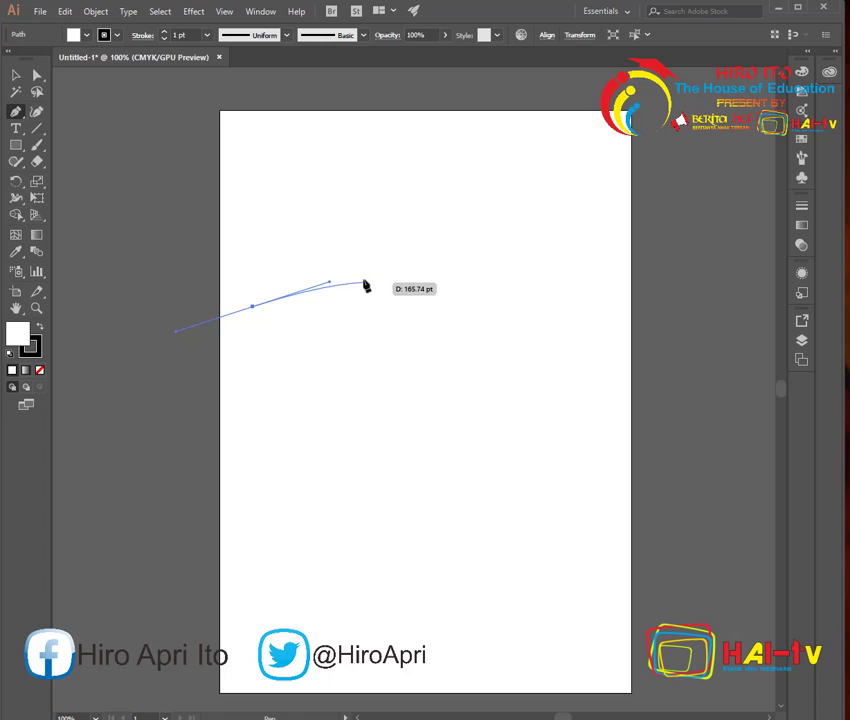
click(358, 276)
click(418, 312)
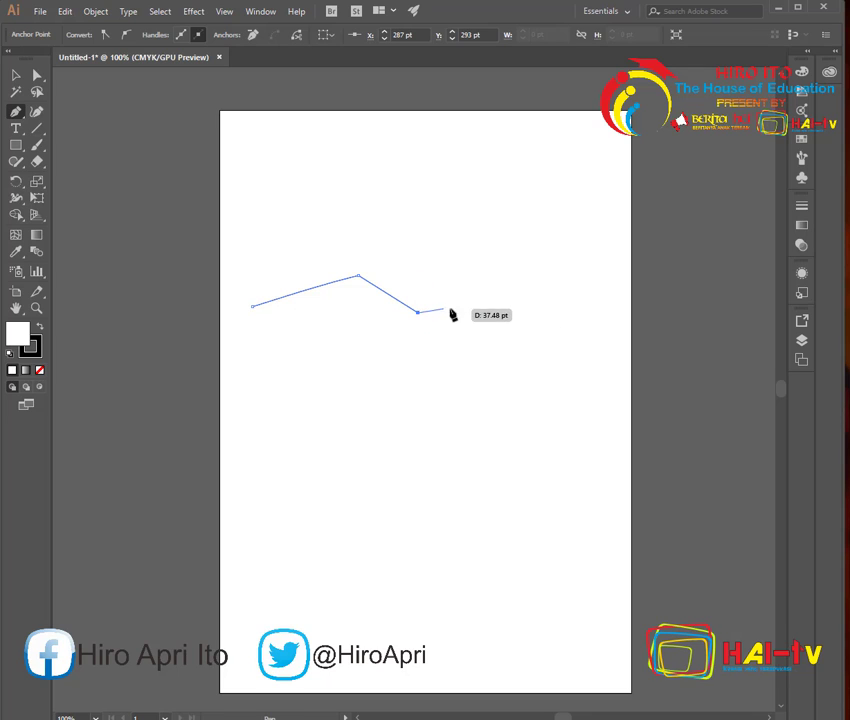
click(526, 313)
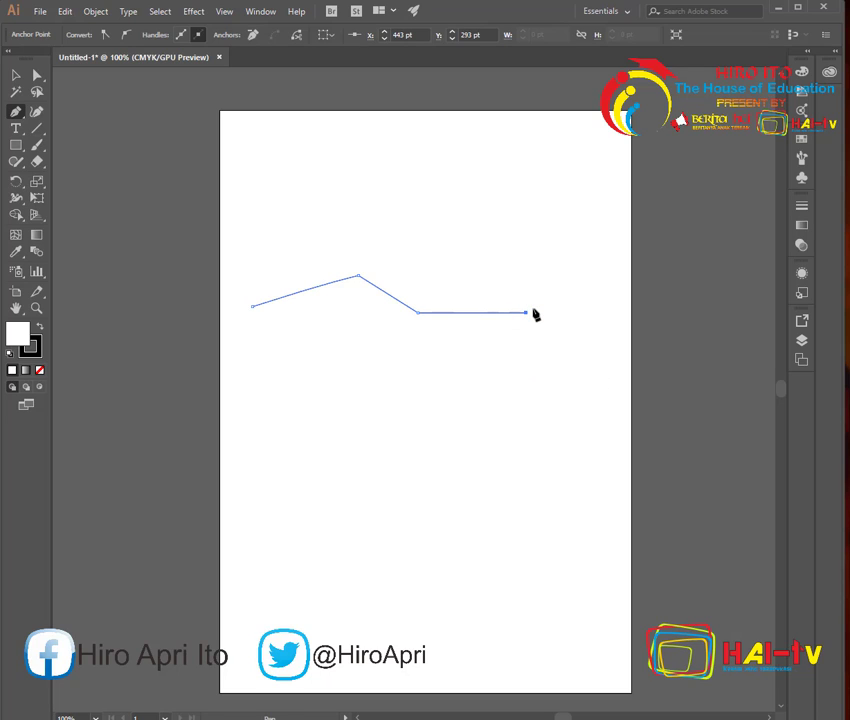
Undo the last two path points and delete the remaining path segment
key(ctrl+z)
key(ctrl+z)
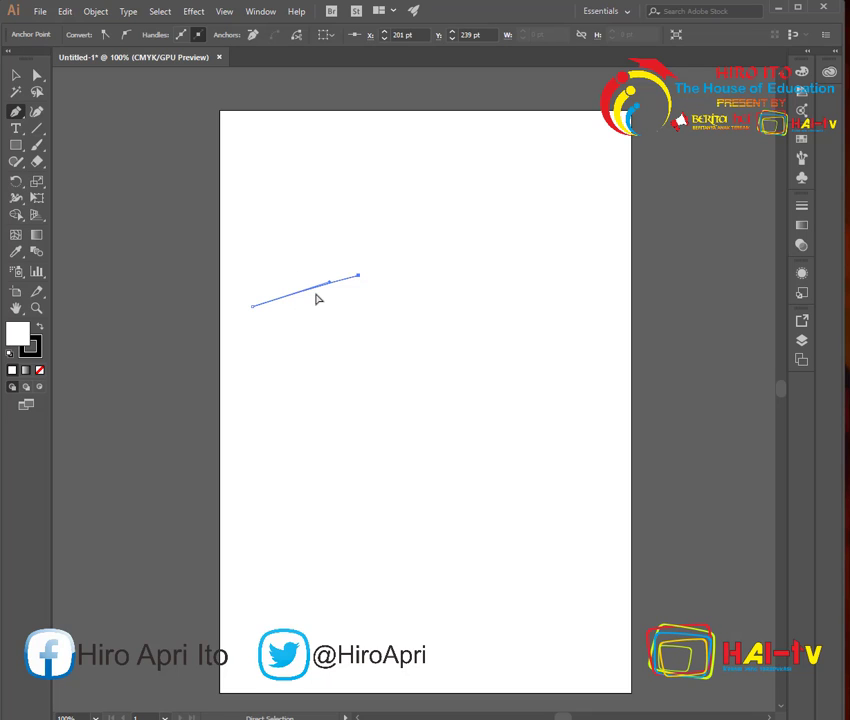
drag(307, 290, 252, 308)
key(Delete)
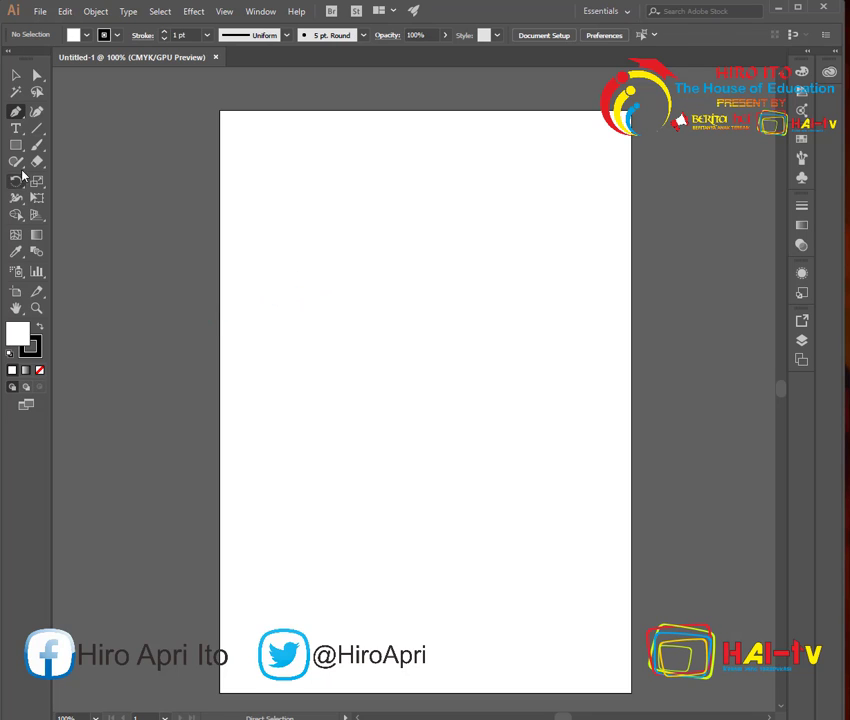
Draw a closed seven-point shape with the Pen tool across the upper half of the page, with straight upper edges and a curved lower edge
click(17, 114)
click(19, 118)
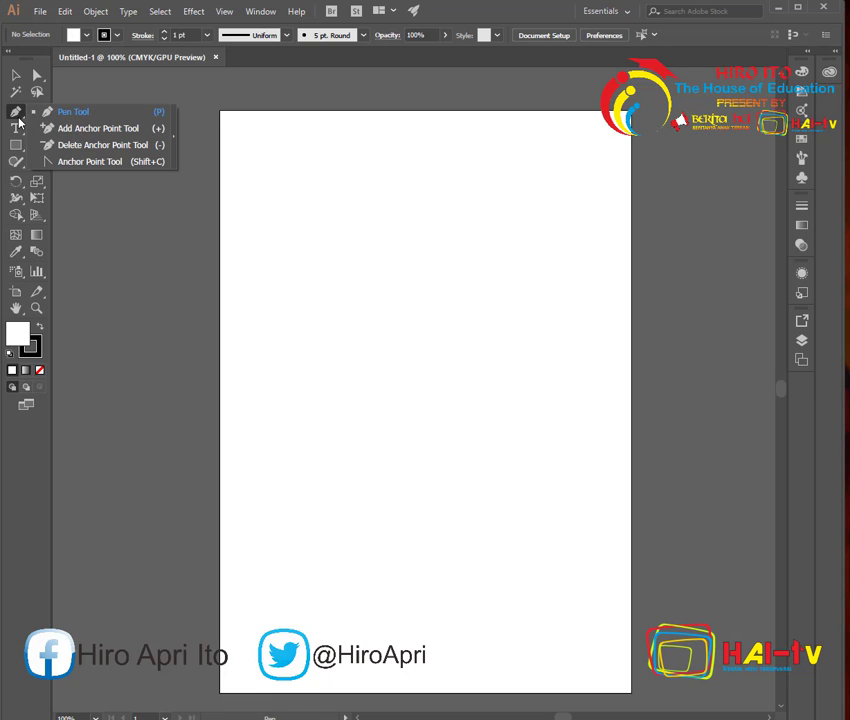
click(19, 120)
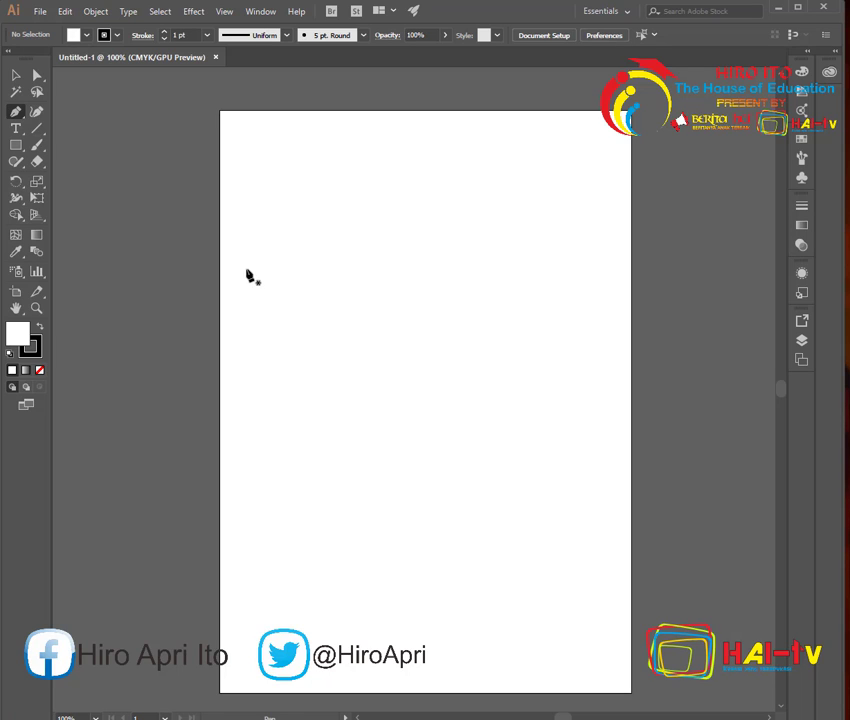
click(247, 269)
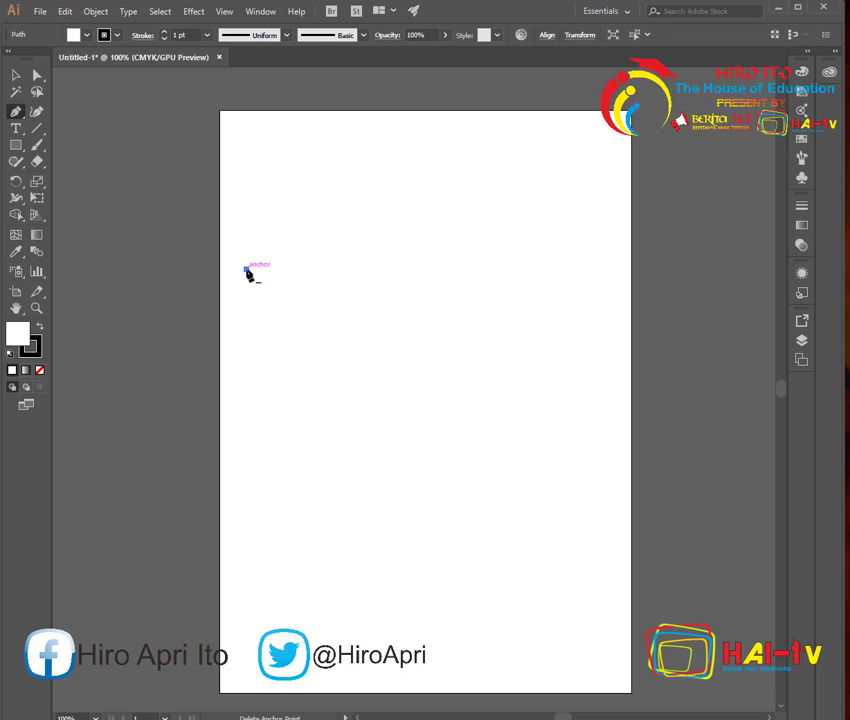
click(341, 216)
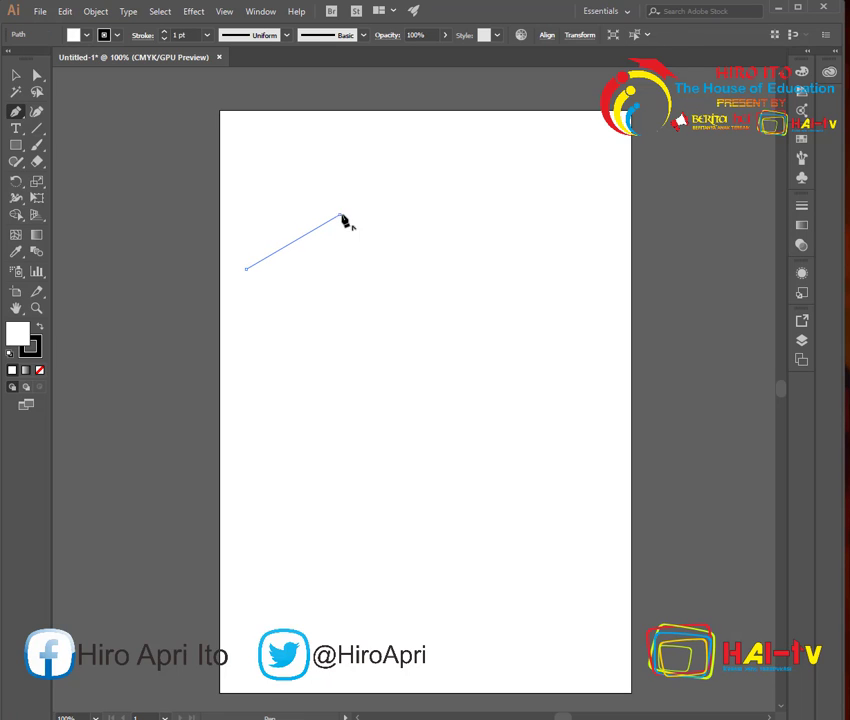
click(478, 256)
click(552, 247)
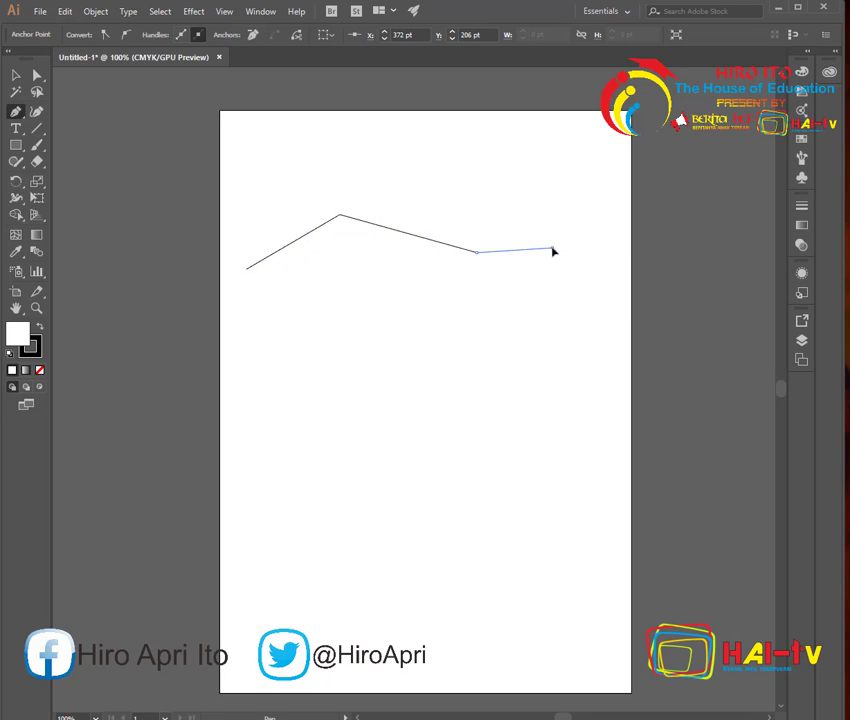
click(626, 290)
drag(497, 362, 389, 344)
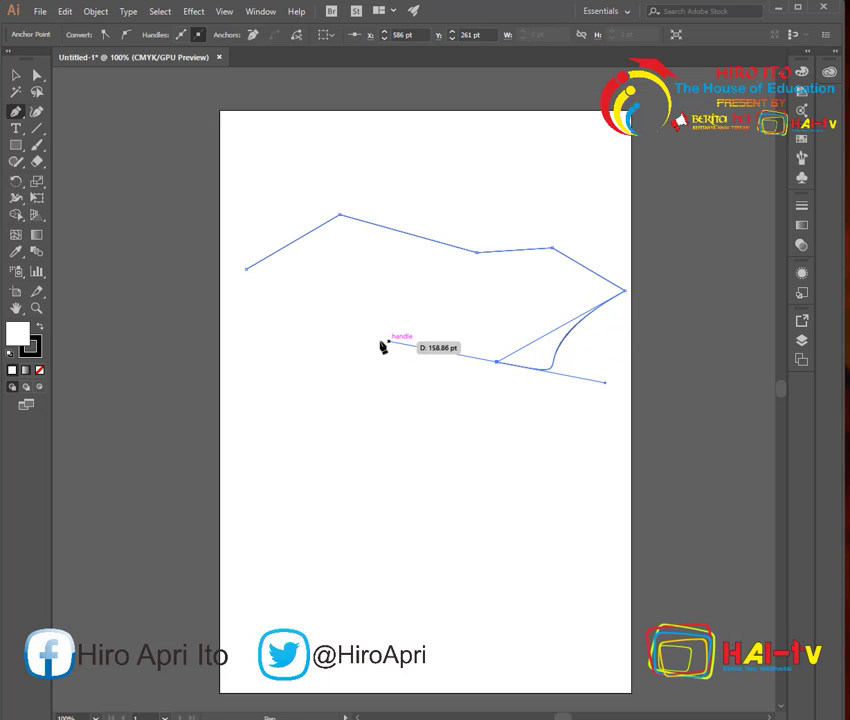
click(275, 345)
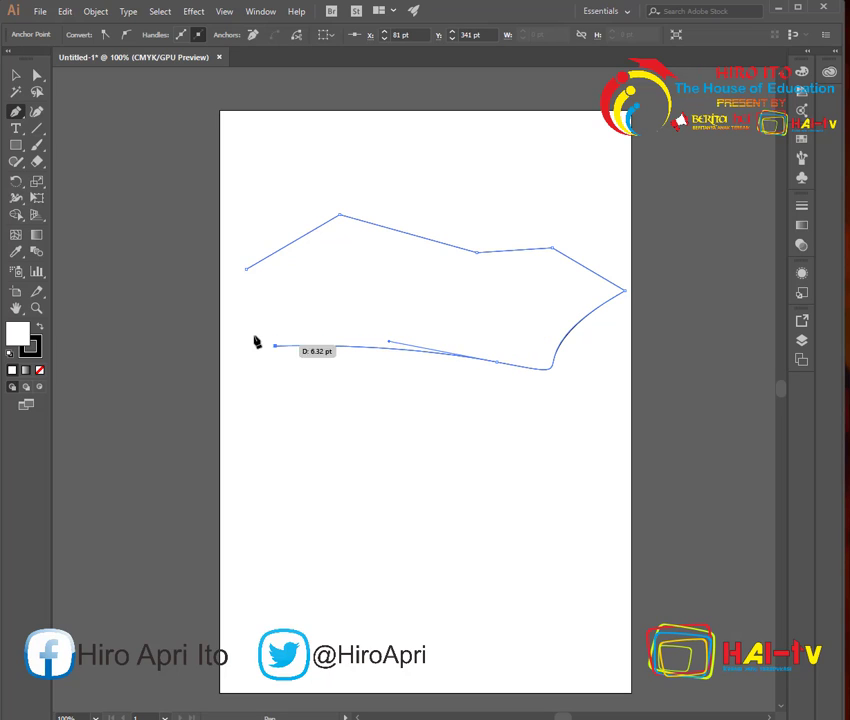
click(246, 271)
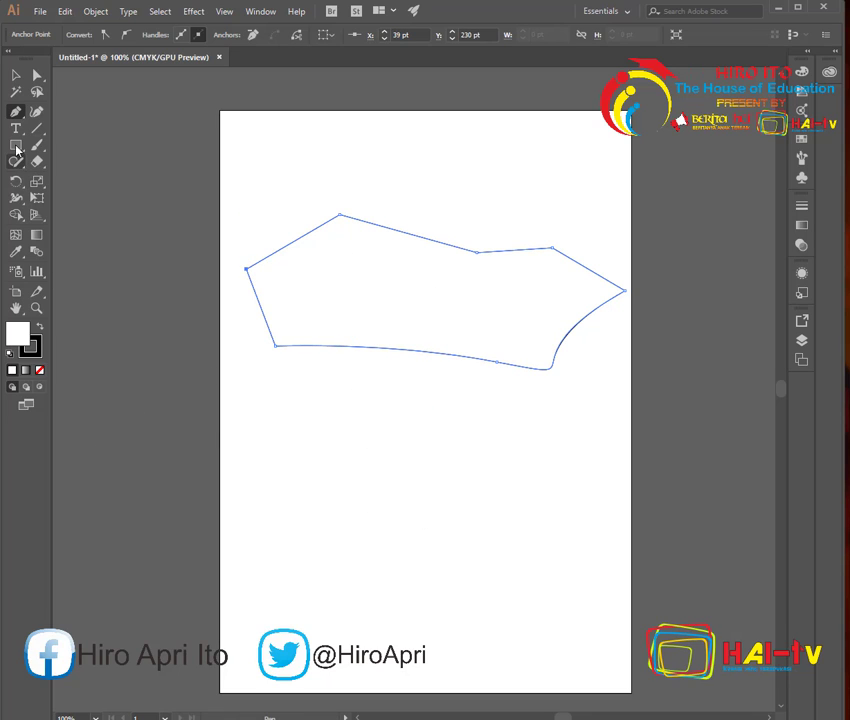
Draw an open five-point path with the Pen tool across the lower half of the page, curved at its start and straight towards its end
click(258, 501)
key(Escape)
drag(341, 453, 494, 501)
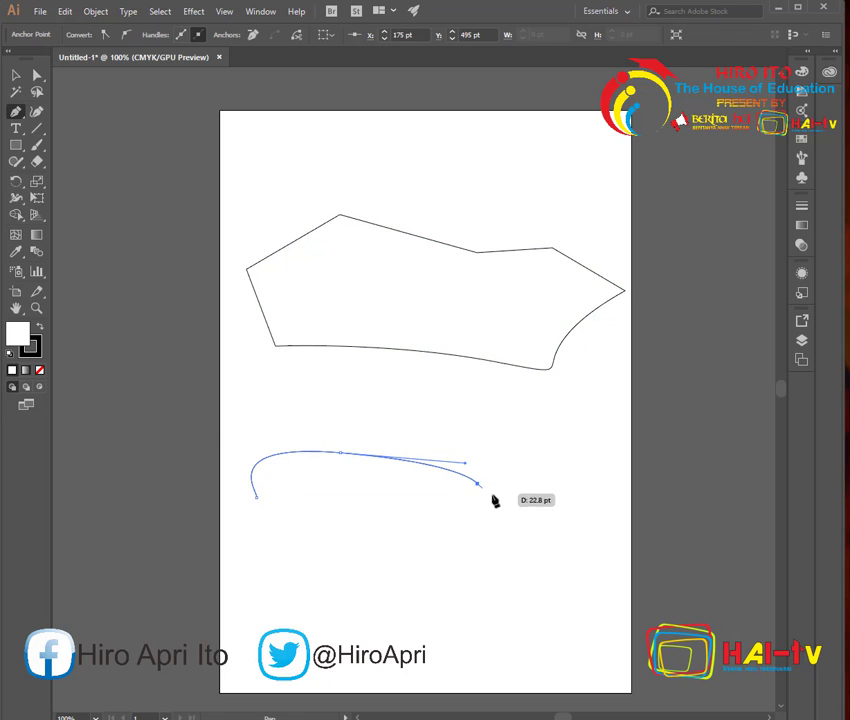
click(564, 503)
click(584, 543)
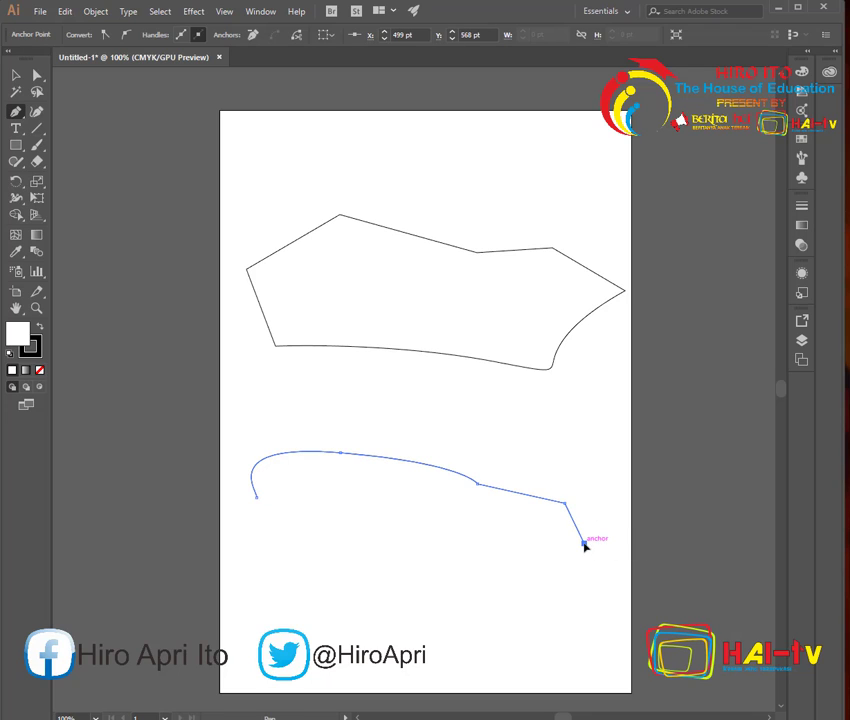
key(Escape)
Convert the upper shape's leftmost corner into a smooth curve with the Anchor Point tool, rounding both adjacent edges
click(18, 116)
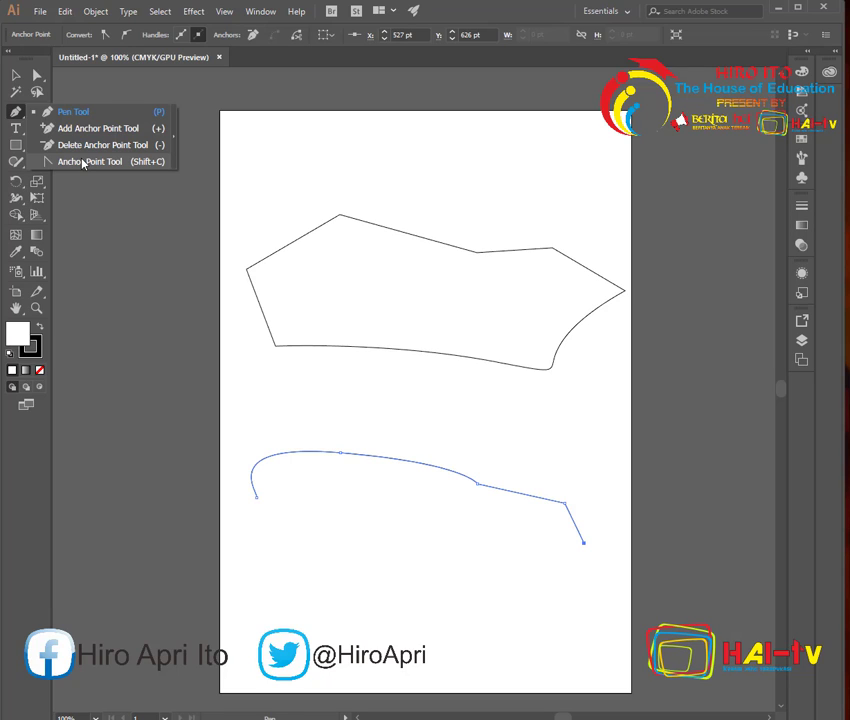
click(83, 162)
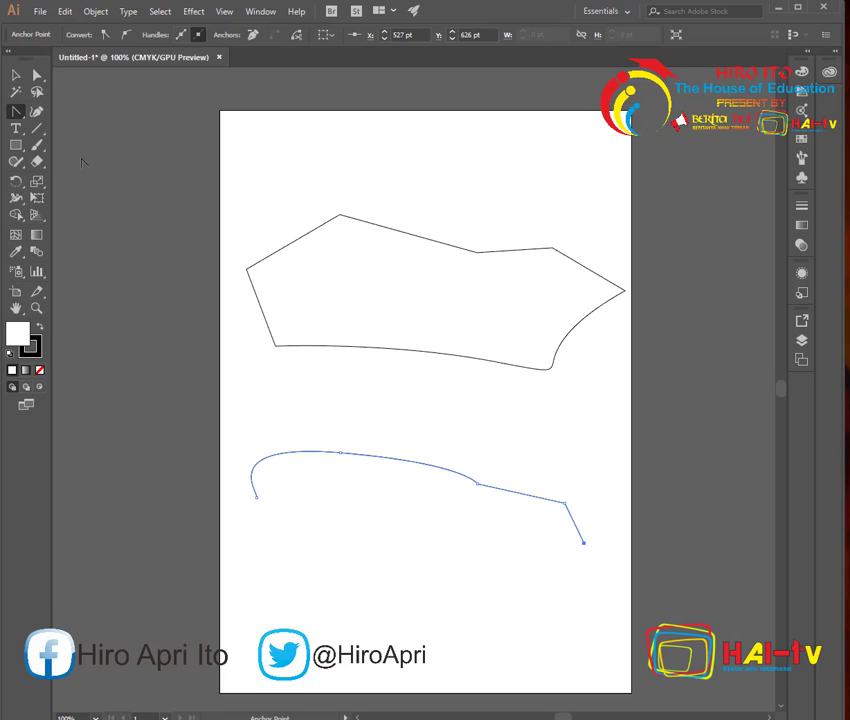
ctrl+click(247, 268)
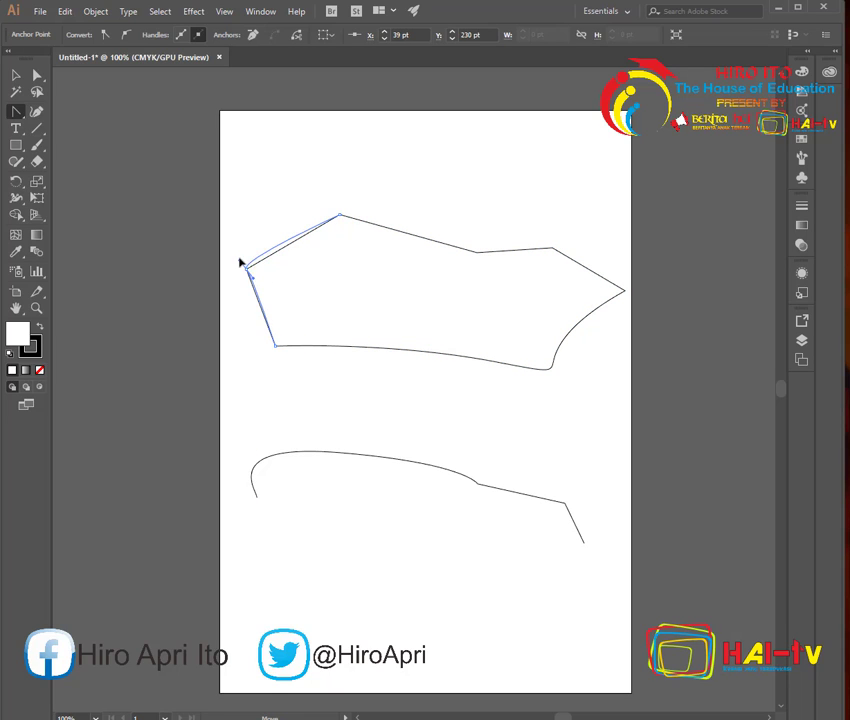
drag(240, 262, 250, 212)
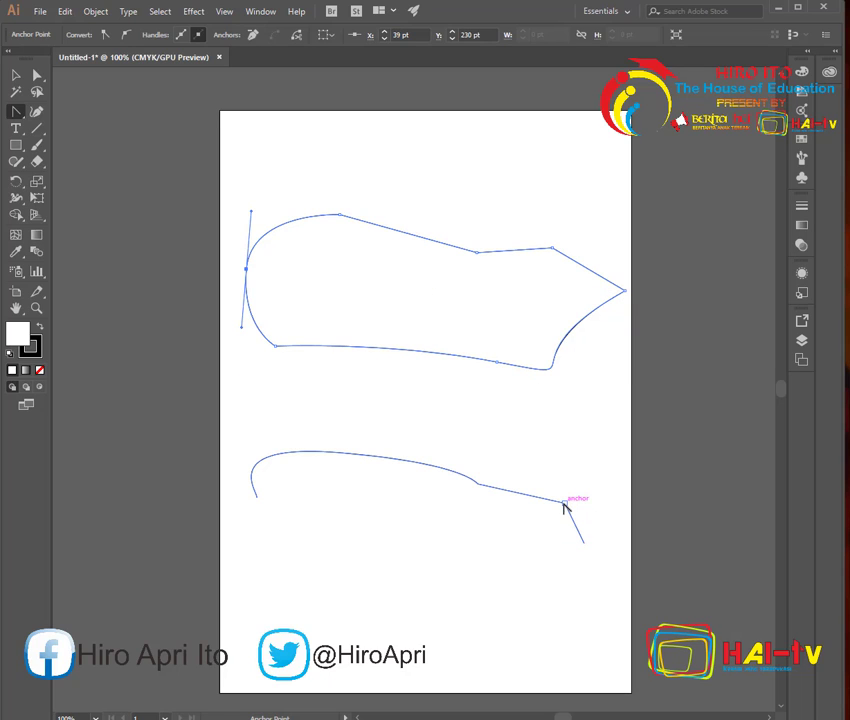
Convert the second-to-last corner of the lower path into a smooth curve with the Anchor Point tool
click(16, 111)
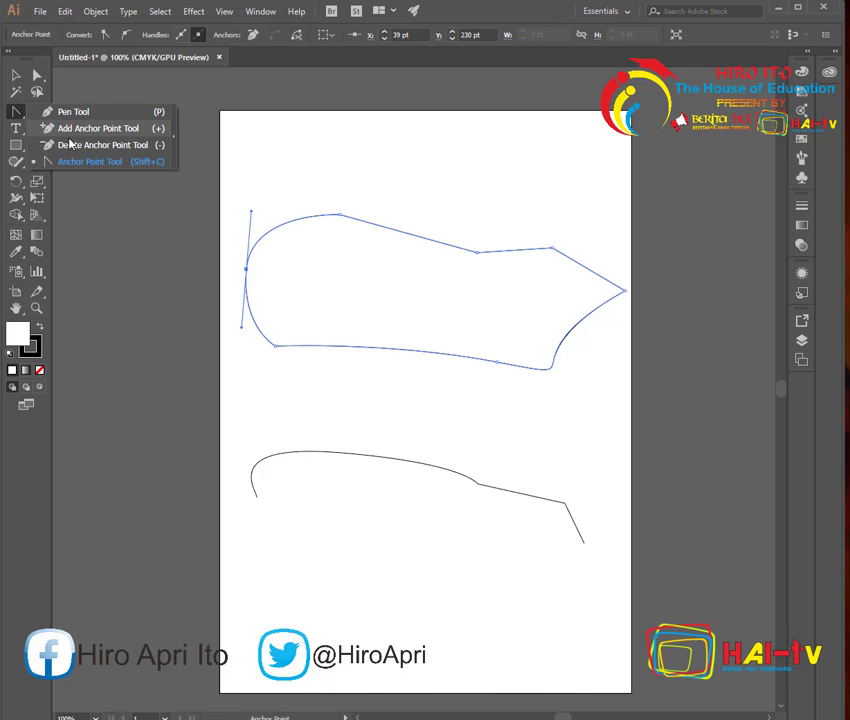
click(104, 161)
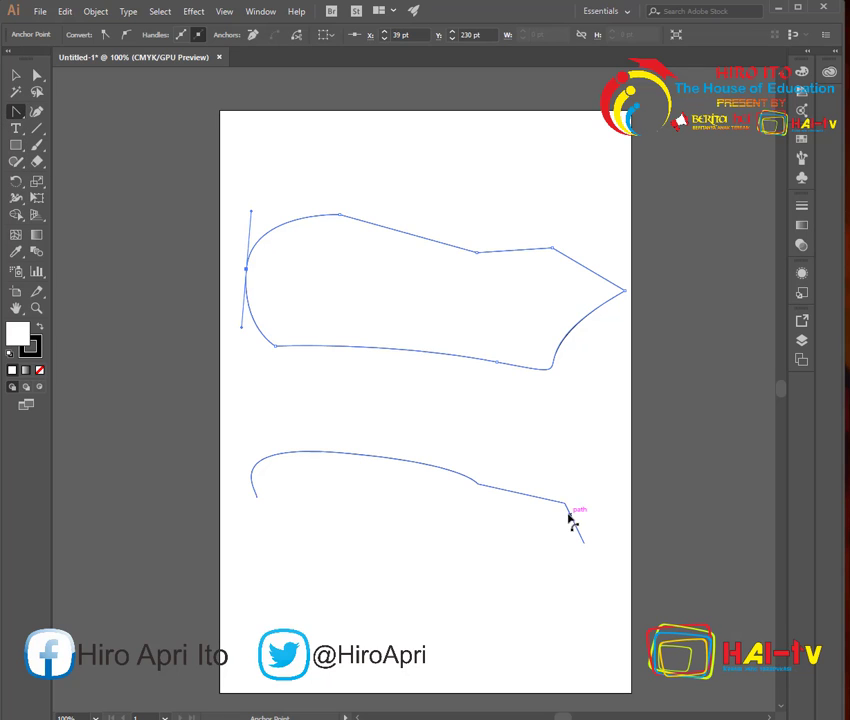
drag(567, 499, 584, 543)
click(16, 75)
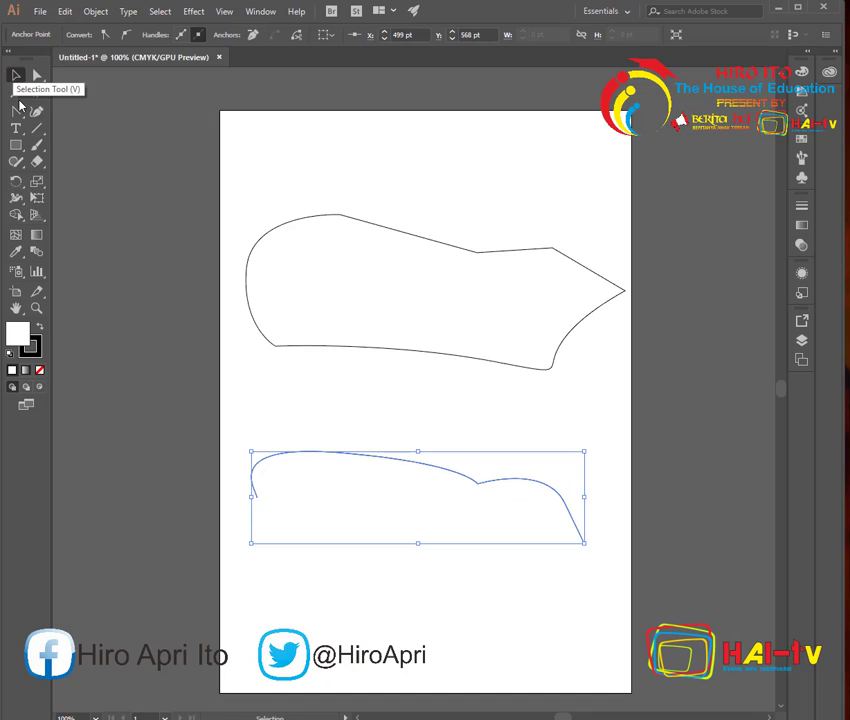
Try the Add Anchor Point tool on the lower path's start point, its smoothed corner and its end point
click(16, 111)
click(66, 131)
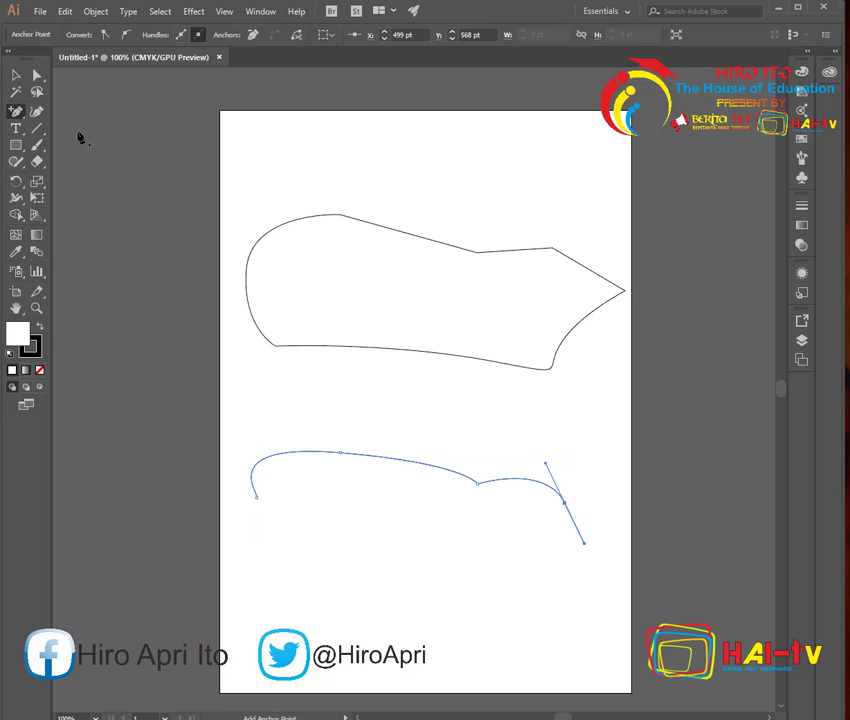
drag(17, 117, 52, 132)
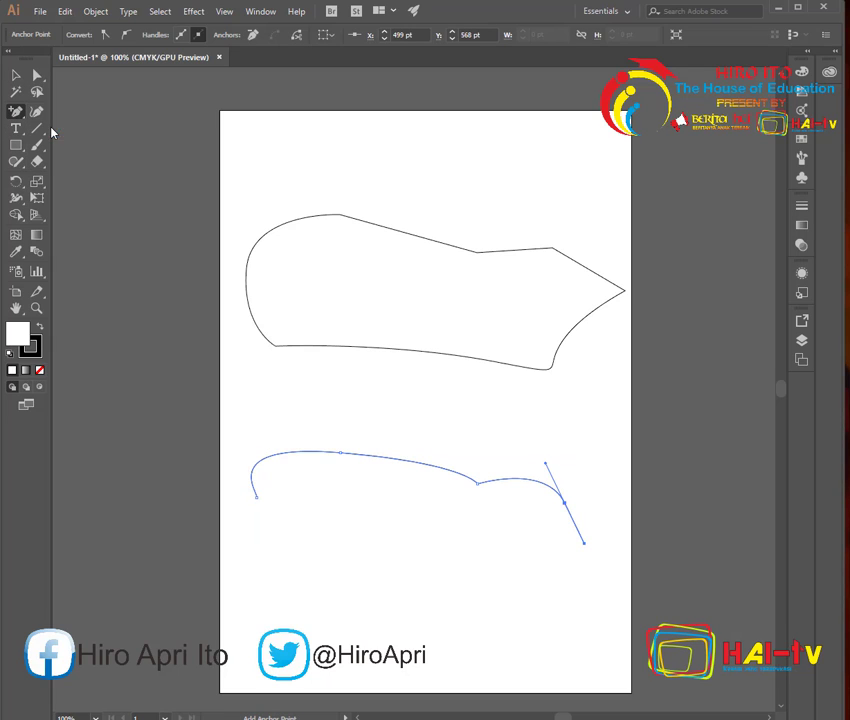
click(260, 502)
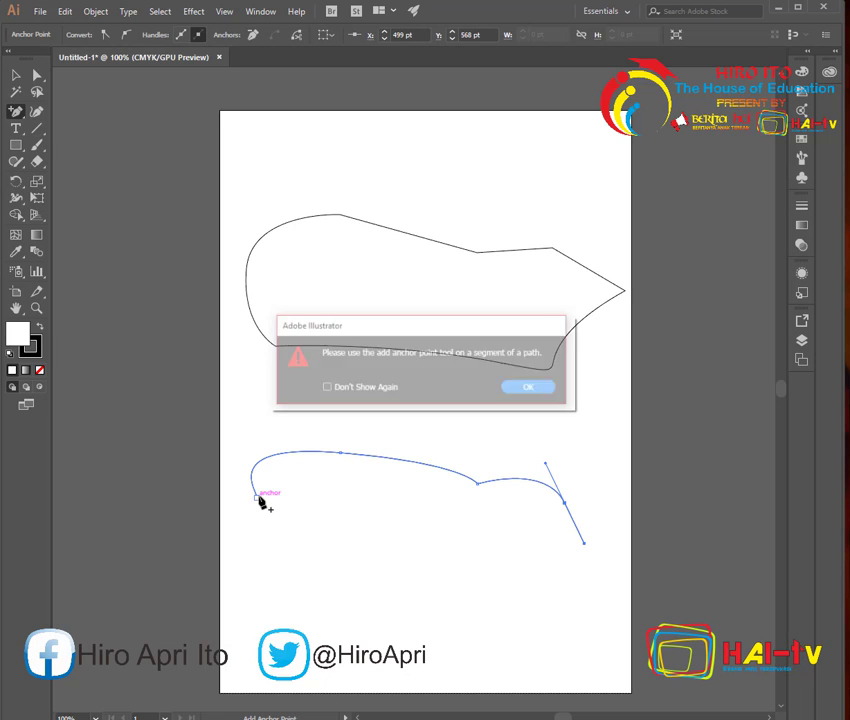
click(541, 388)
click(257, 497)
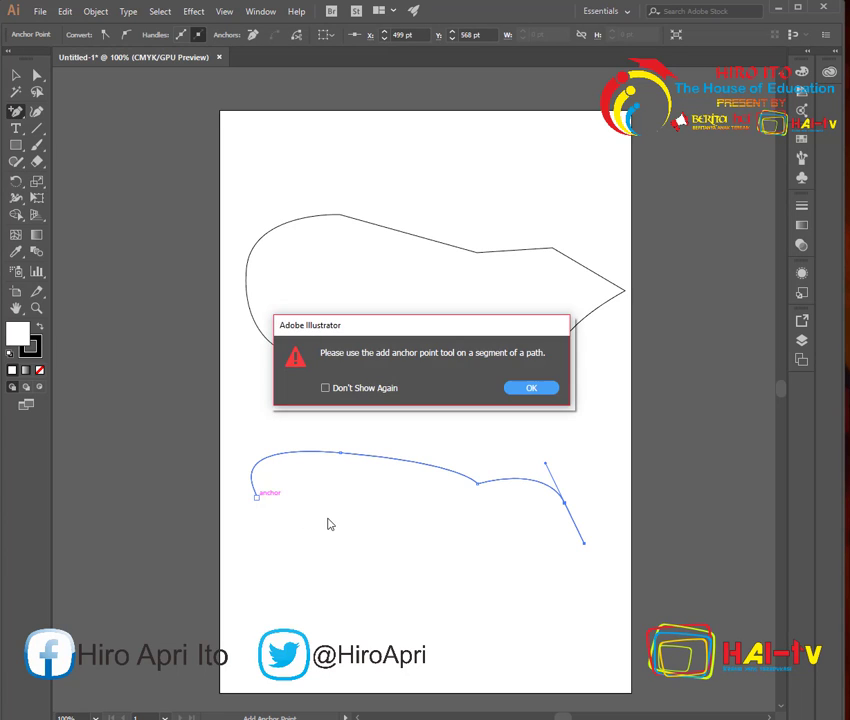
click(528, 390)
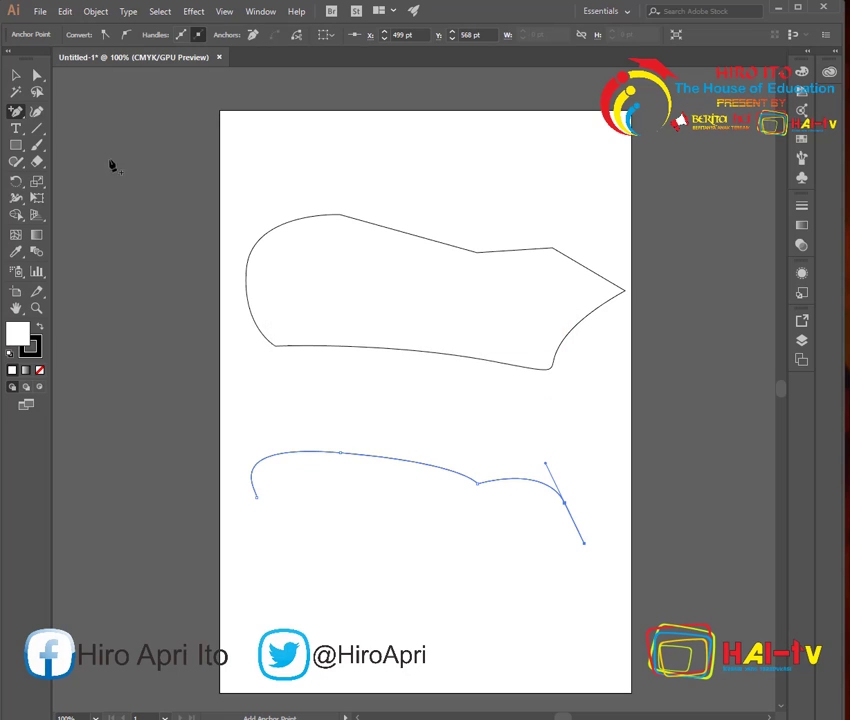
click(566, 503)
click(528, 392)
click(588, 549)
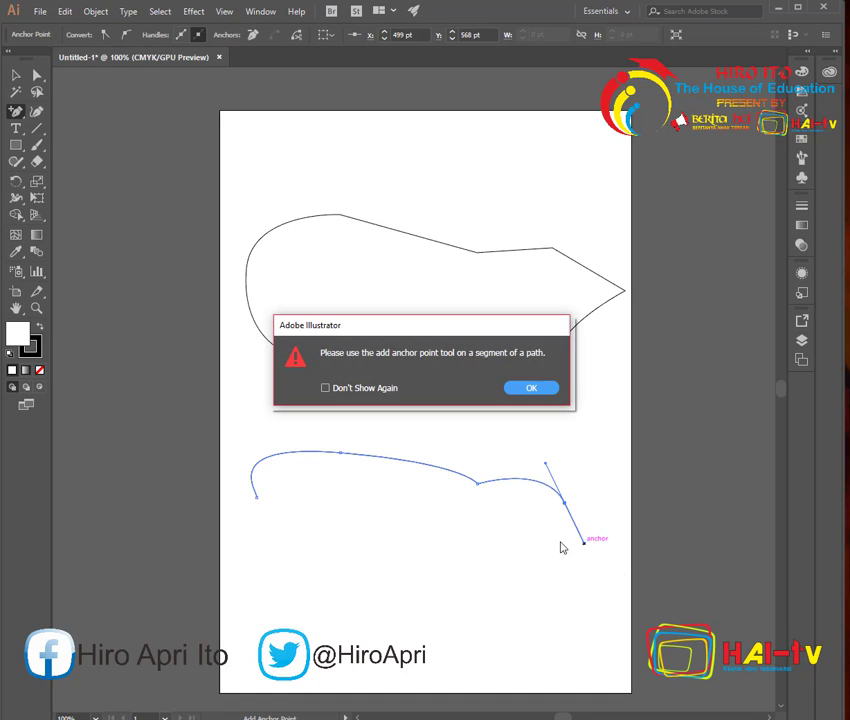
click(542, 390)
Try to close the lower path with straight Pen tool segments running below it from its end back to its start
click(17, 124)
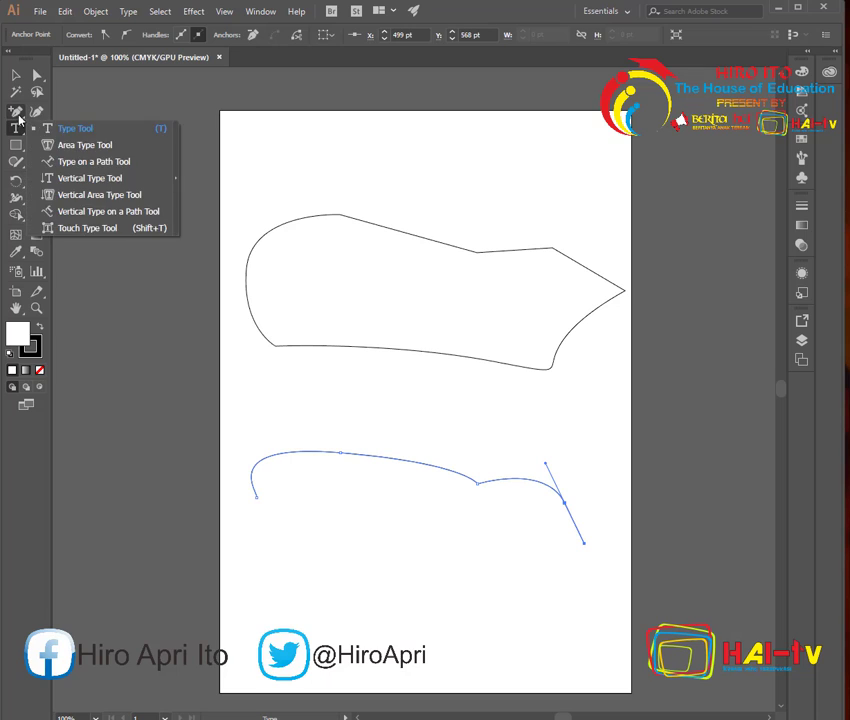
click(17, 113)
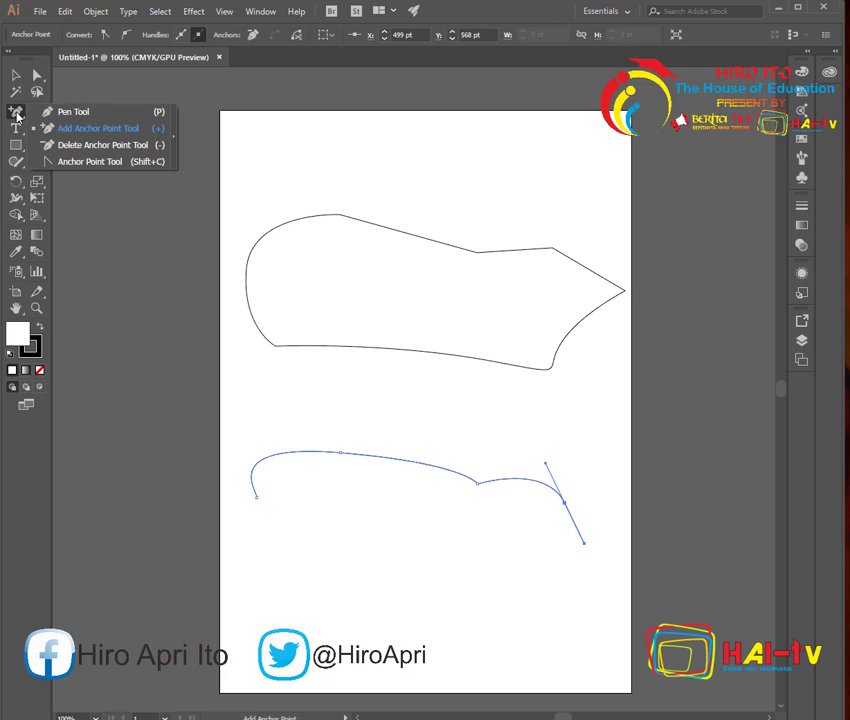
click(60, 111)
drag(584, 543, 432, 596)
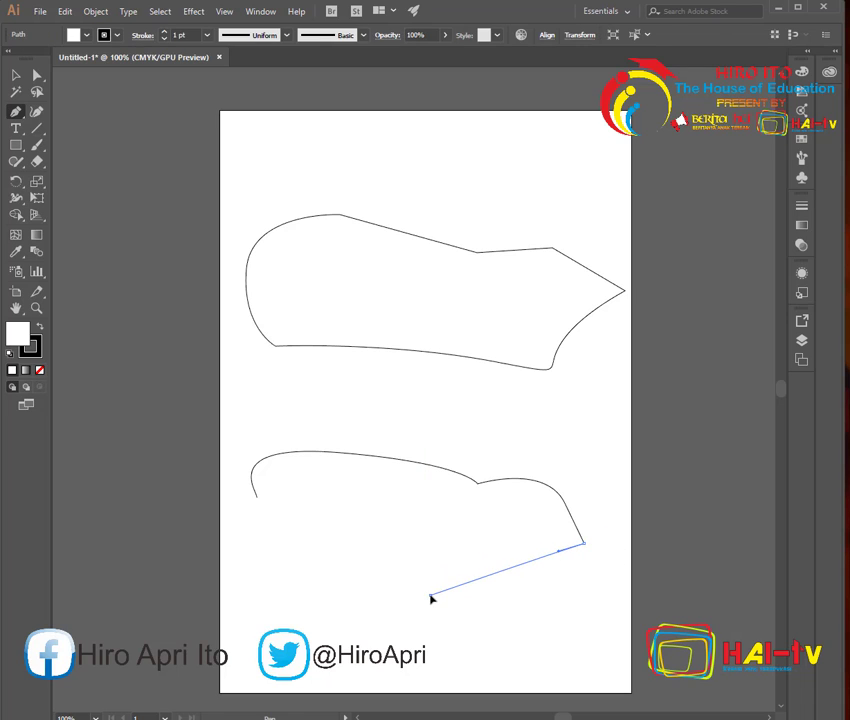
click(430, 594)
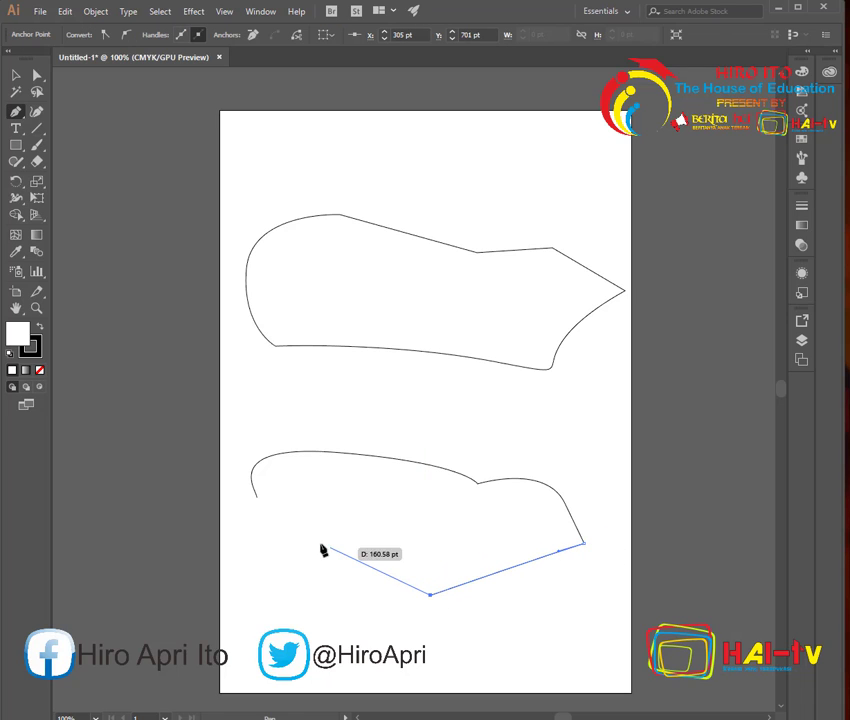
click(251, 494)
key(ctrl+z)
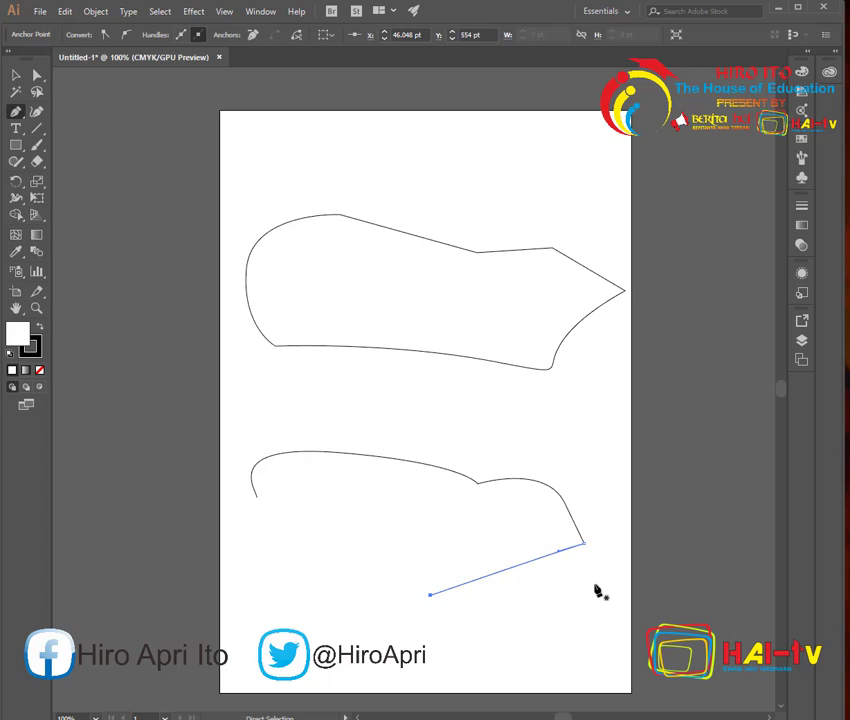
key(ctrl+z)
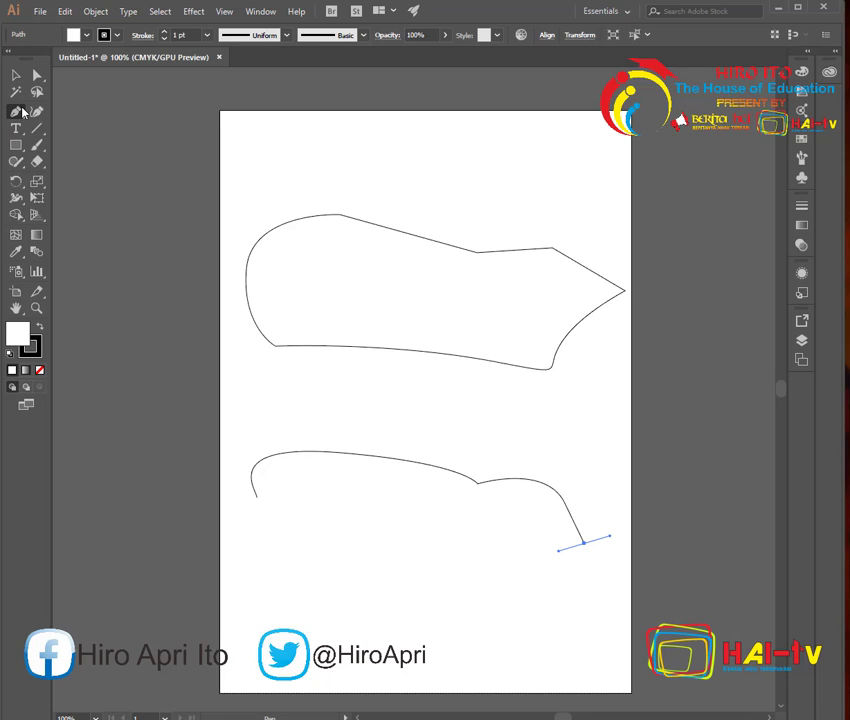
Try the Add Anchor Point tool on the empty area below the lower path, near its start point and on the end point's handle
drag(21, 112, 56, 129)
drag(16, 112, 85, 129)
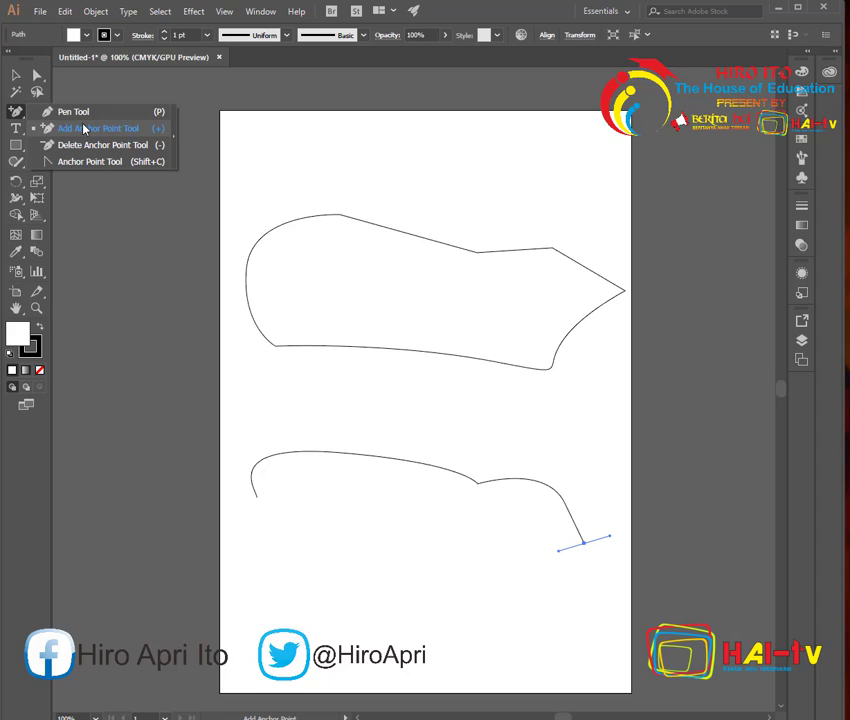
drag(85, 129, 85, 129)
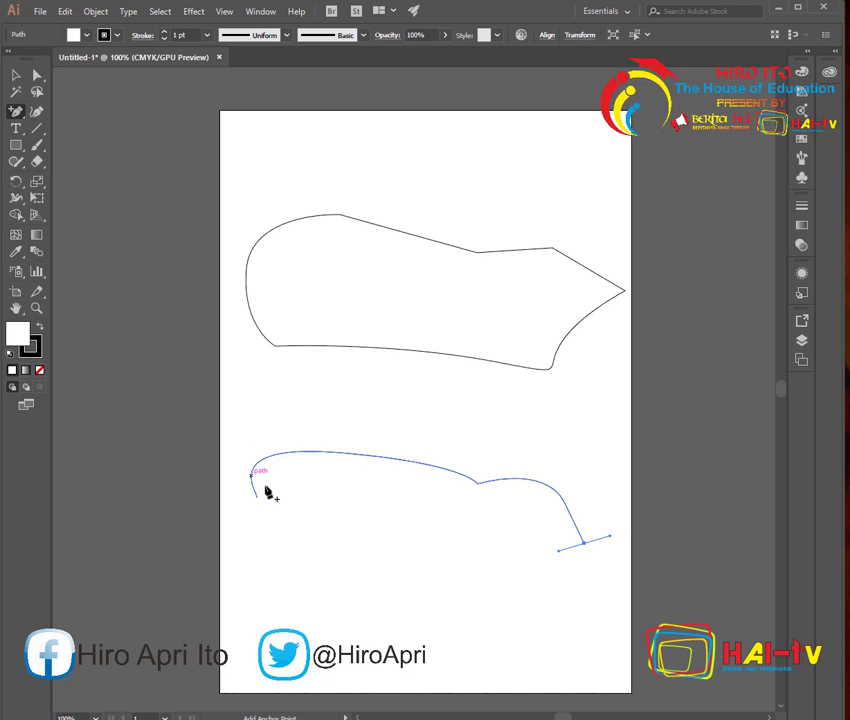
click(372, 538)
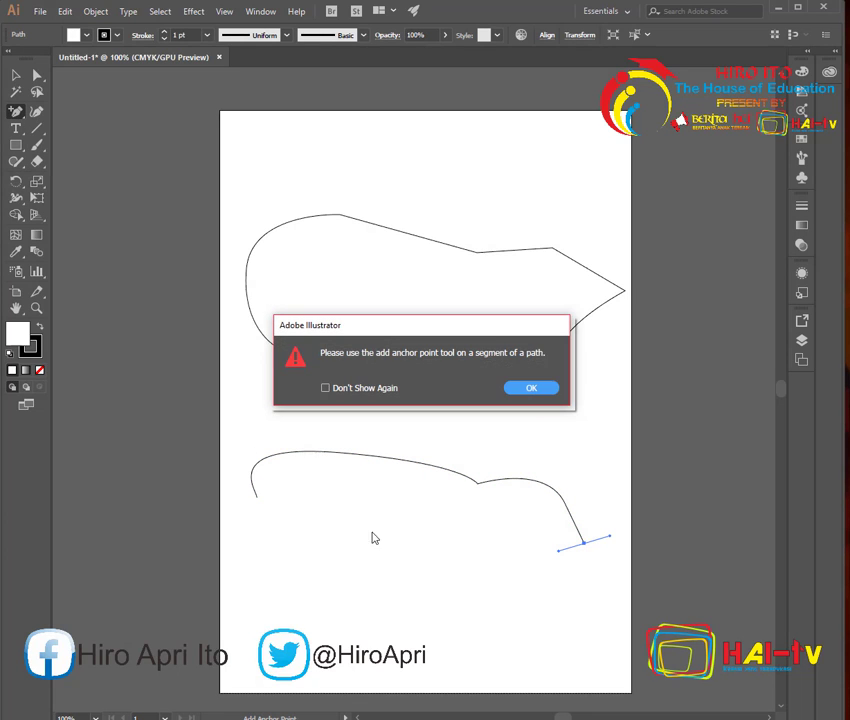
click(506, 393)
click(259, 505)
click(531, 389)
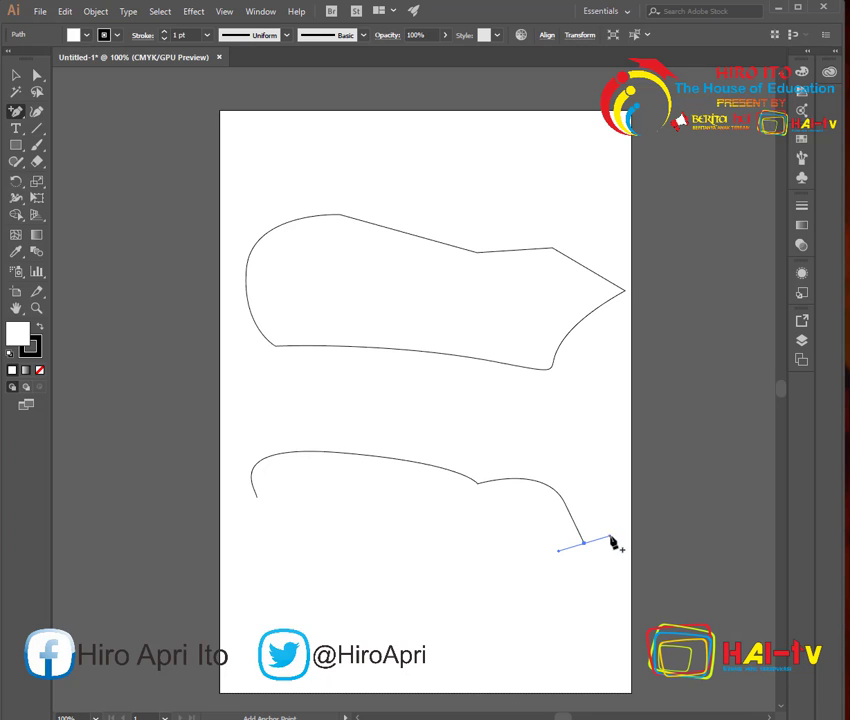
click(610, 542)
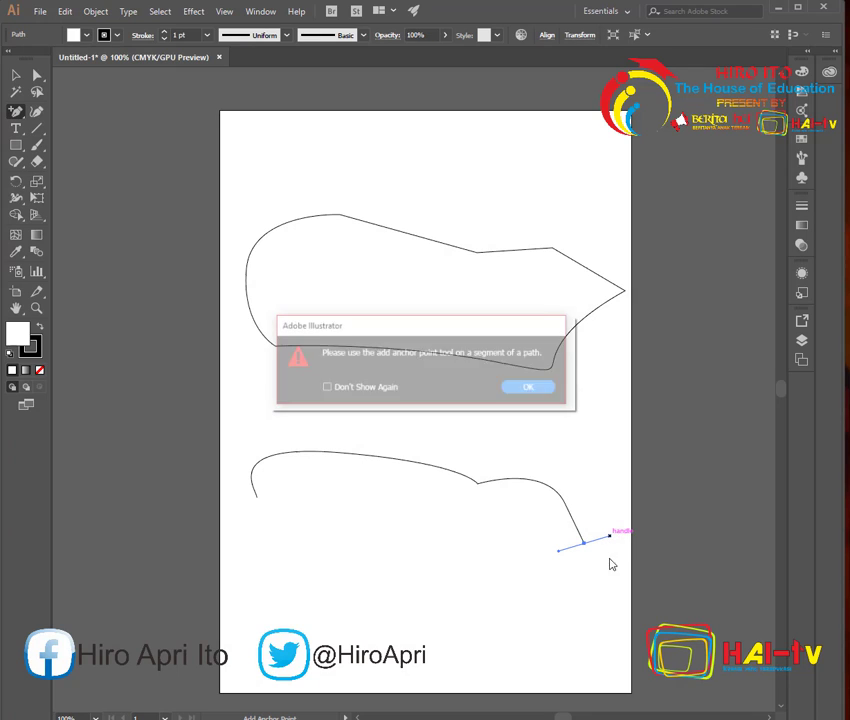
click(543, 391)
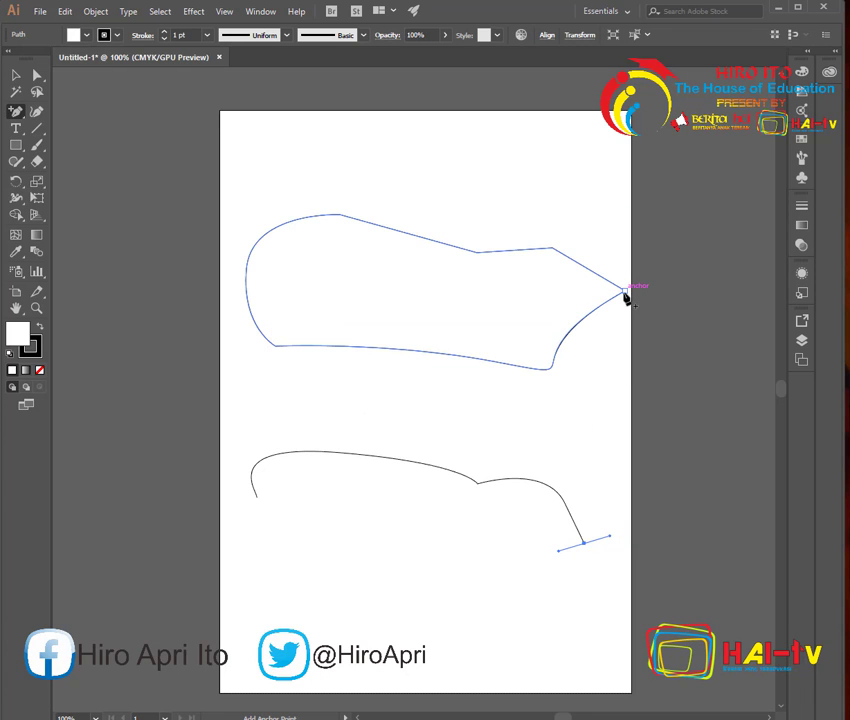
Try the Add Anchor Point tool on the upper shape's rightmost and leftmost anchors and just outside its rounded corner
click(624, 292)
click(532, 388)
click(249, 272)
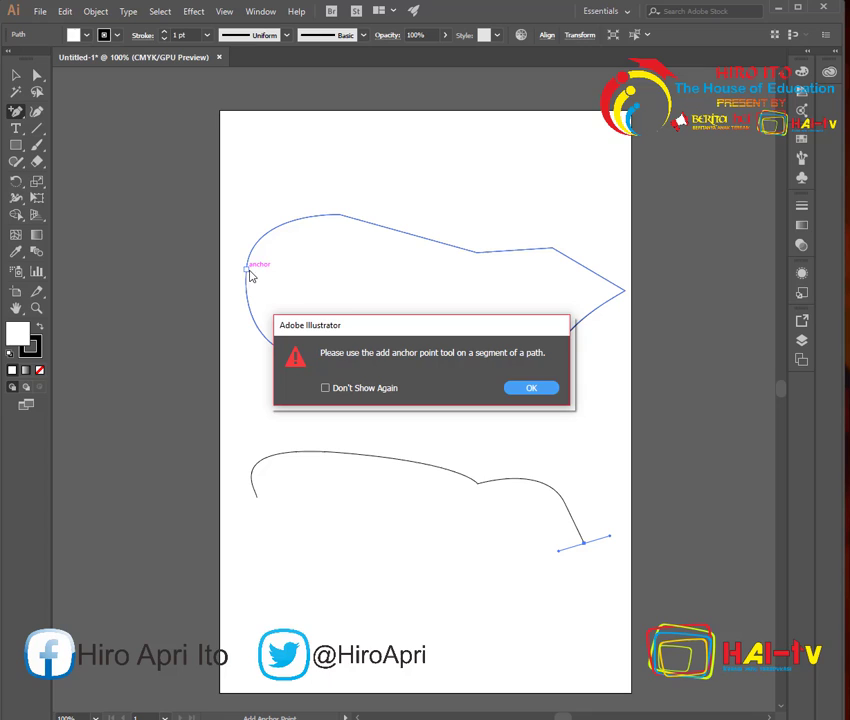
click(532, 388)
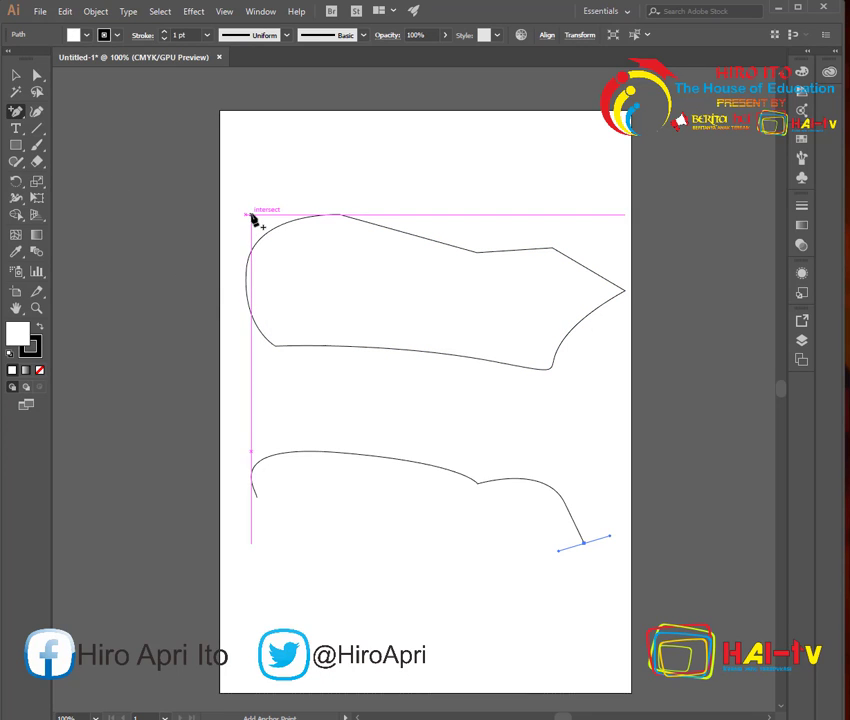
click(249, 217)
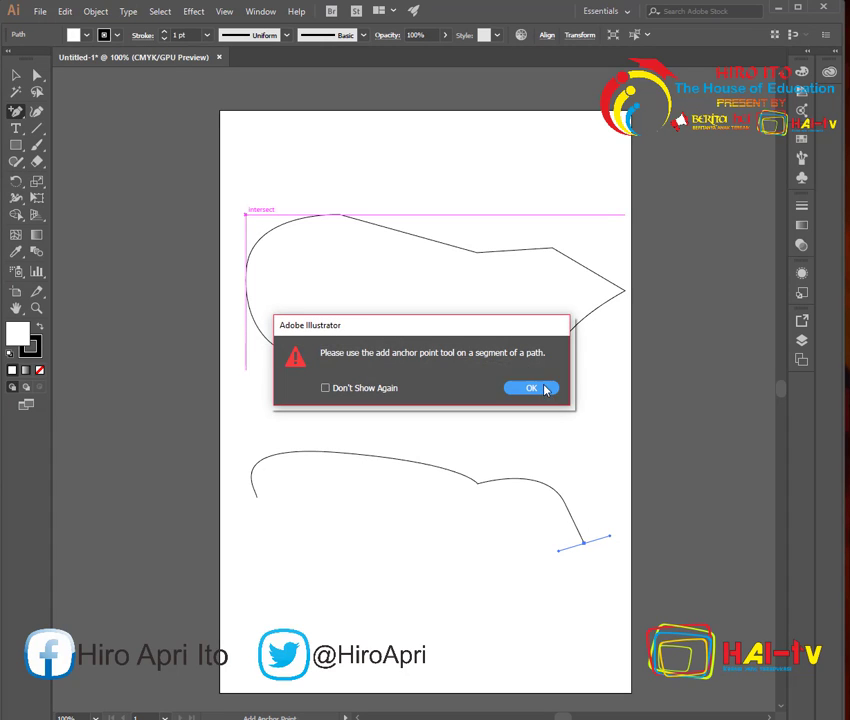
click(531, 388)
Try the Add Anchor Point tool just outside the curved left edge of the upper shape
click(15, 111)
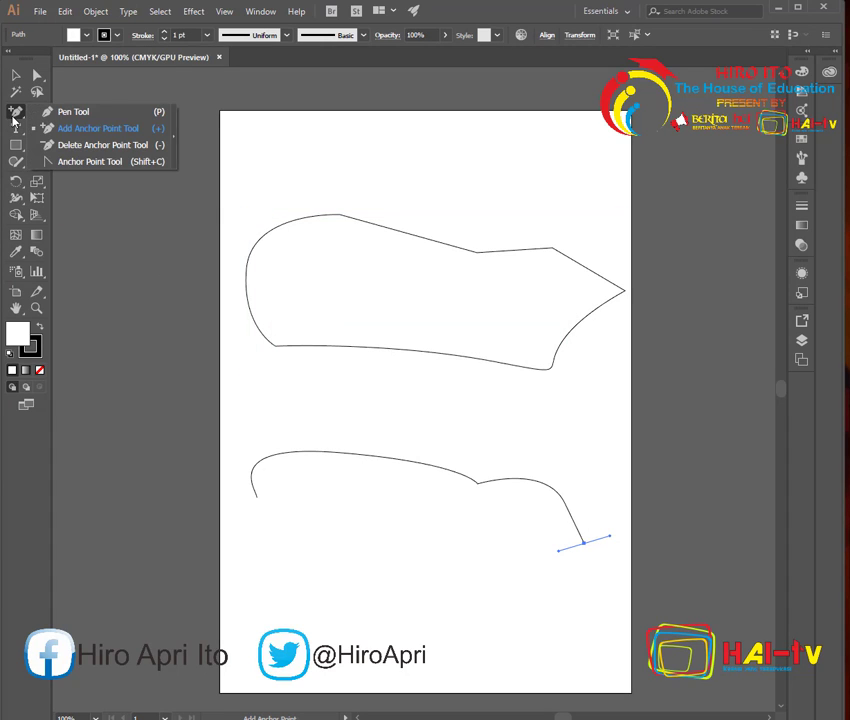
click(66, 112)
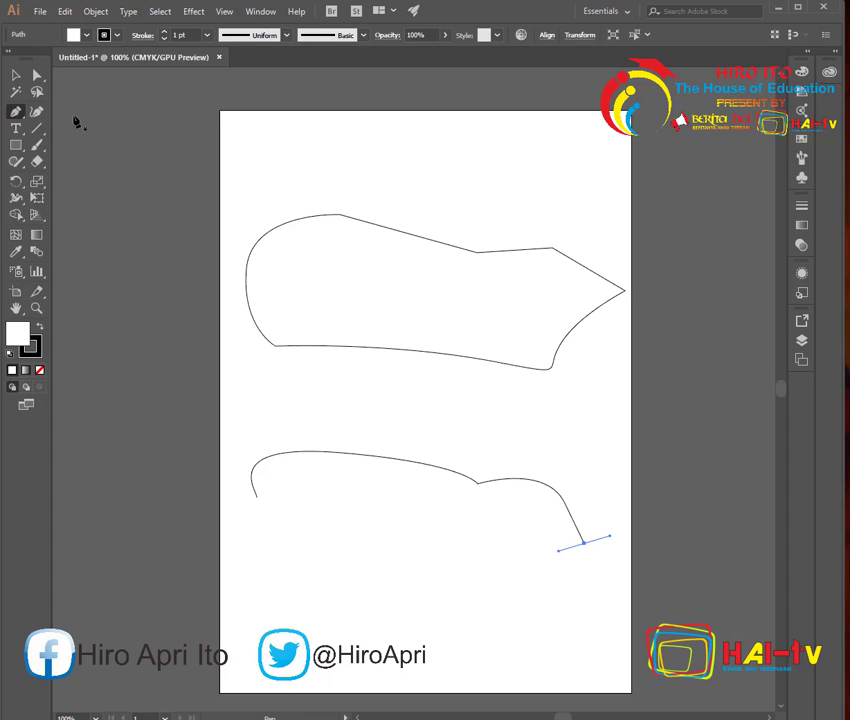
click(16, 112)
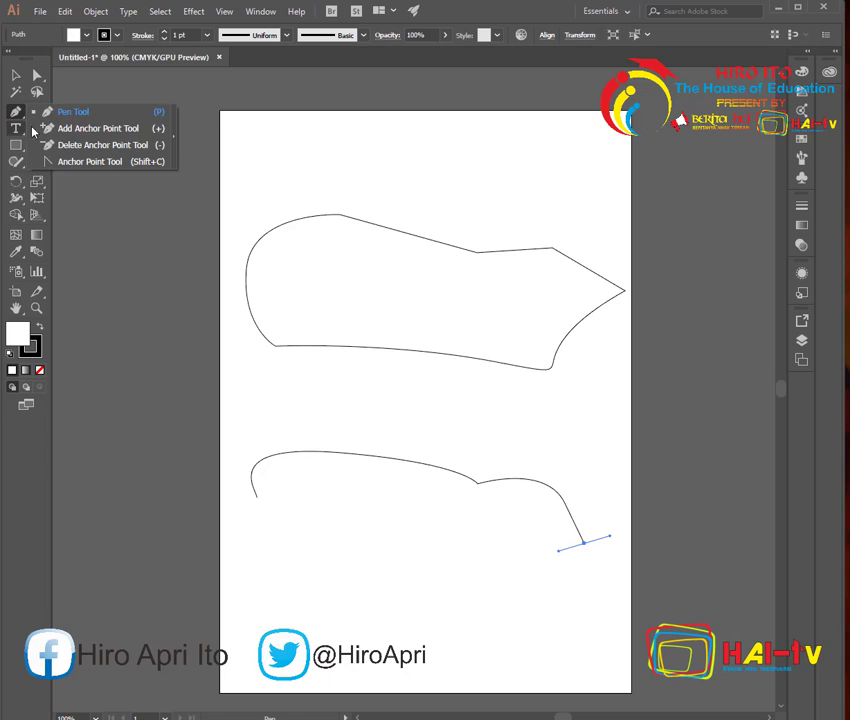
click(60, 128)
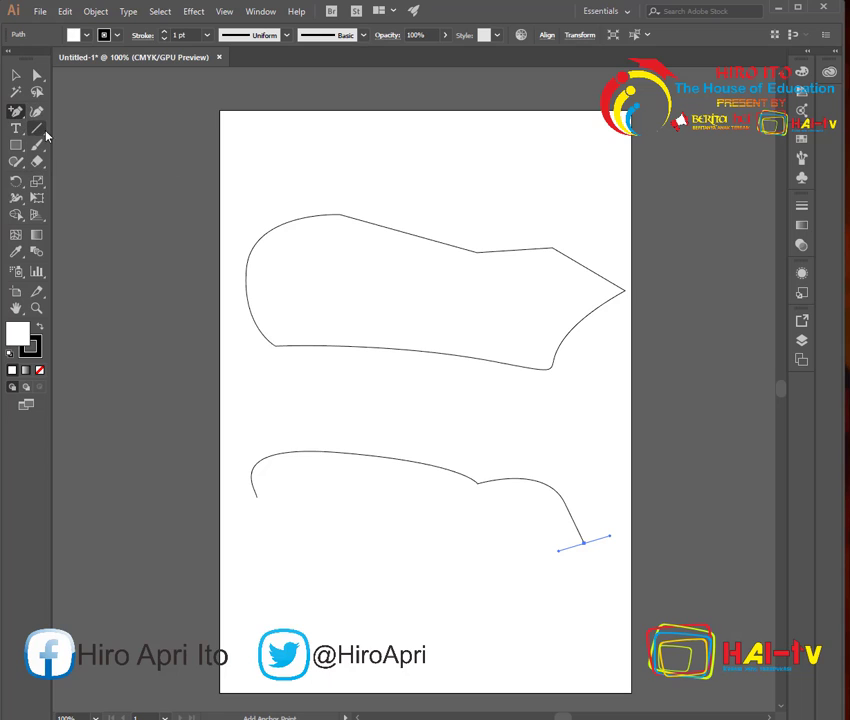
click(243, 267)
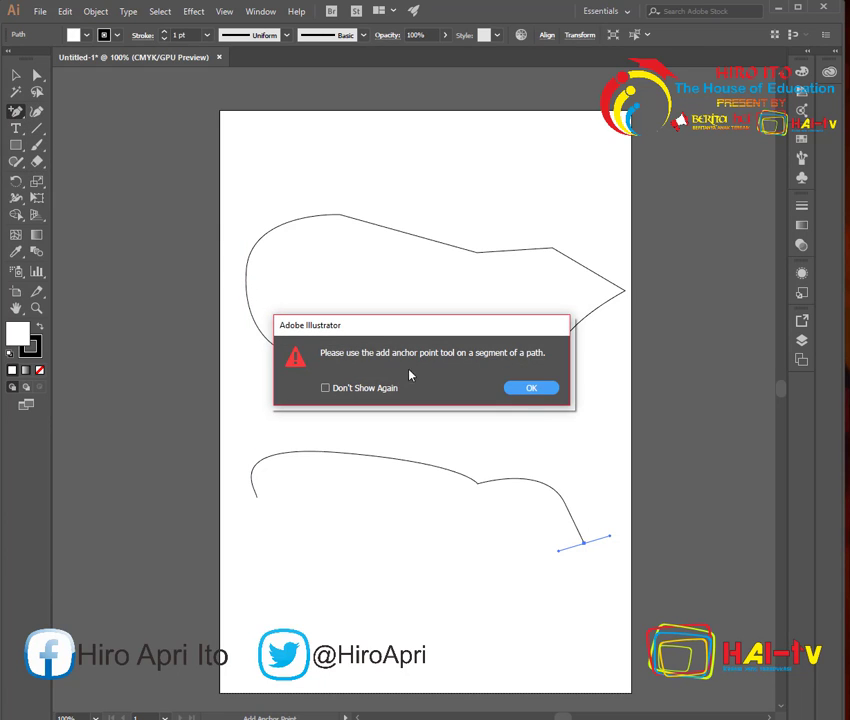
click(531, 391)
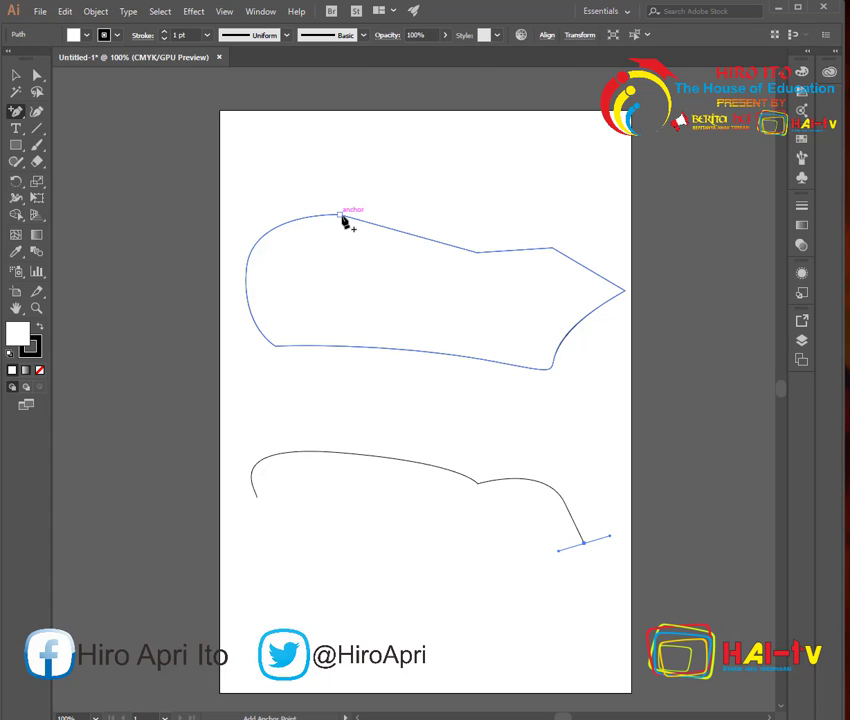
Add an anchor point midway along the upper shape's sloping top edge and try adding another on the same spot
click(405, 233)
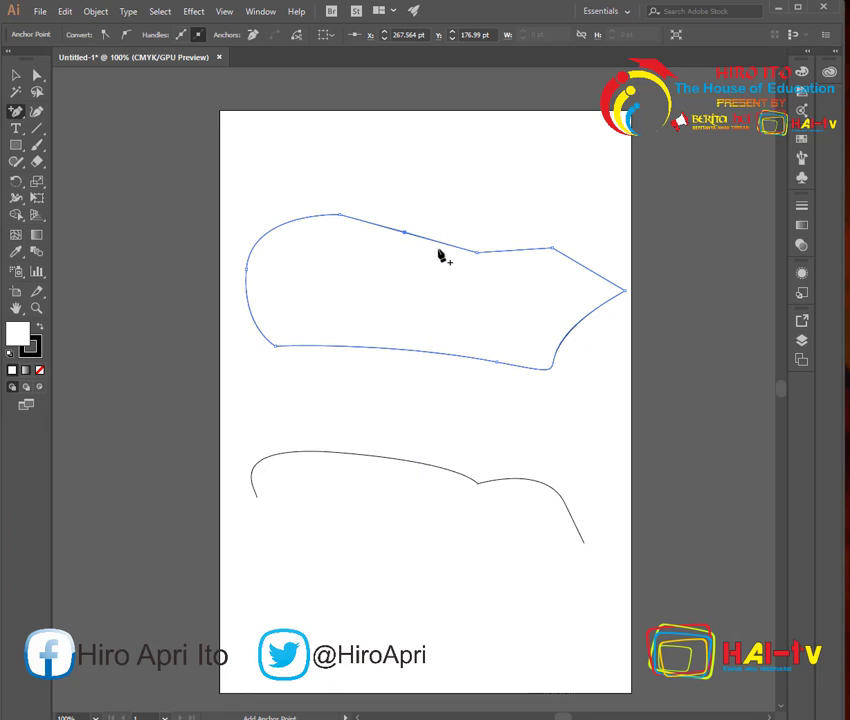
click(405, 233)
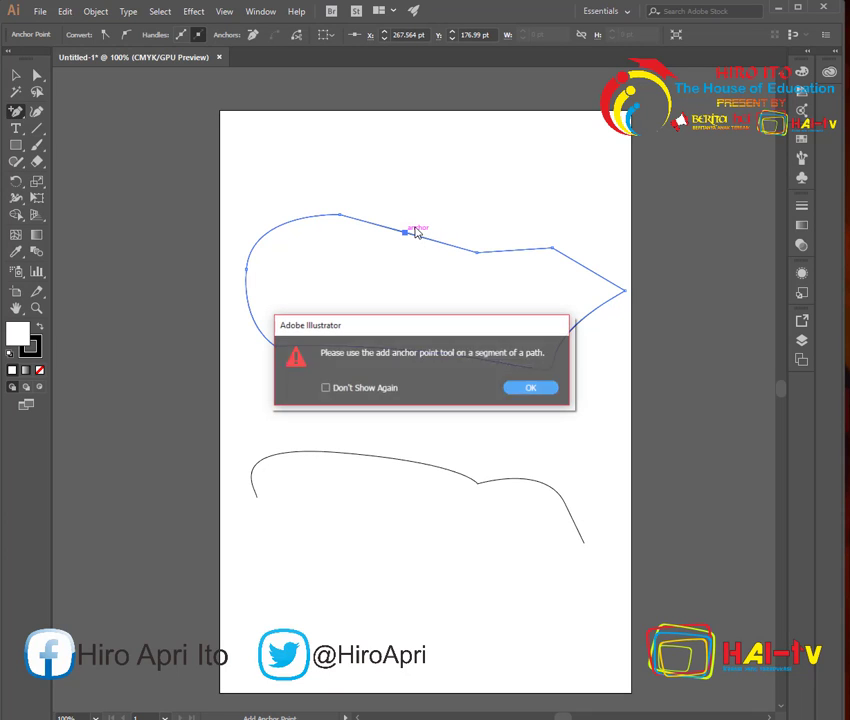
click(529, 387)
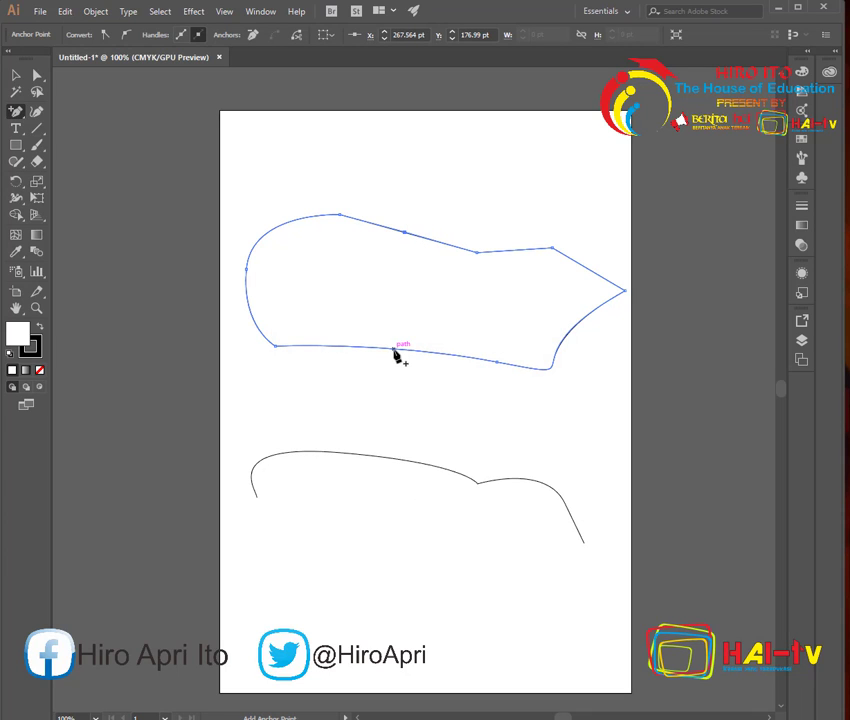
Add an anchor point midway along the upper shape's bottom edge and try adding another on the end of its handle
click(394, 349)
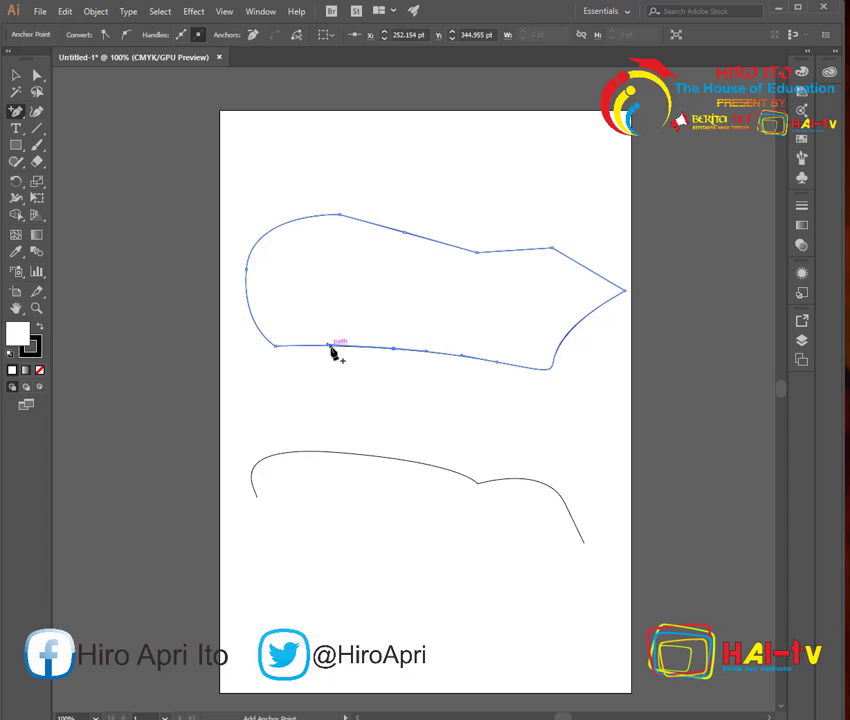
click(328, 348)
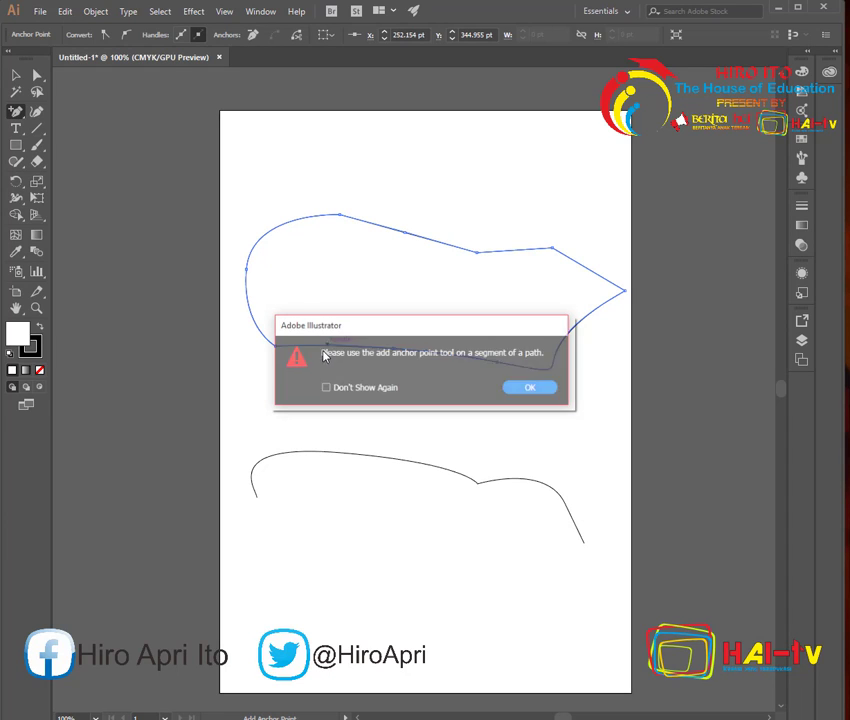
click(531, 389)
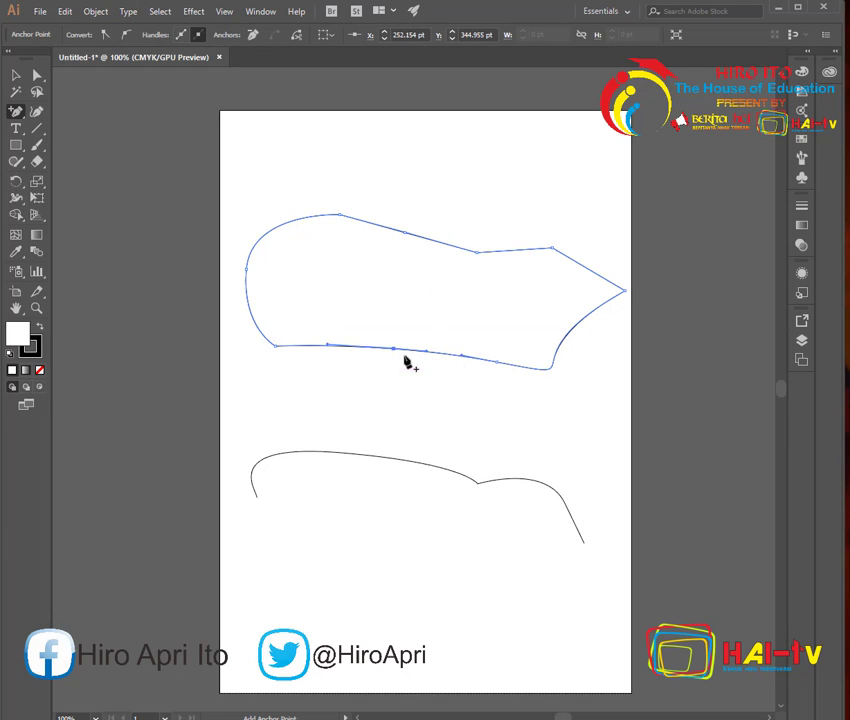
click(328, 348)
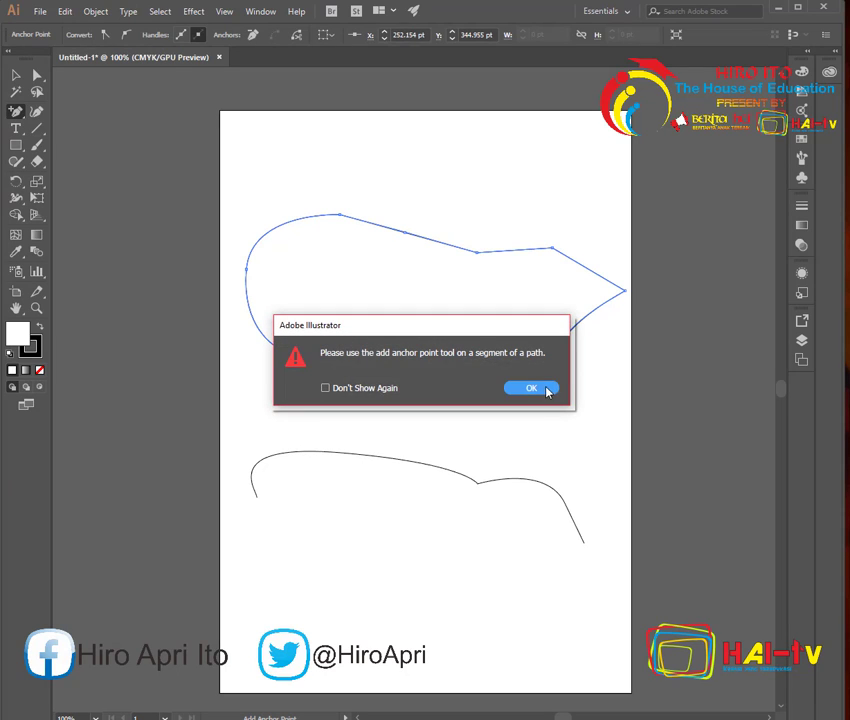
click(546, 392)
Add an anchor point on the upper-left curve of the upper shape
click(17, 113)
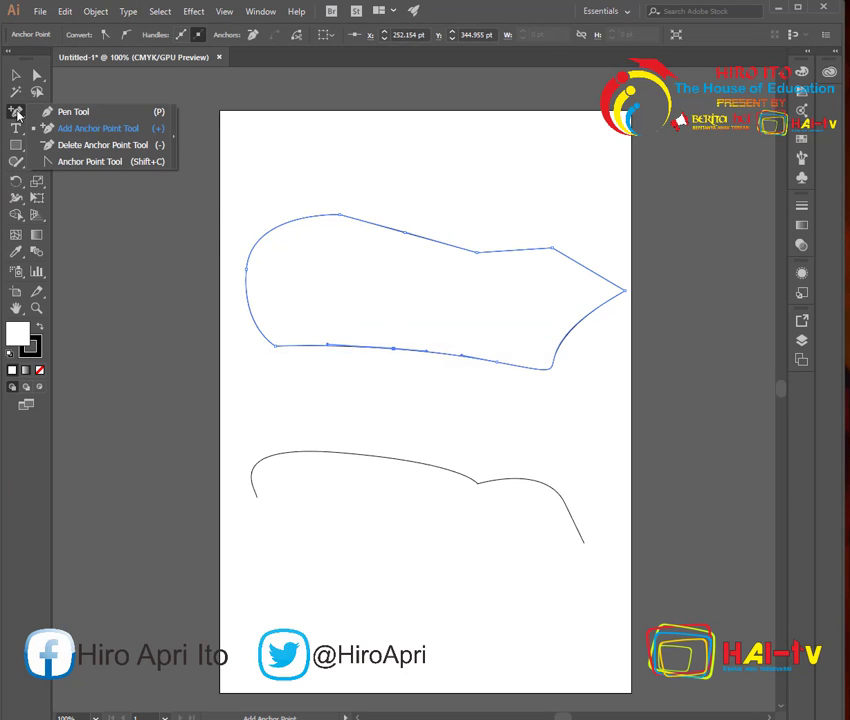
click(75, 133)
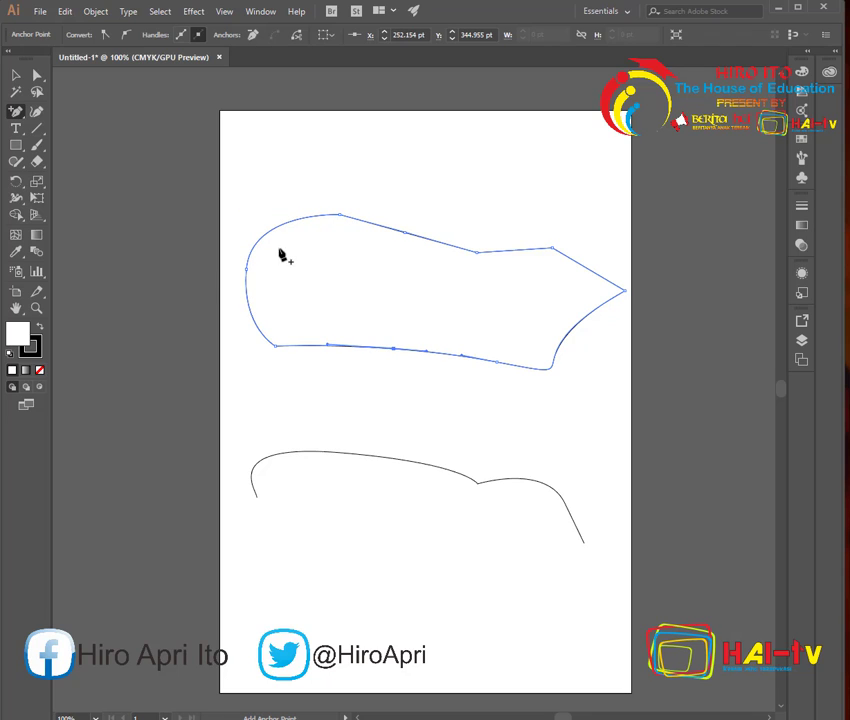
click(15, 114)
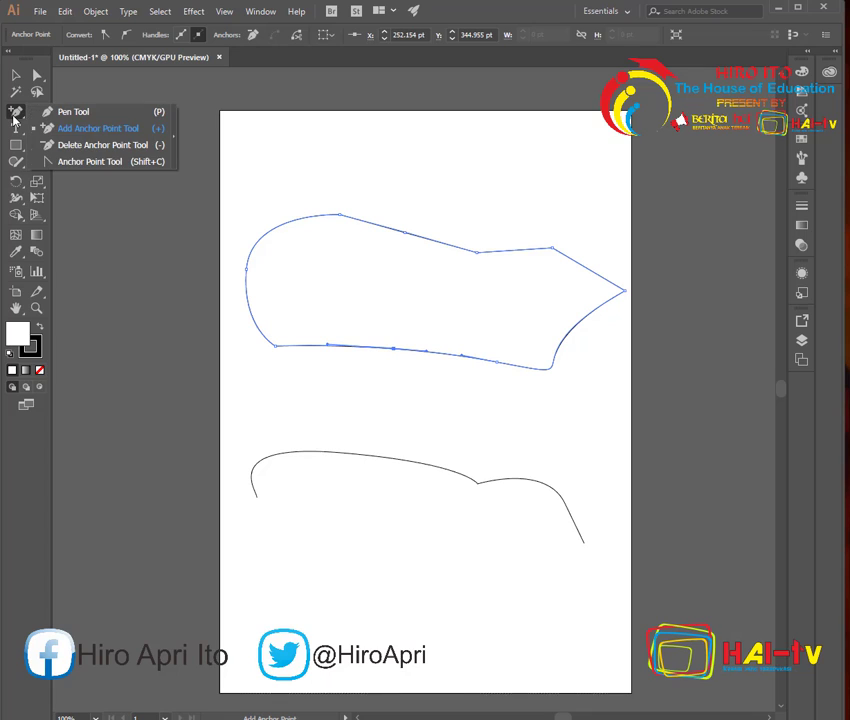
click(350, 140)
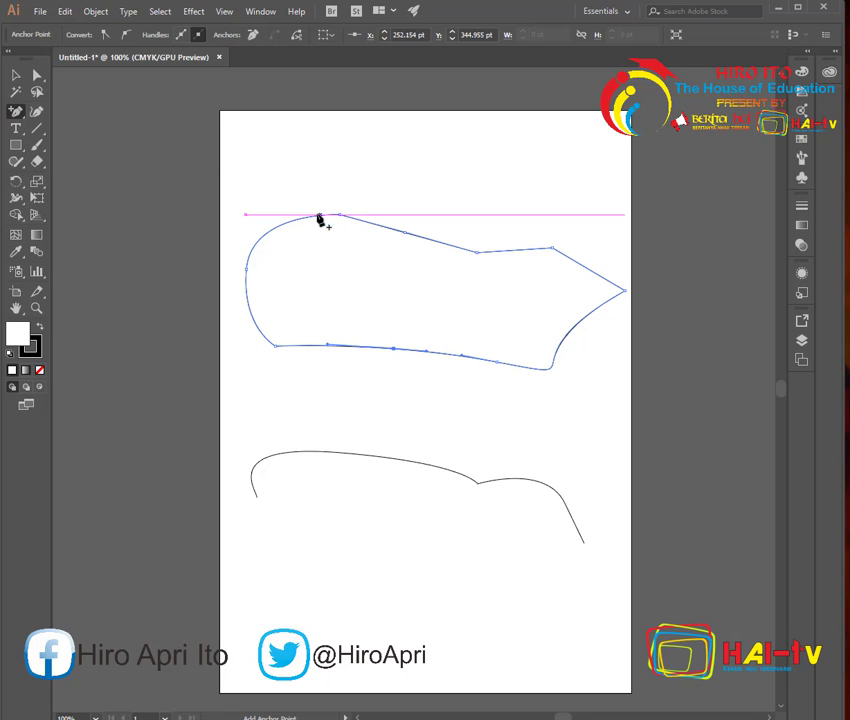
click(273, 231)
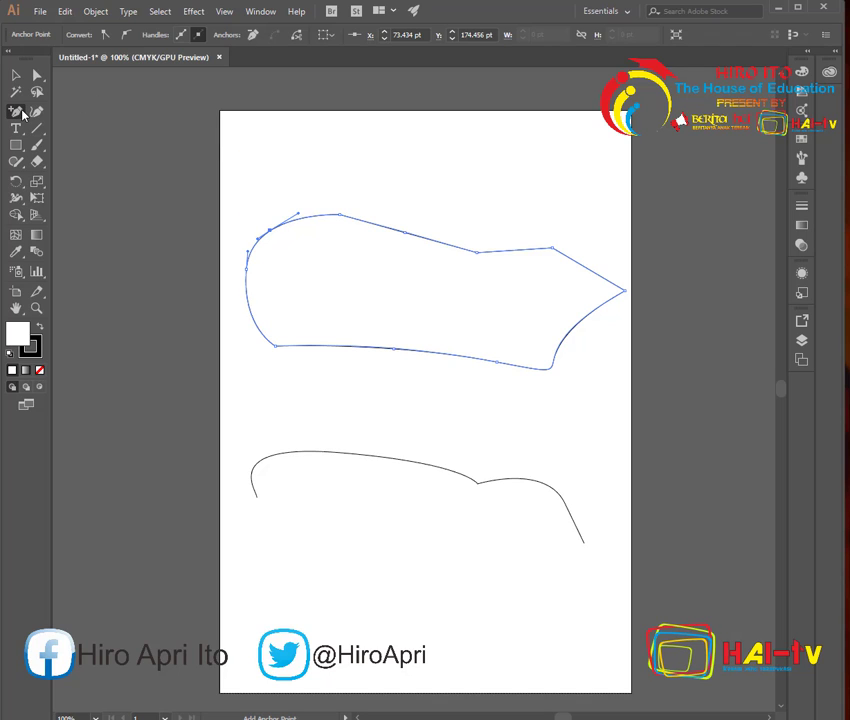
Try the Delete Anchor Point tool on the upper-left curve's new anchor and undo the deletion
drag(22, 113, 76, 146)
click(270, 231)
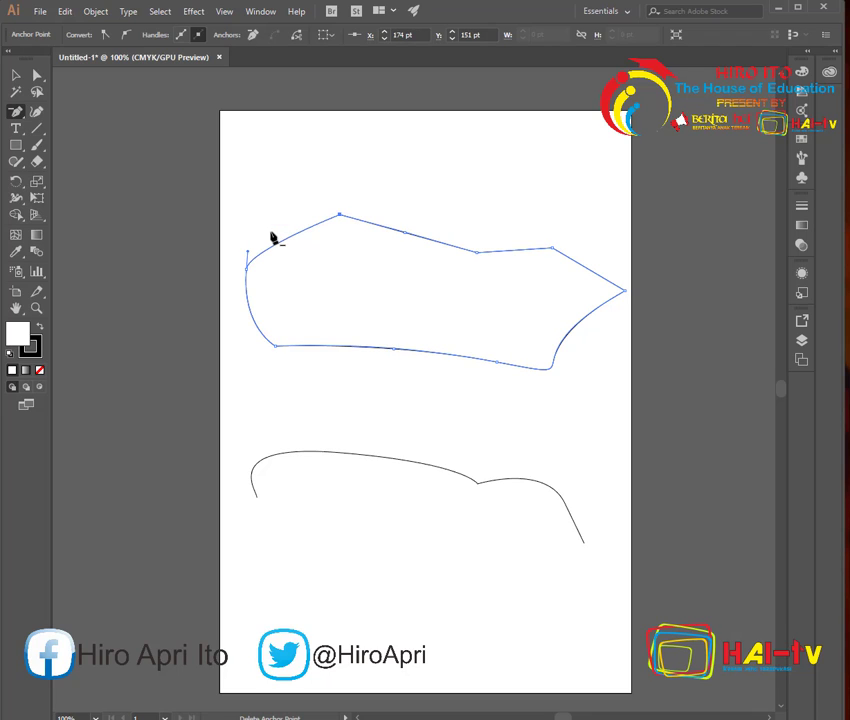
key(ctrl+z)
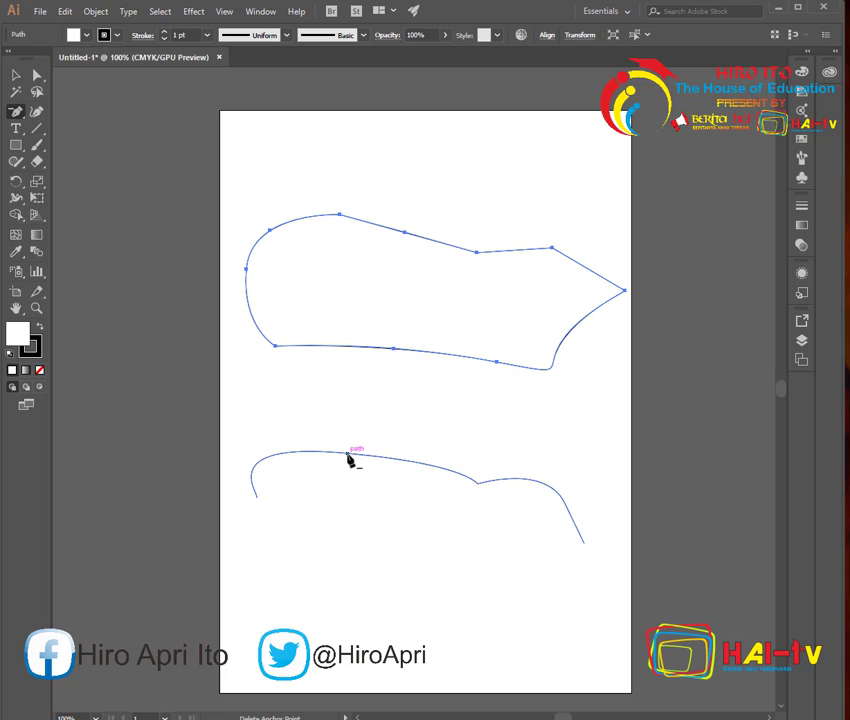
Try the Delete Anchor Point tool on the lower path's middle corner and the upper shape's rightmost anchor, undoing the deletion
click(478, 483)
click(497, 483)
click(546, 389)
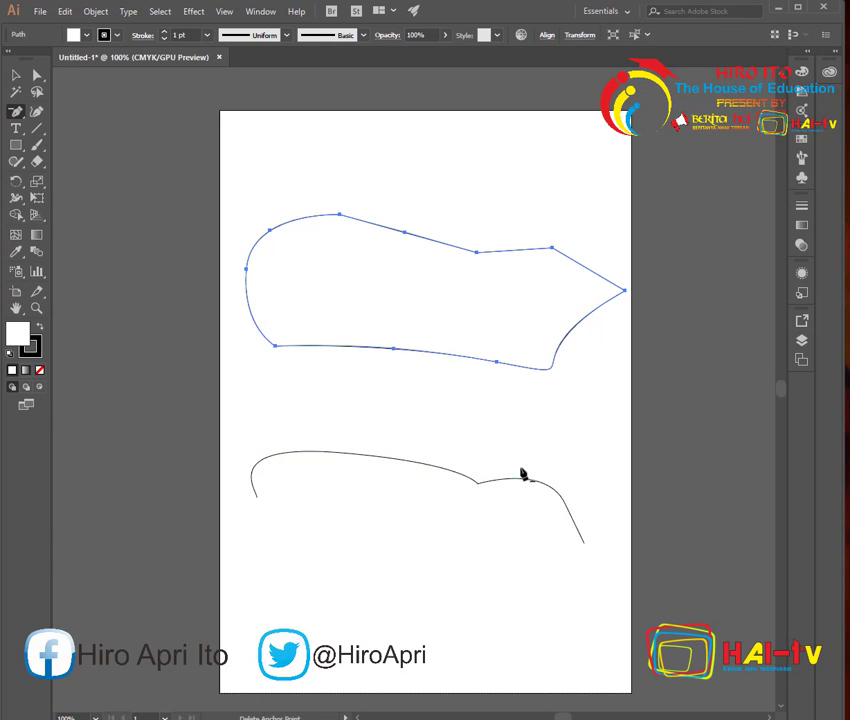
click(625, 291)
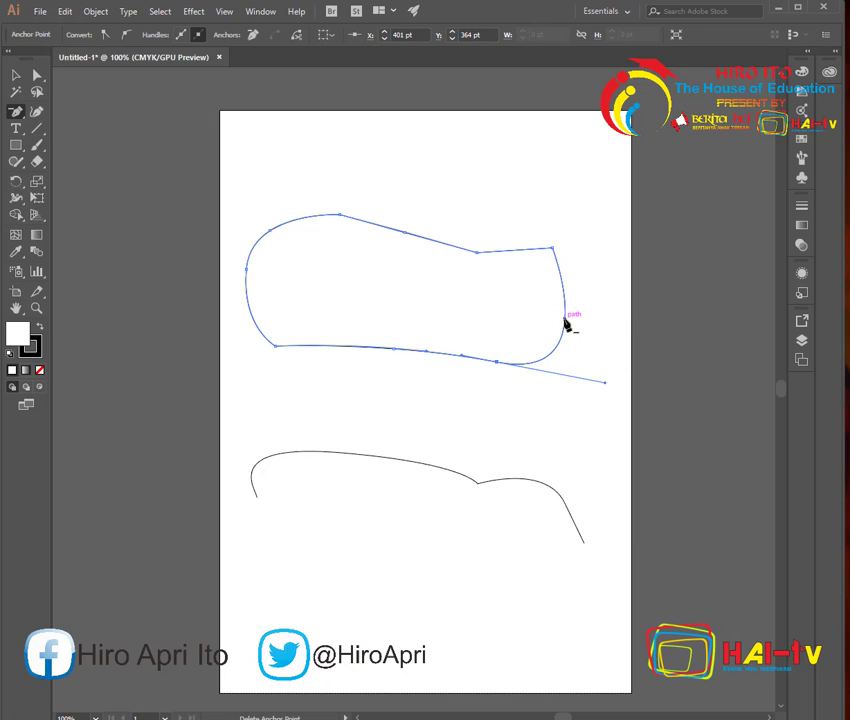
key(ctrl+z)
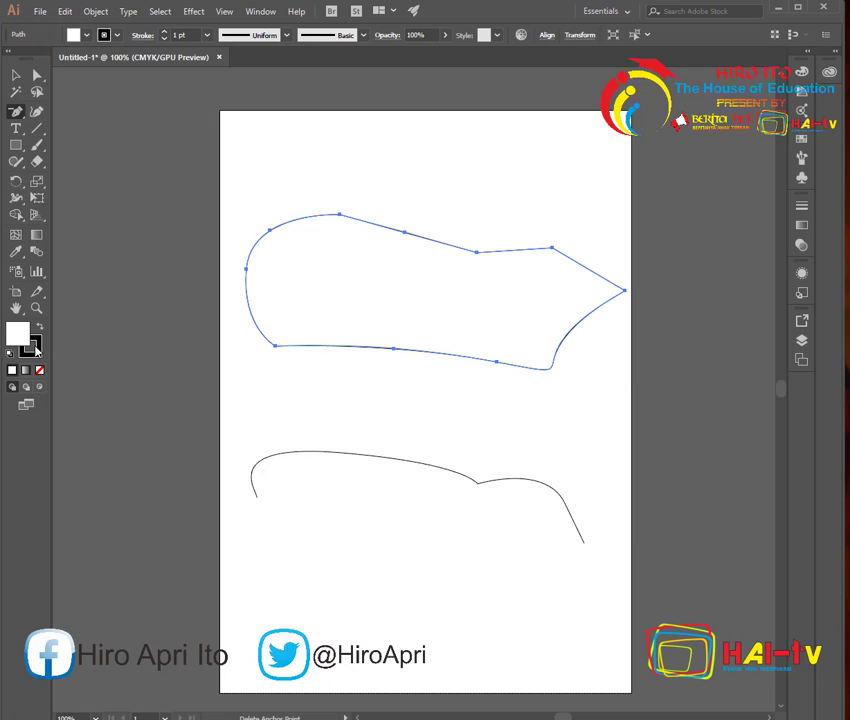
click(20, 117)
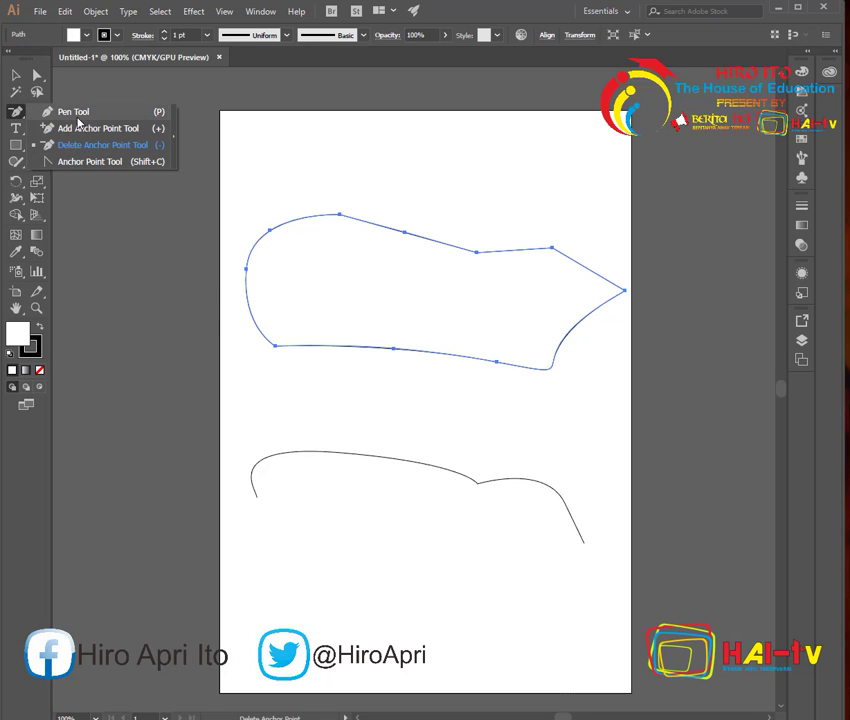
click(55, 111)
click(14, 113)
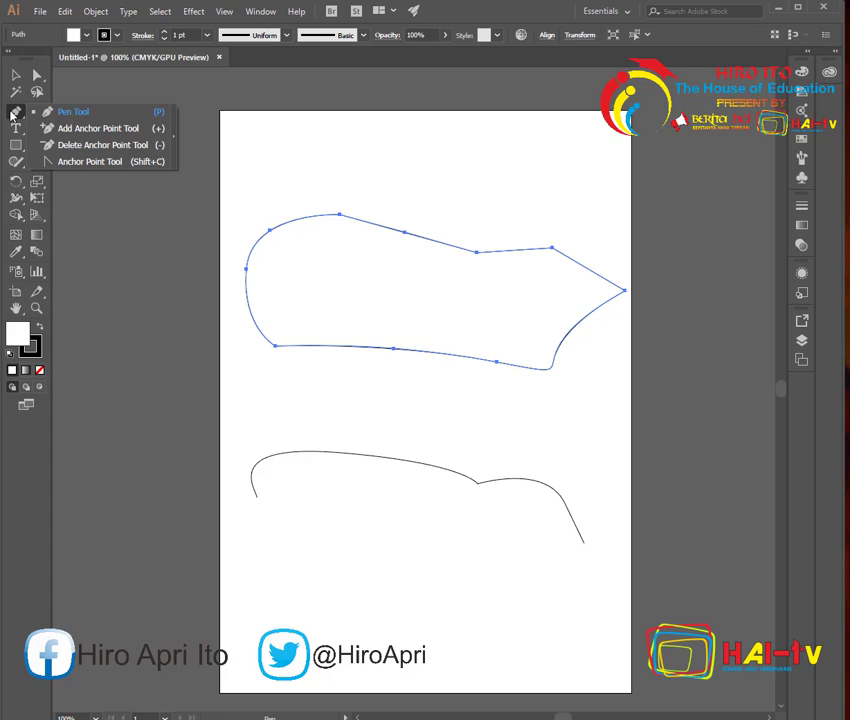
click(60, 111)
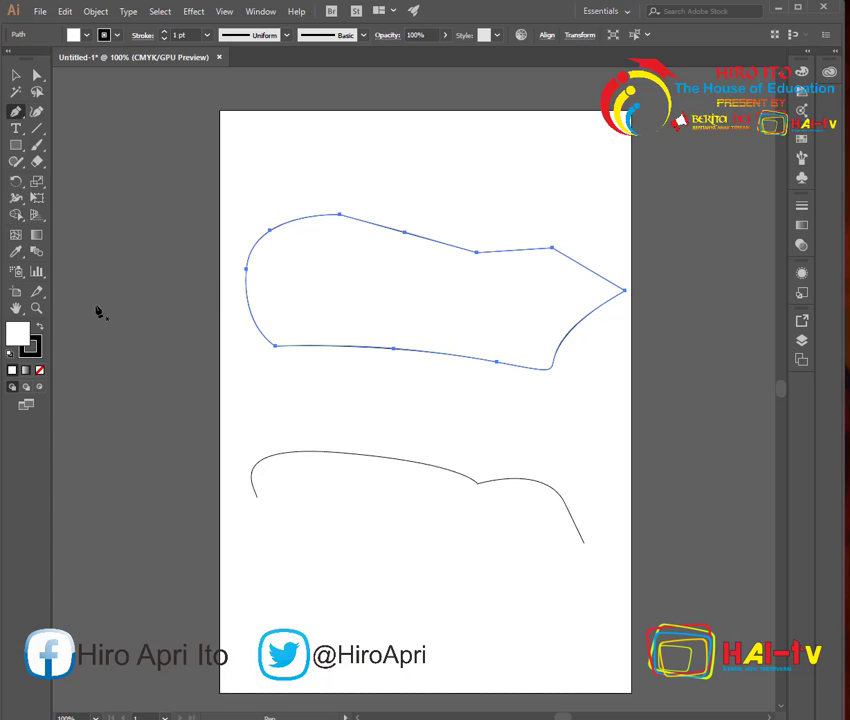
Move the upper shape slightly left, fill it with red BC1D1D and deselect it
click(15, 75)
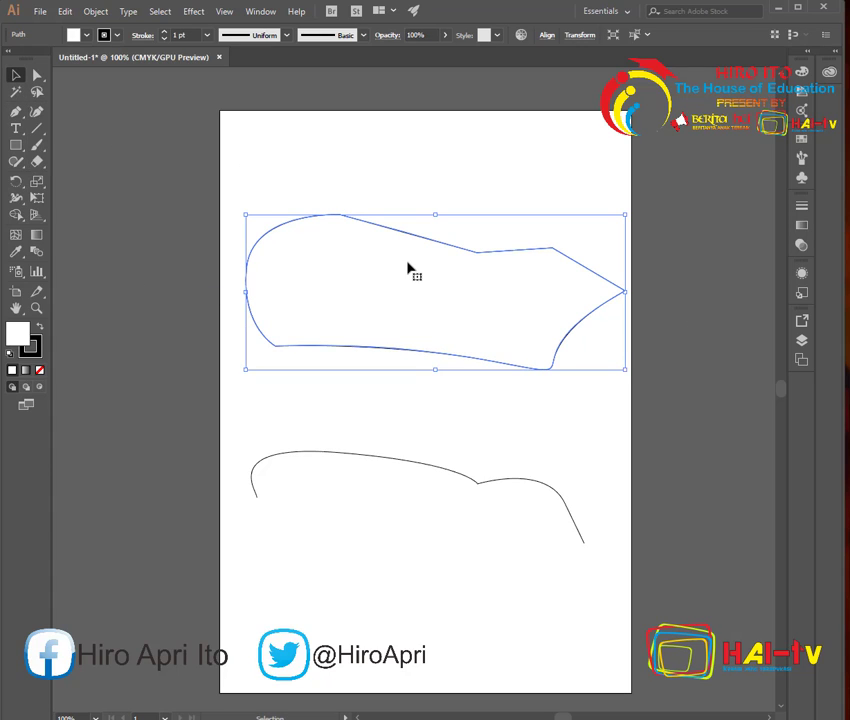
mouse_move(421, 287)
mouse_down()
mouse_move(400, 287)
mouse_move(411, 288)
mouse_up()
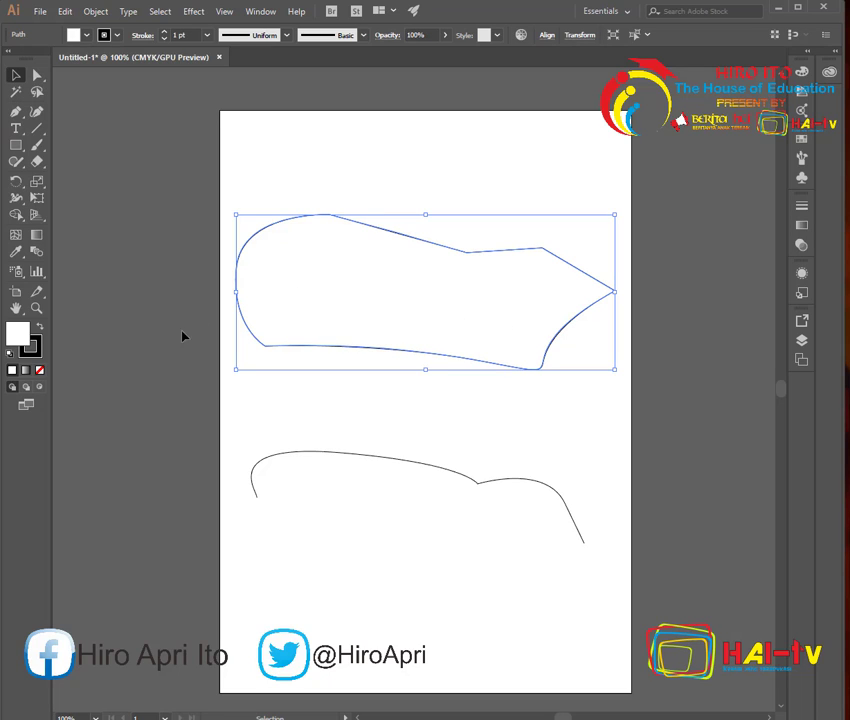
double_click(16, 342)
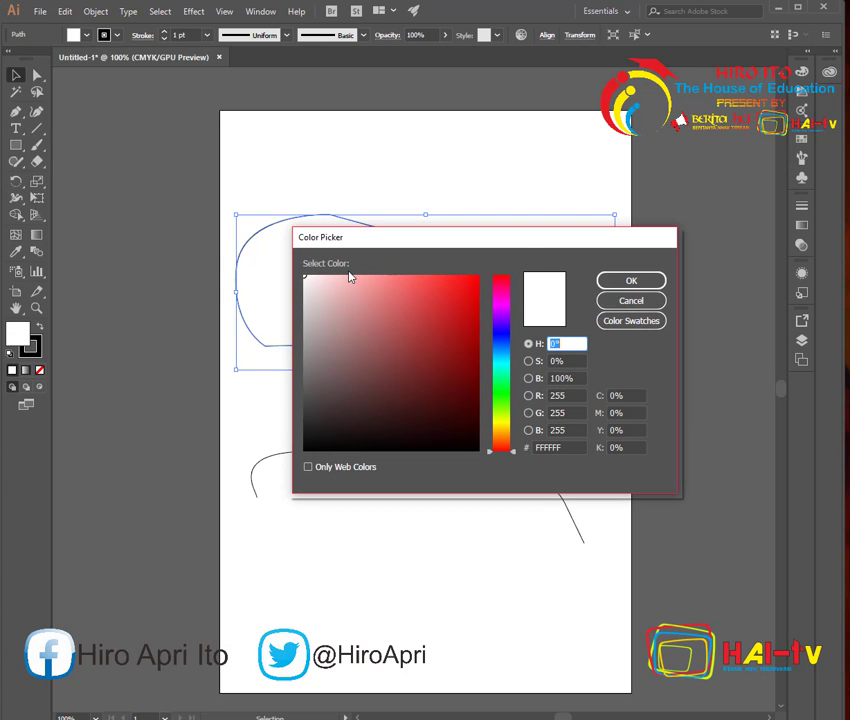
drag(308, 280, 452, 321)
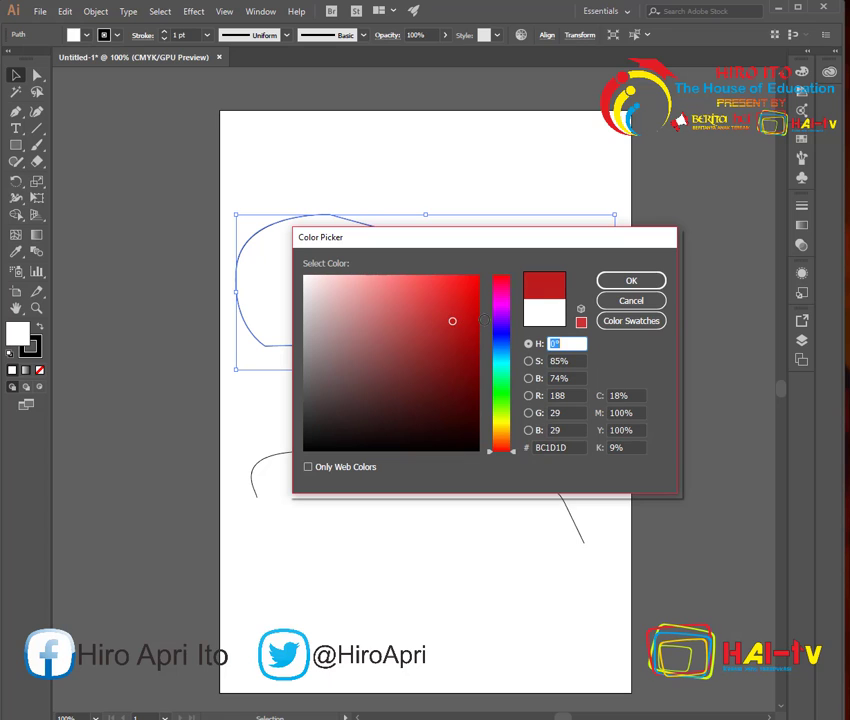
click(636, 291)
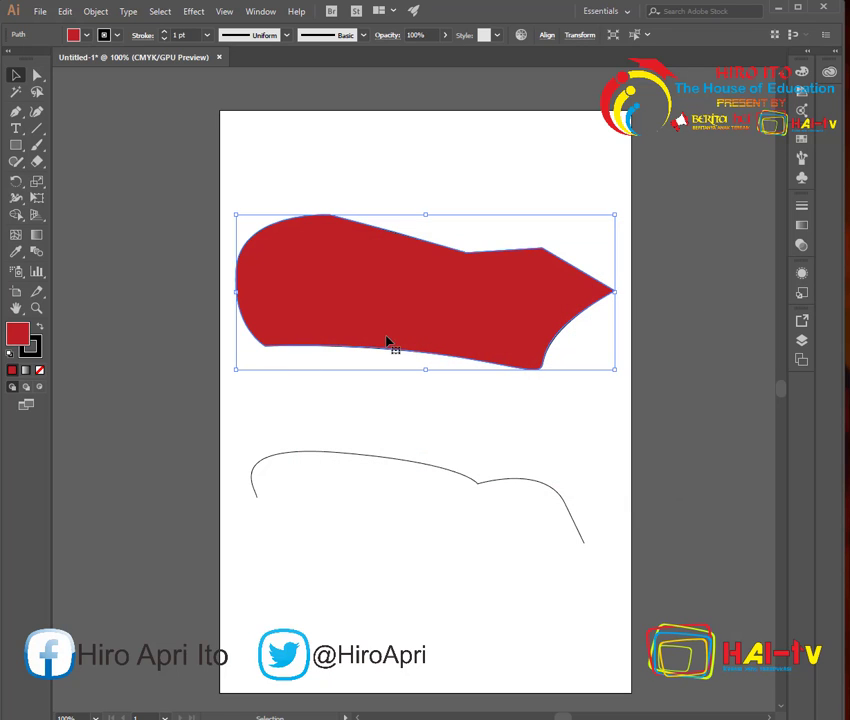
click(347, 402)
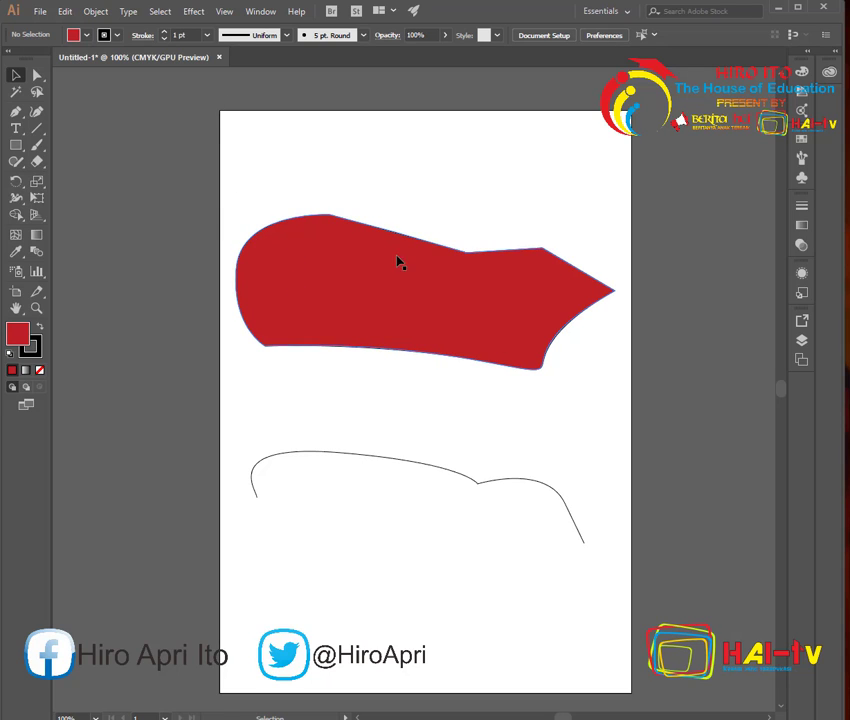
With nothing selected, try a linear gradient fill with its midpoint at 52.97%, and set the fill to None
click(25, 370)
drag(694, 295, 695, 291)
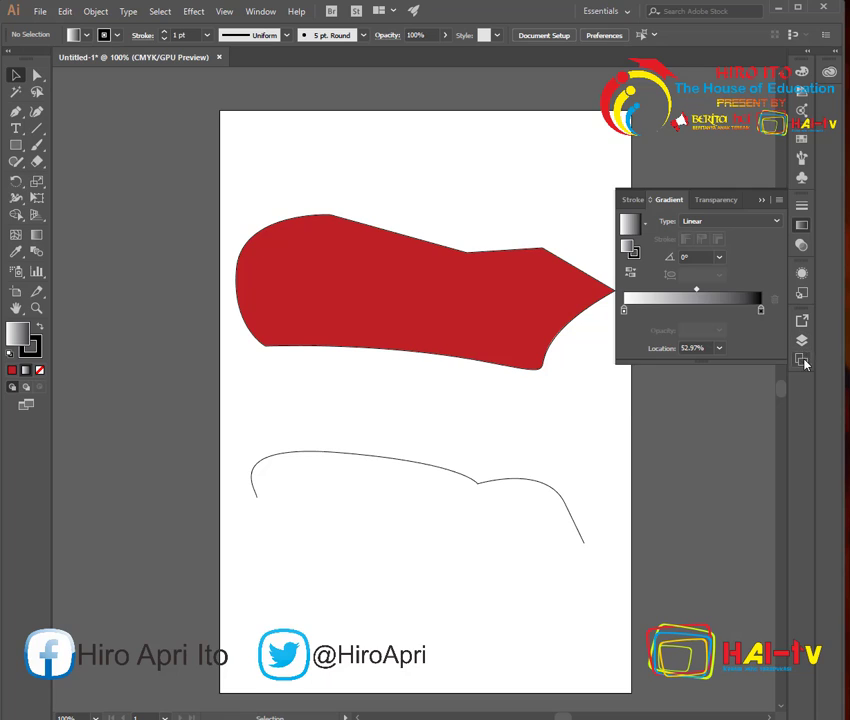
click(760, 200)
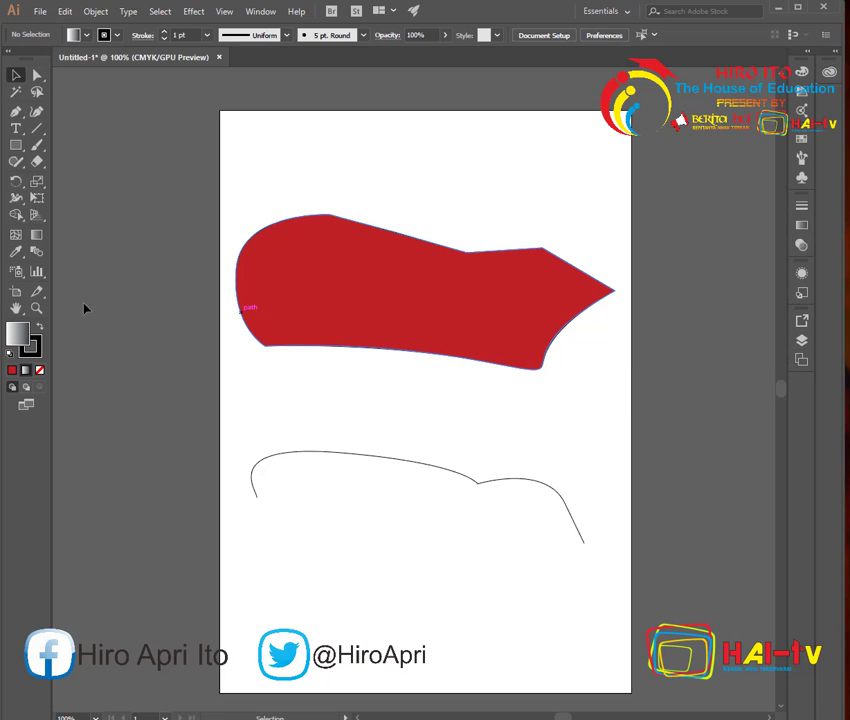
click(39, 370)
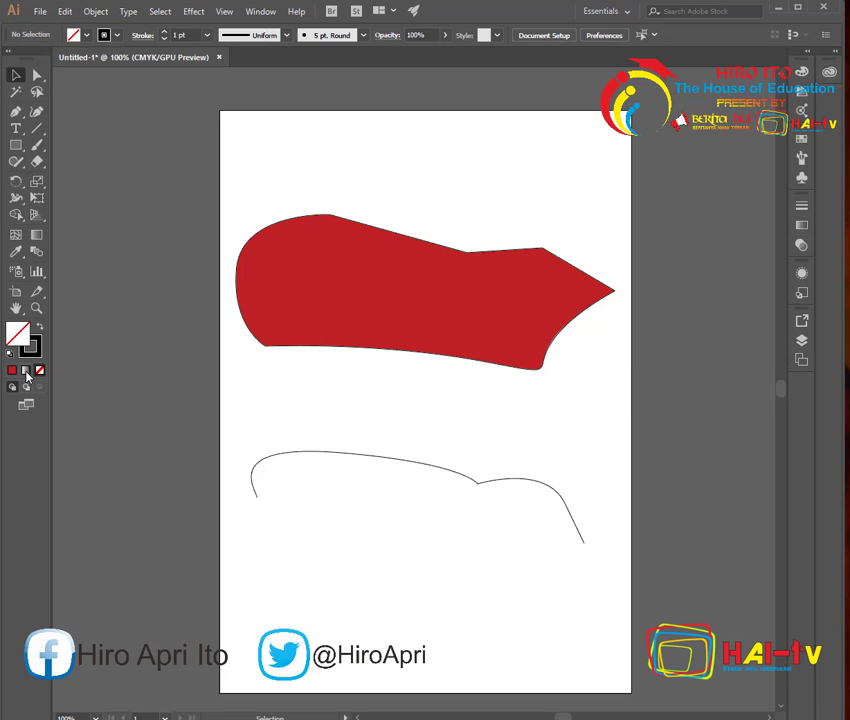
Set the default fill to solid red with nothing selected, and select the upper shape briefly before deselecting it
click(12, 370)
click(360, 352)
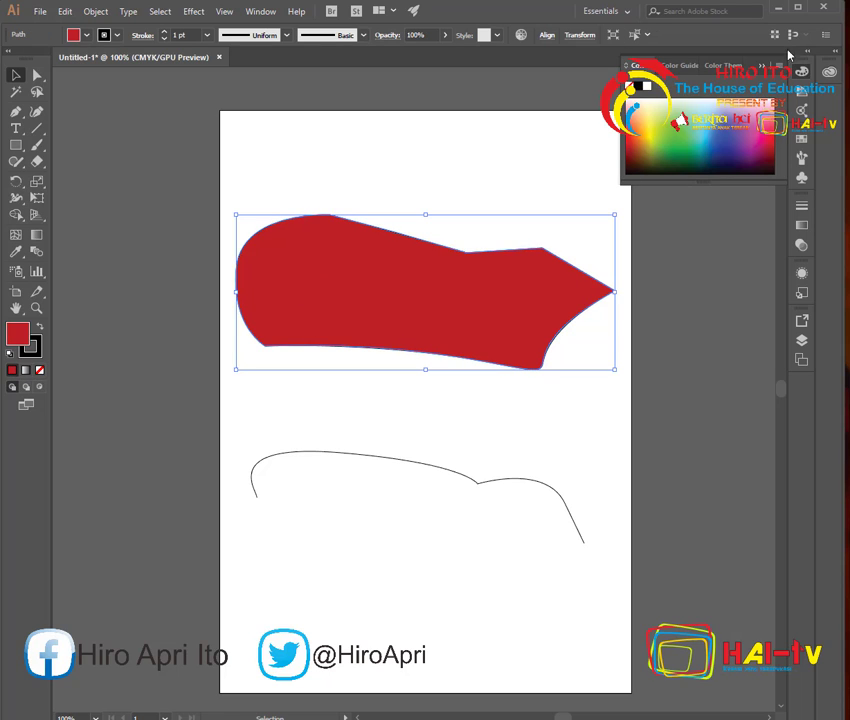
click(636, 467)
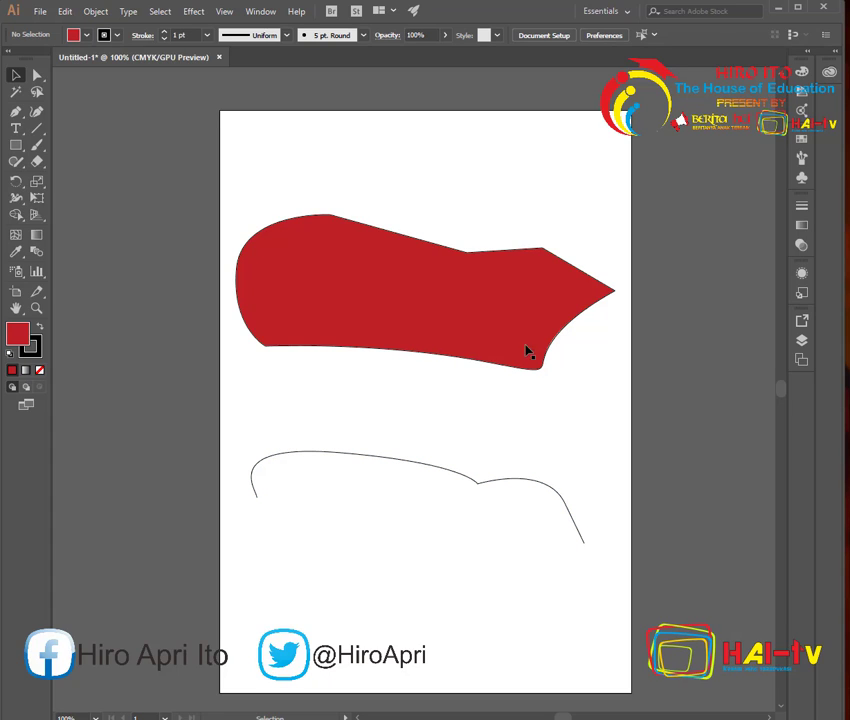
Try drawing a short curved Pen path from the upper shape's lower-left edge, undo it and deselect everything
click(17, 112)
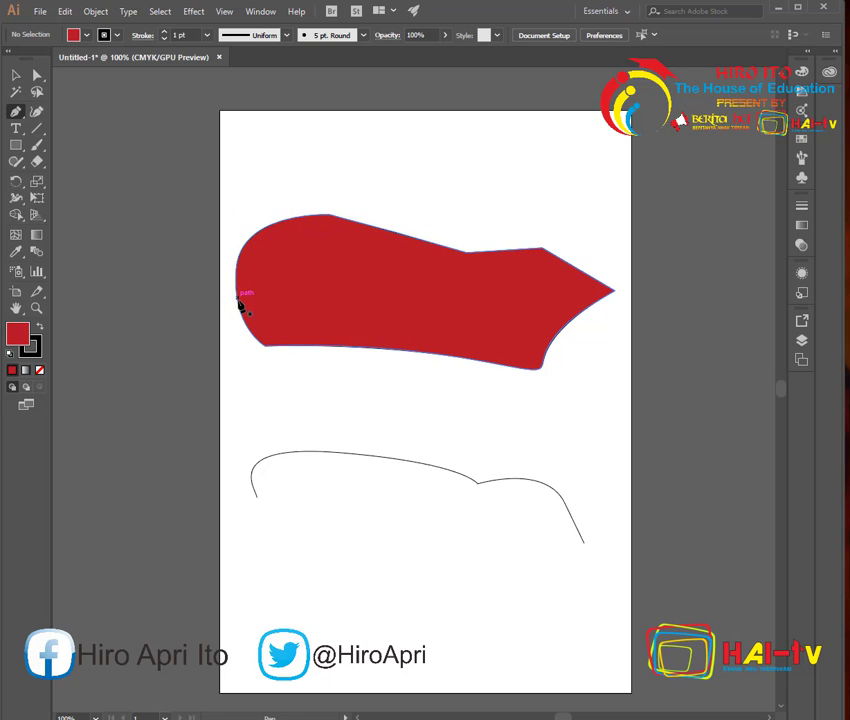
drag(248, 318, 289, 382)
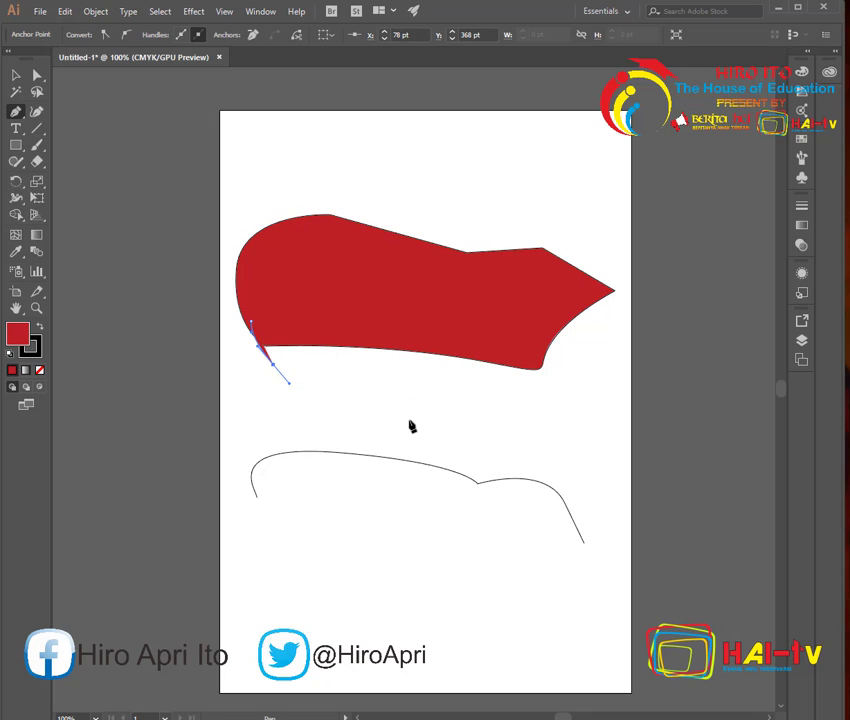
key(Escape)
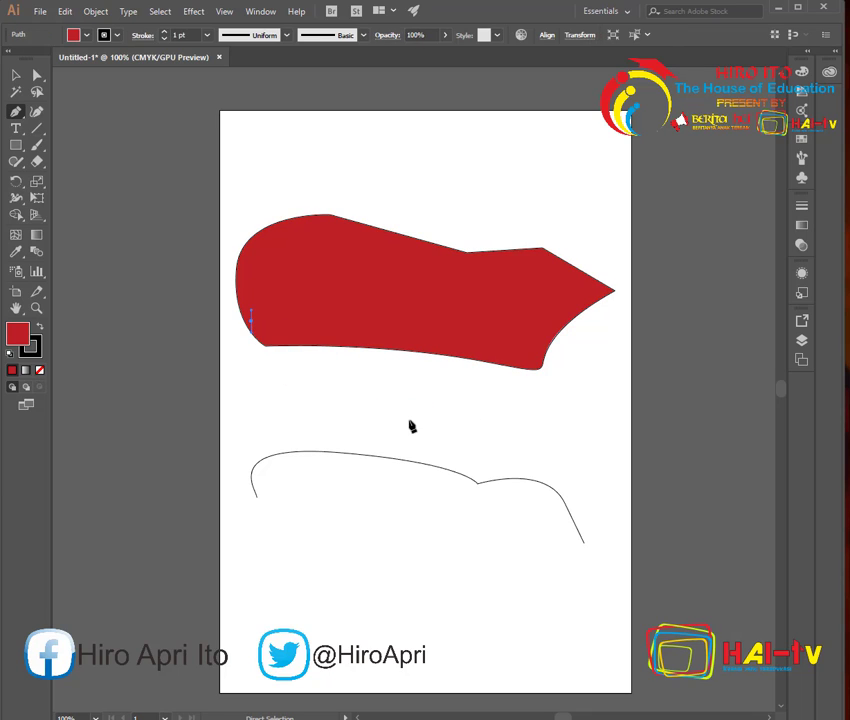
key(ctrl+shift+a)
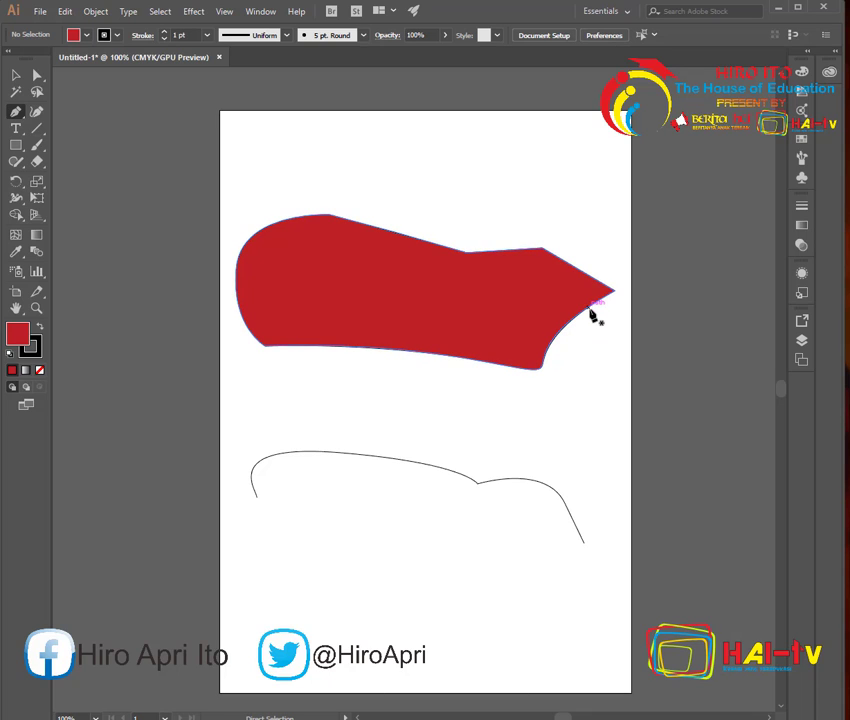
Try the None, gradient and solid fill types, and undo the upper shape's red fill
key(slash)
key(period)
key(slash)
key(period)
key(comma)
key(ctrl+z)
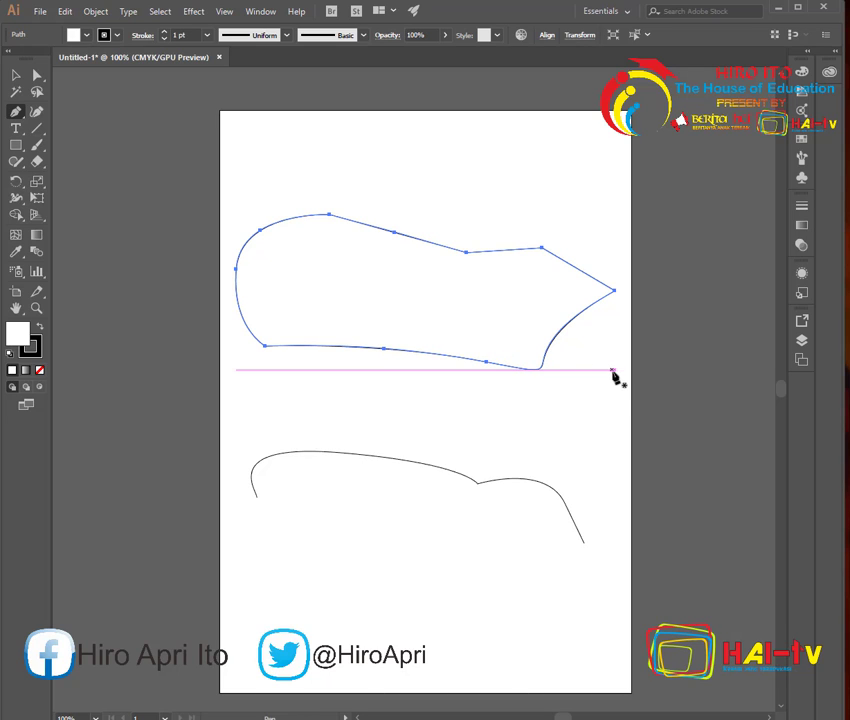
Place a Pen anchor below the upper shape's tip, and bulge the shape's lower-right segment outward with the Anchor Point tool
drag(614, 372, 569, 389)
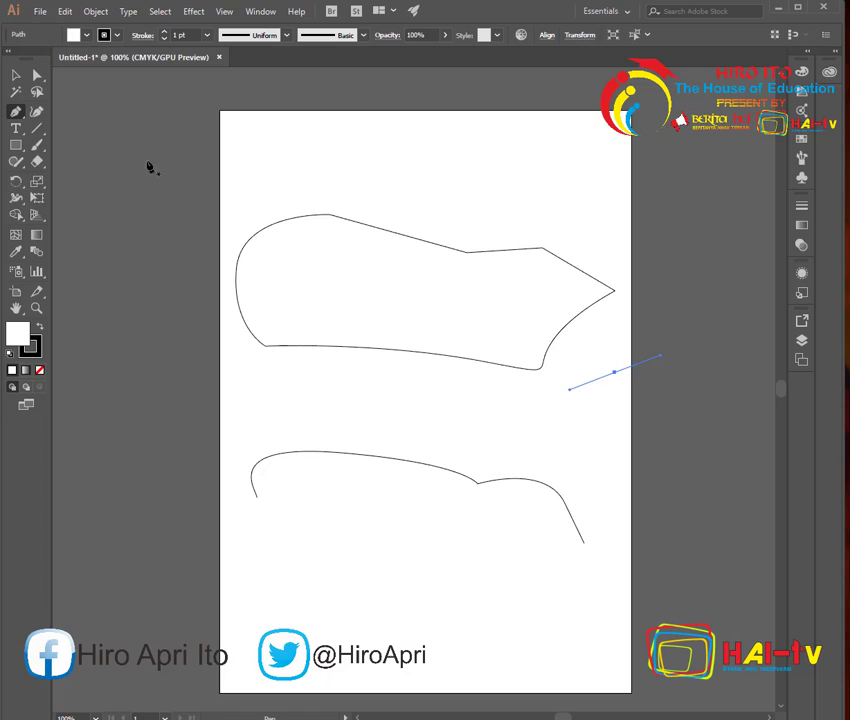
click(17, 119)
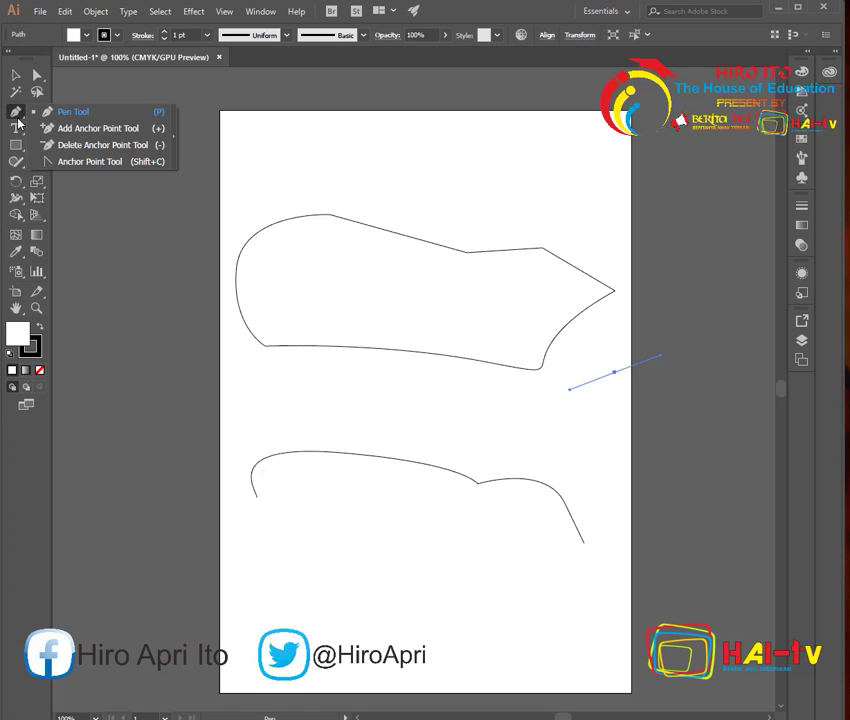
click(72, 161)
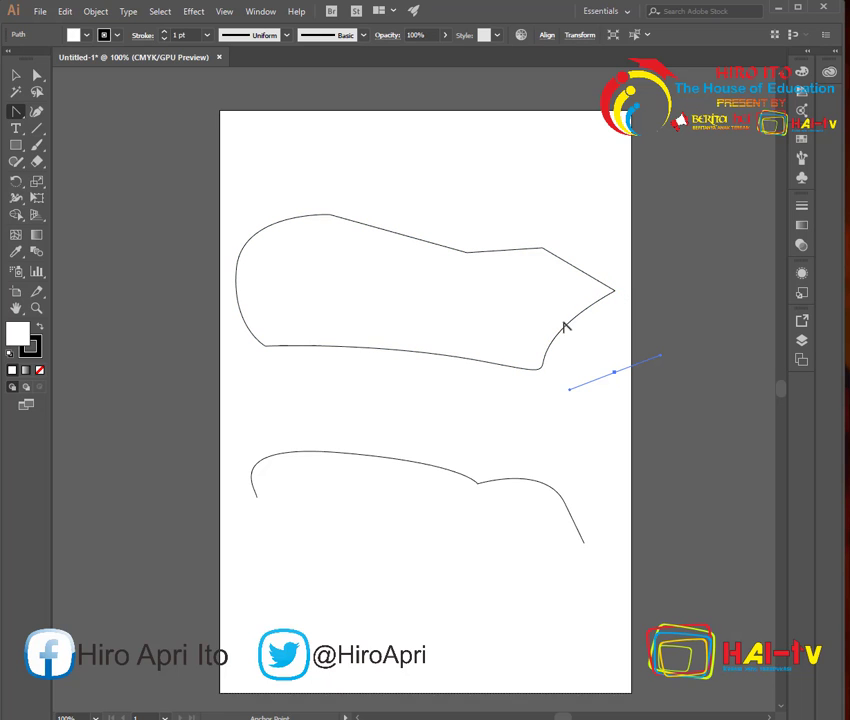
drag(561, 334, 583, 336)
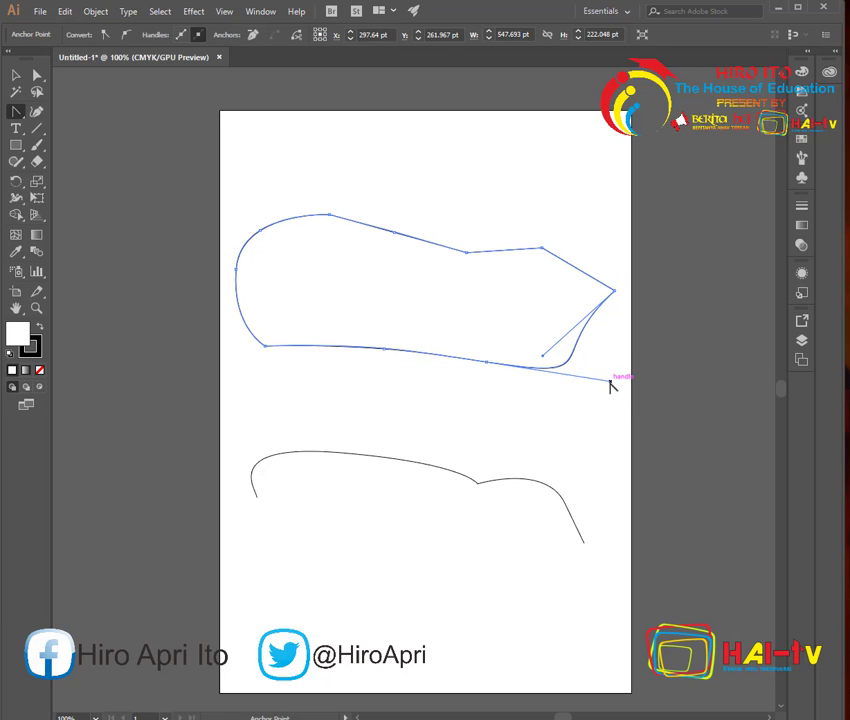
drag(610, 385, 597, 459)
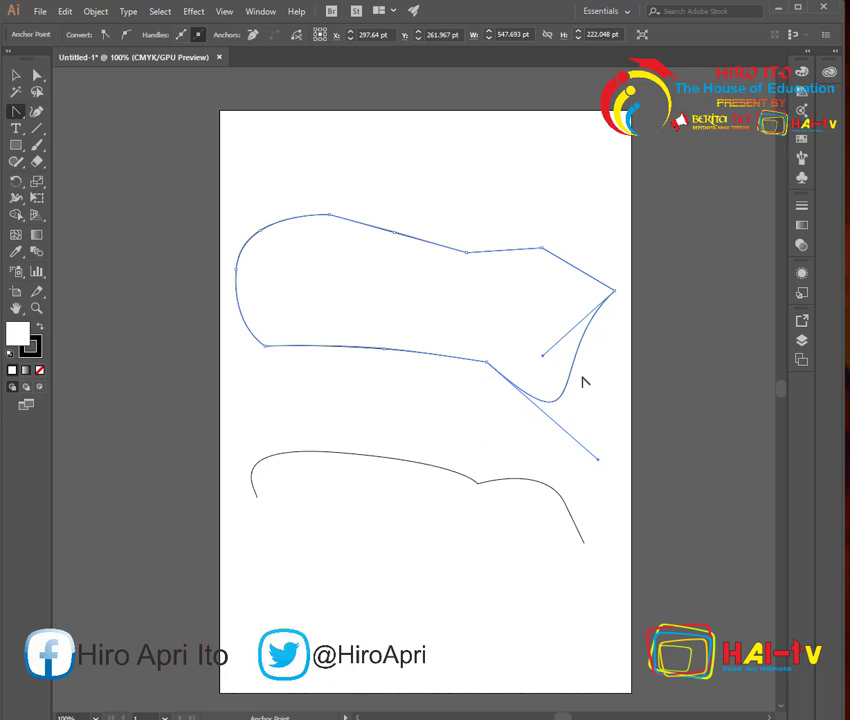
drag(544, 354, 650, 312)
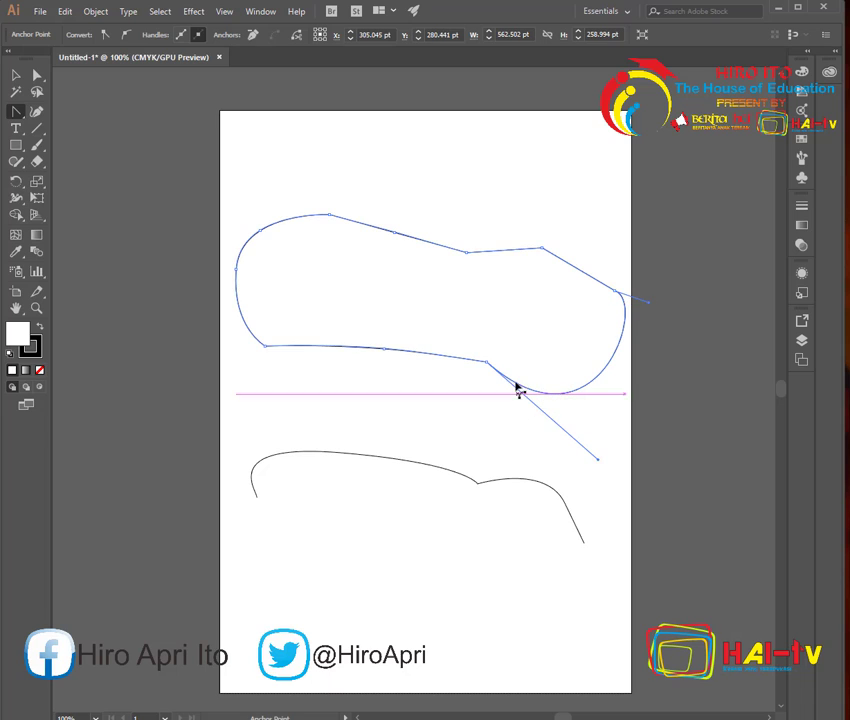
Try reshaping the two anchors on the upper shape's bottom edge with the Anchor Point tool, pulling the segment between them far downward
drag(488, 364, 437, 372)
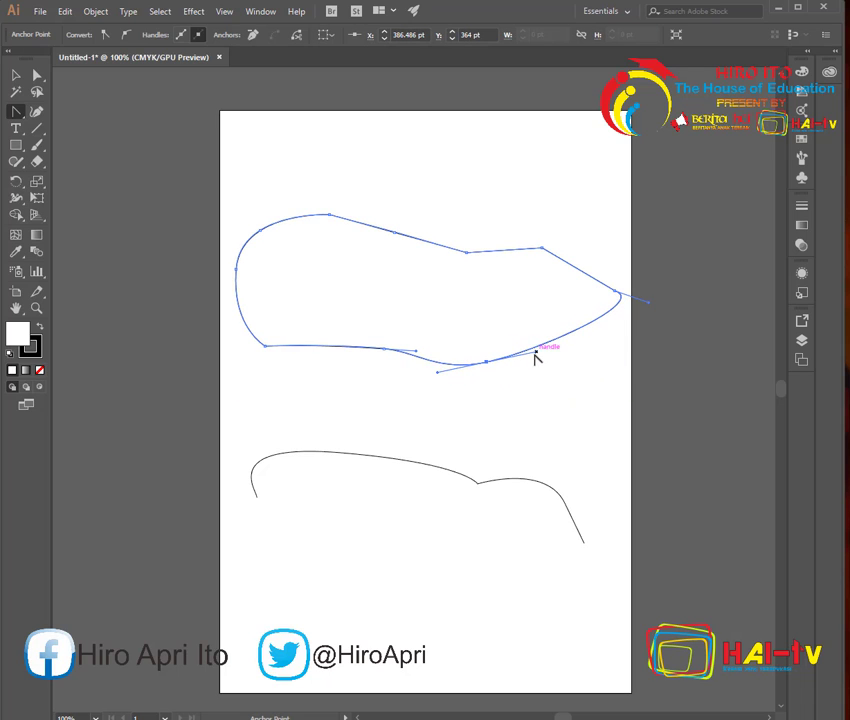
drag(537, 353, 552, 371)
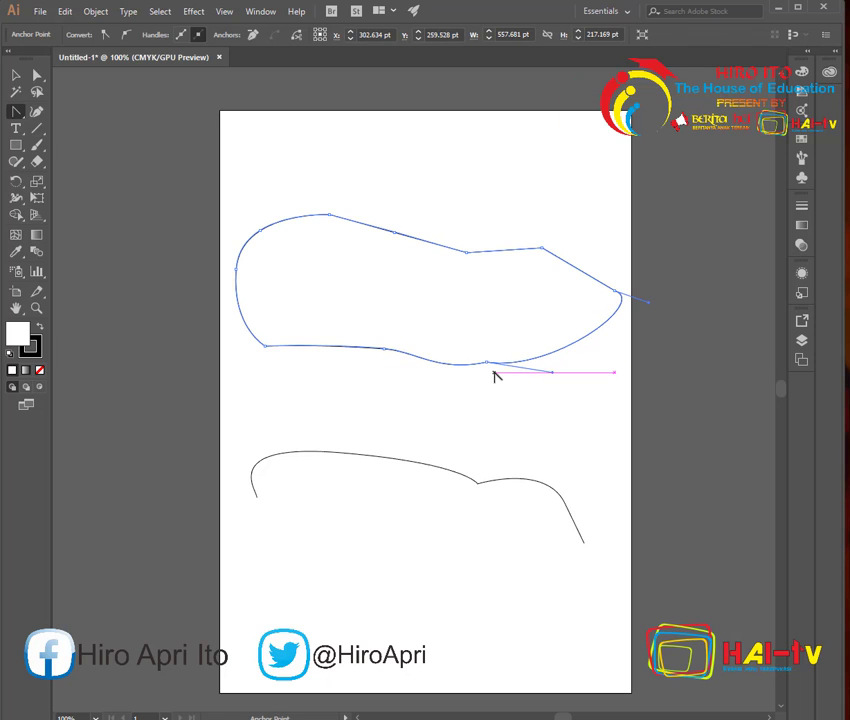
mouse_move(488, 366)
mouse_down()
mouse_move(510, 392)
mouse_move(490, 390)
mouse_up()
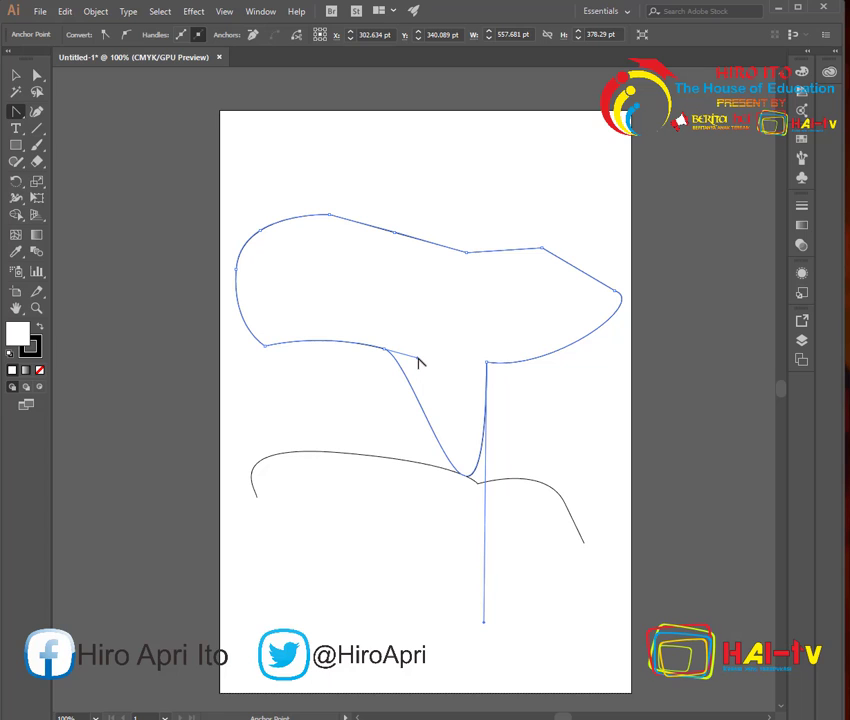
drag(420, 362, 318, 332)
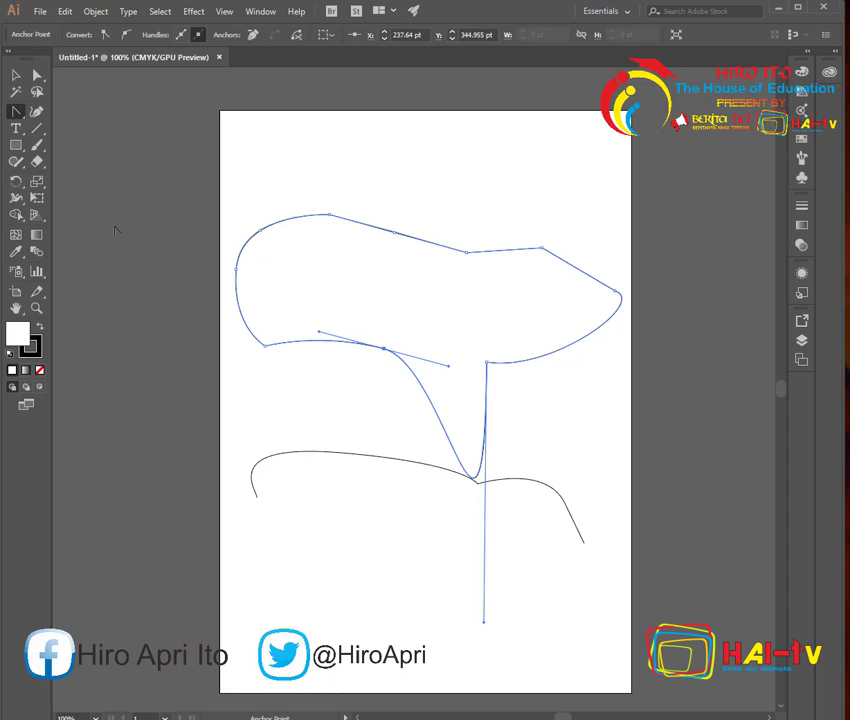
Delete the upper shape's two bottom-edge anchors and the two anchors on its sloping top edge with the Delete Anchor Point tool
drag(16, 111, 72, 146)
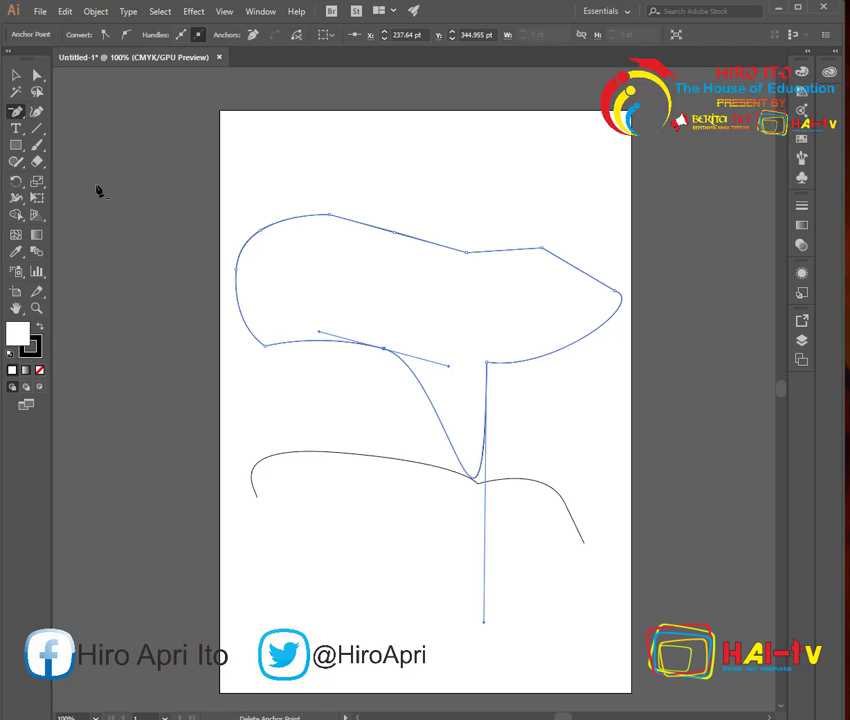
click(384, 349)
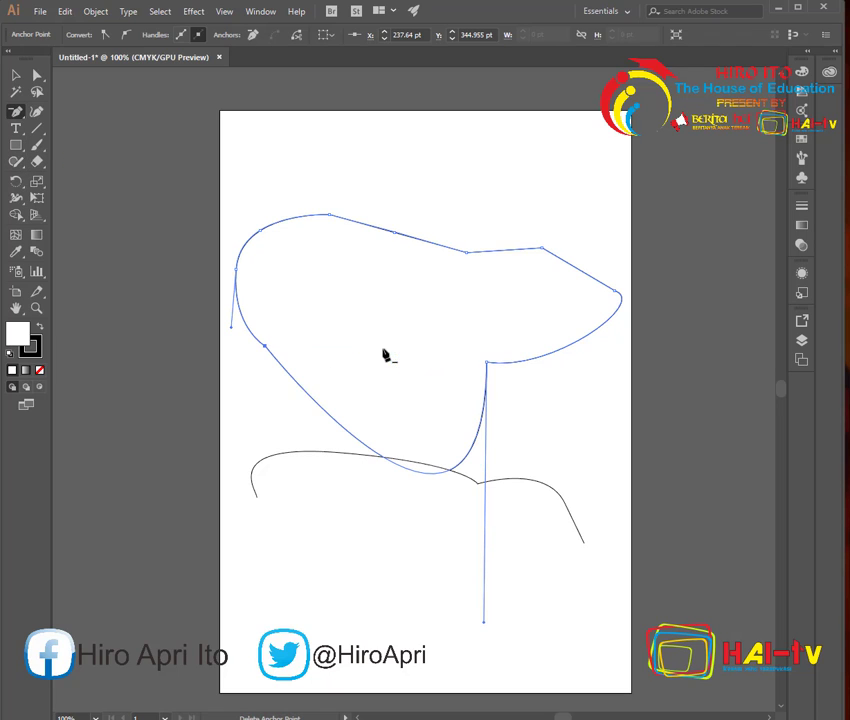
click(487, 362)
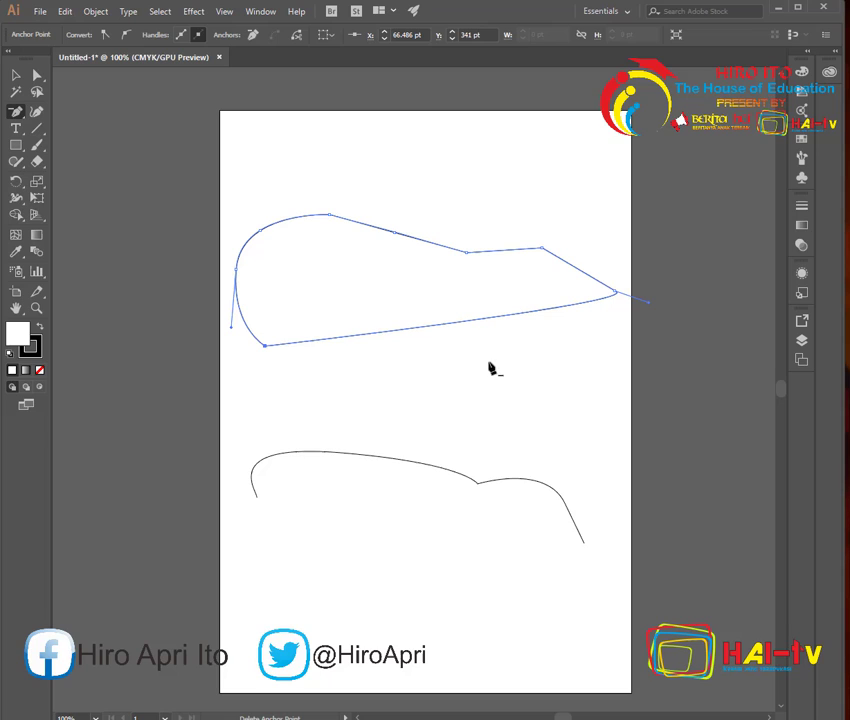
click(474, 258)
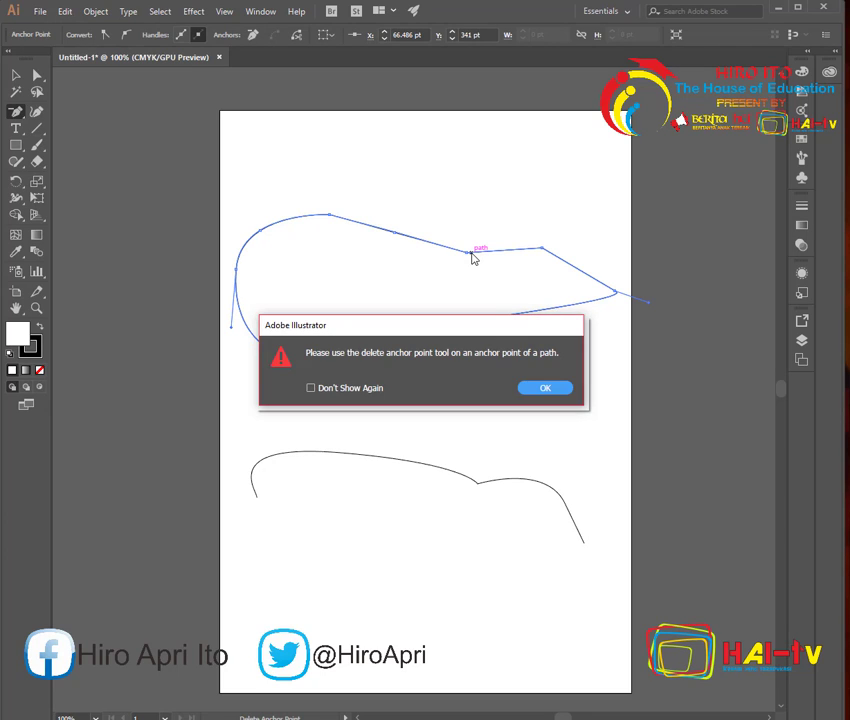
click(545, 388)
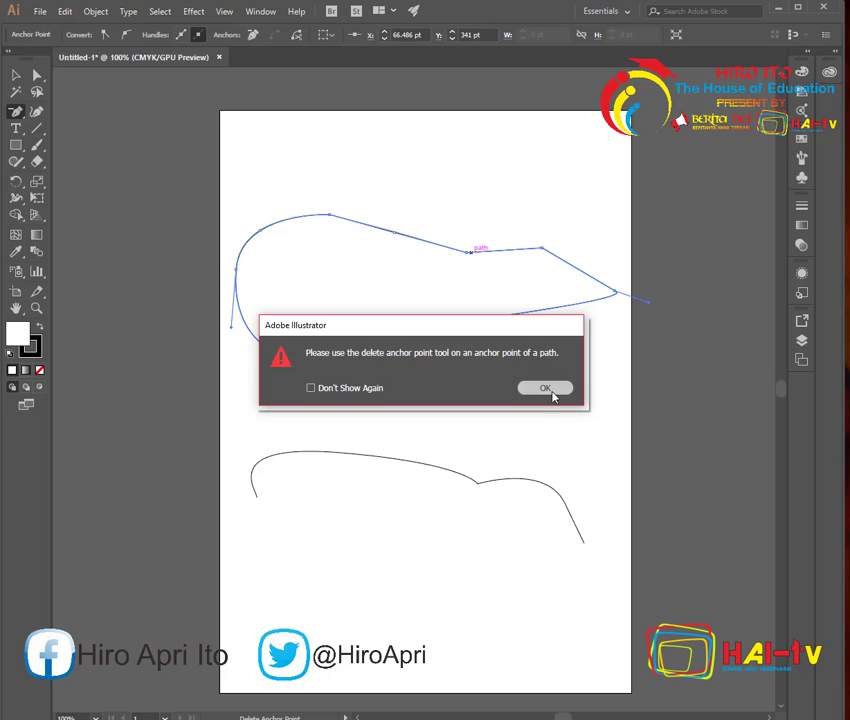
click(466, 253)
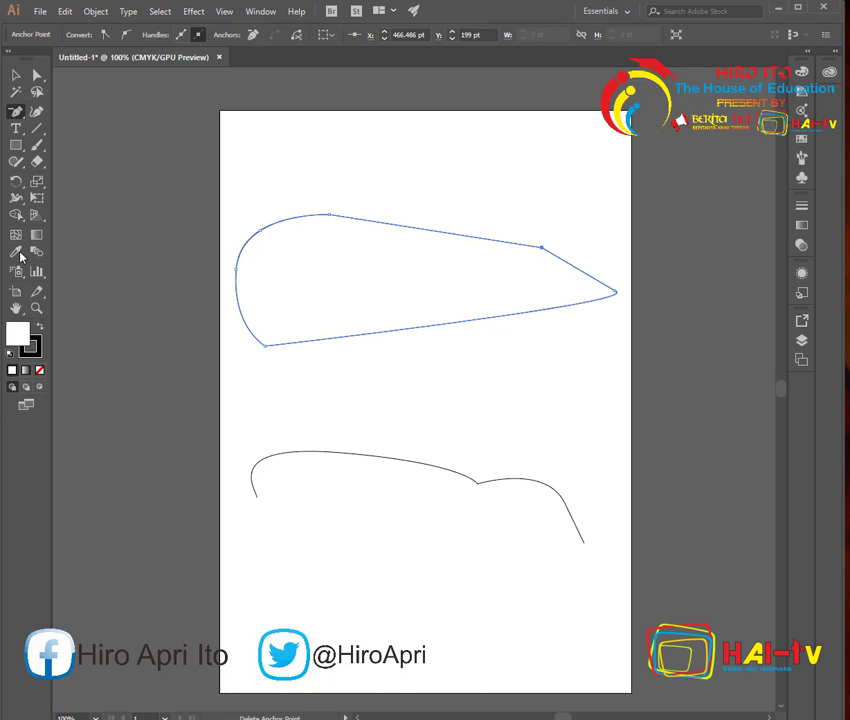
Try smoothing the upper shape's upper-right corner with the Anchor Point tool, and undo the change
drag(16, 111, 72, 161)
drag(542, 248, 576, 246)
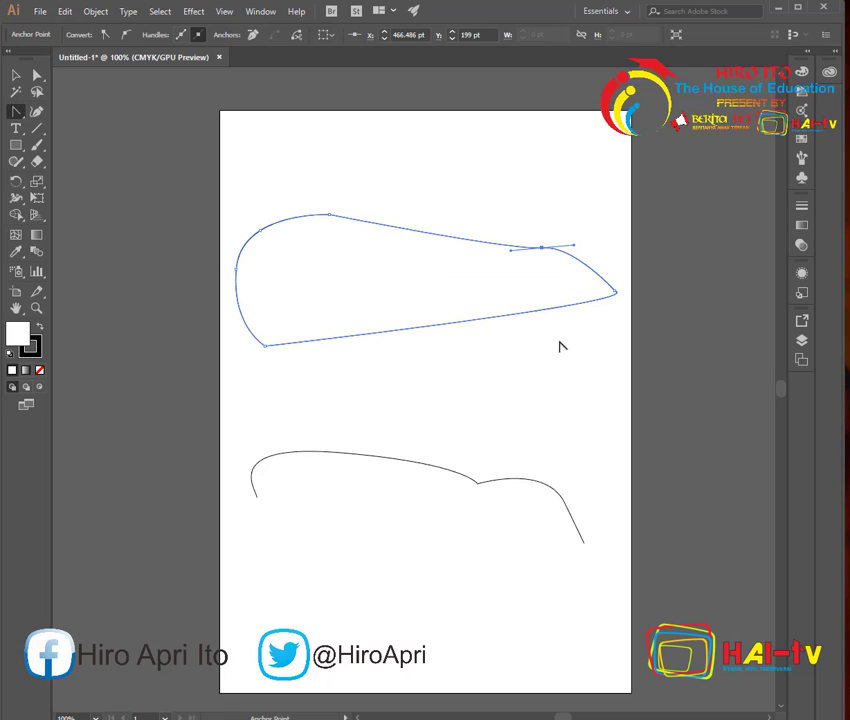
key(ctrl+z)
key(z)
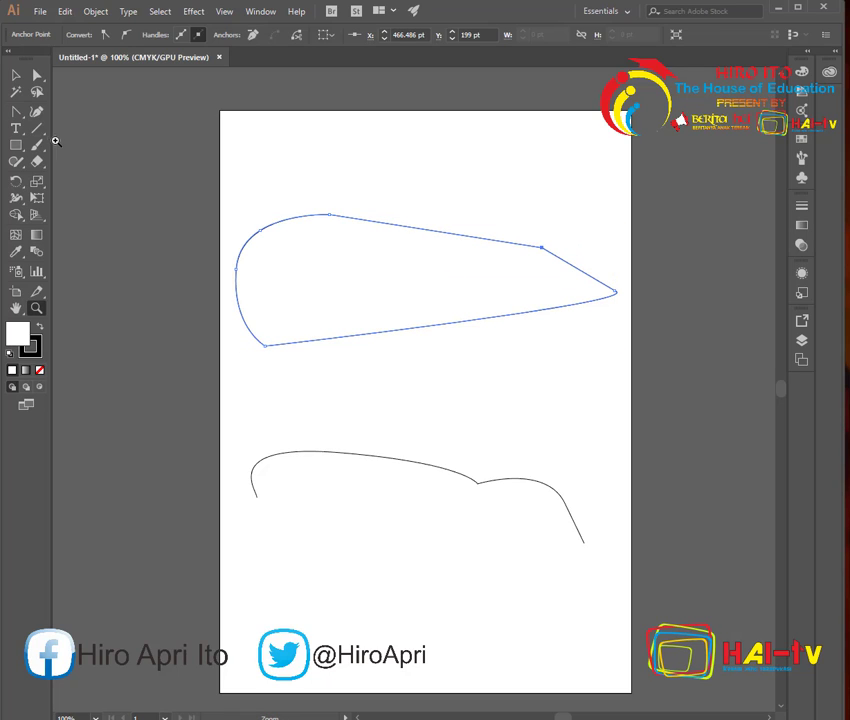
Delete the upper shape's upper-right corner anchor with the Delete Anchor Point tool
click(16, 75)
click(16, 113)
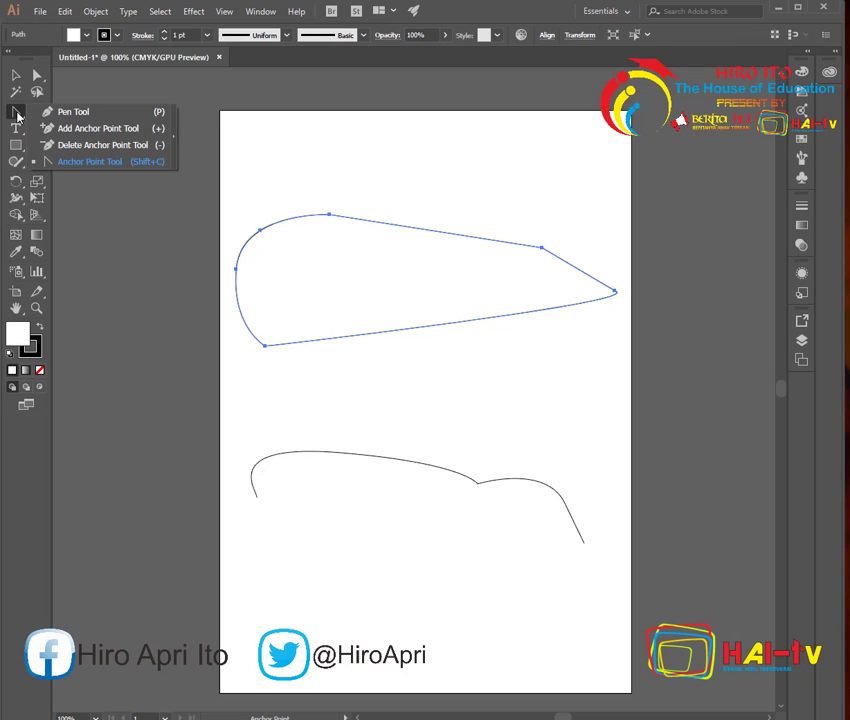
click(62, 145)
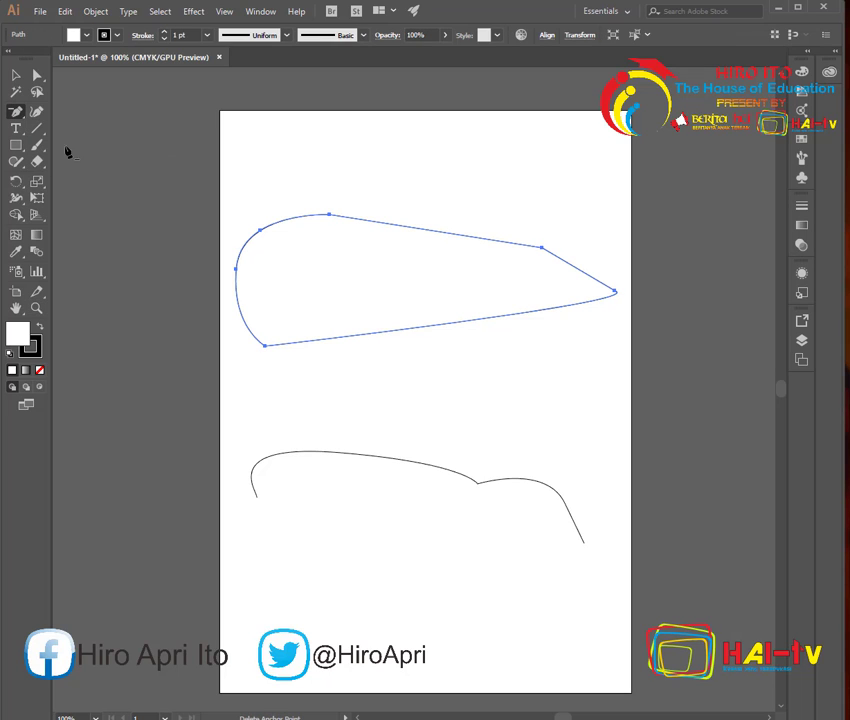
click(542, 248)
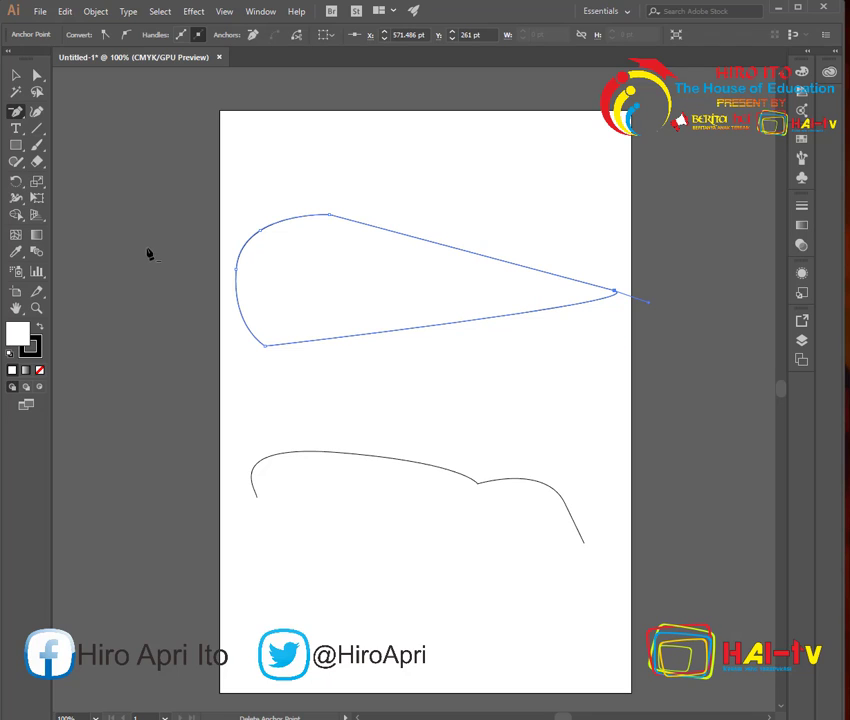
Add an anchor just past the middle of the upper shape's straight top edge with the Add Anchor Point tool
click(15, 111)
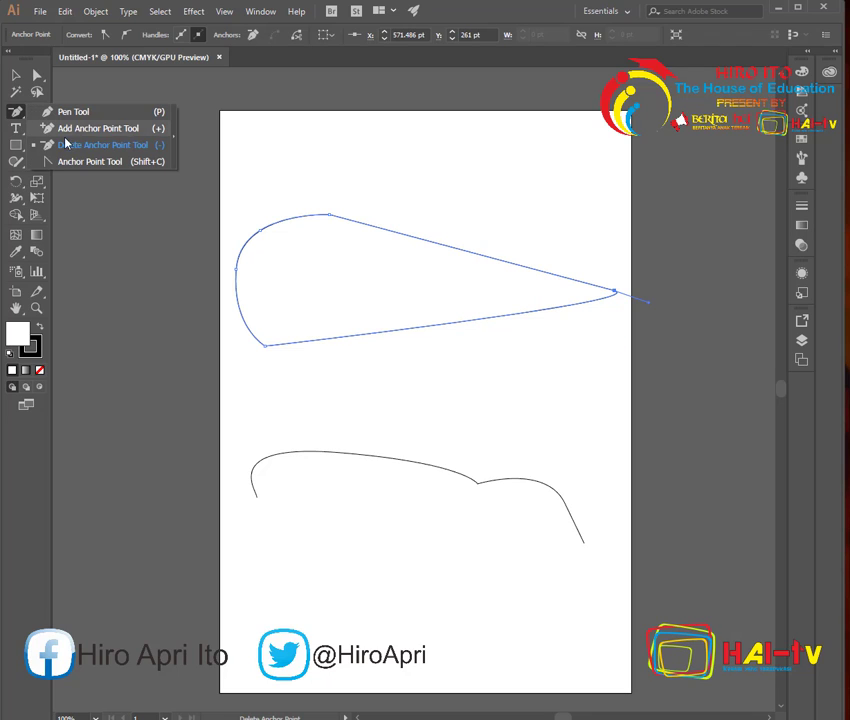
click(83, 129)
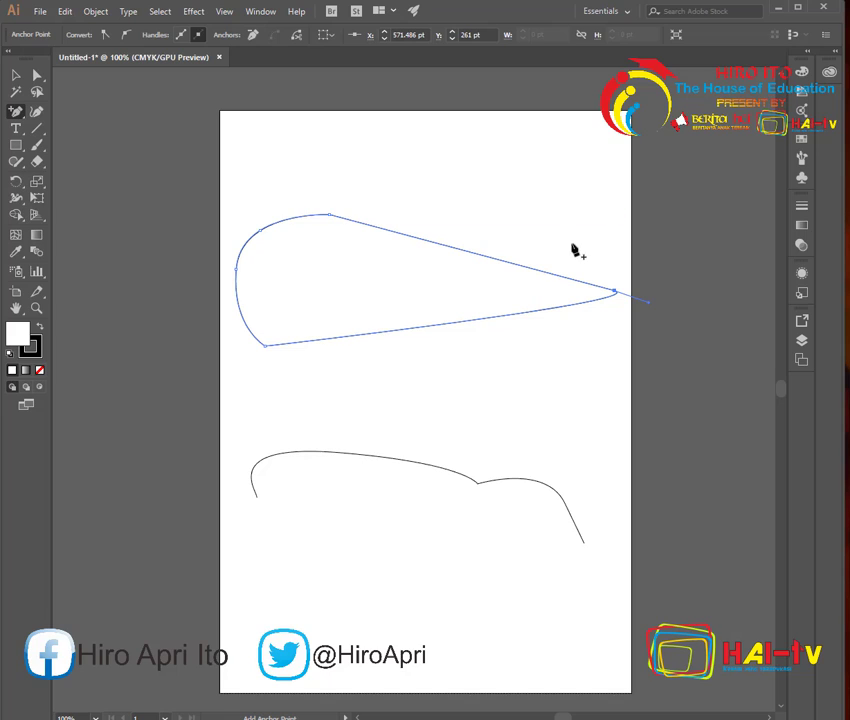
key(ctrl+shift+a)
click(495, 259)
click(496, 259)
click(547, 392)
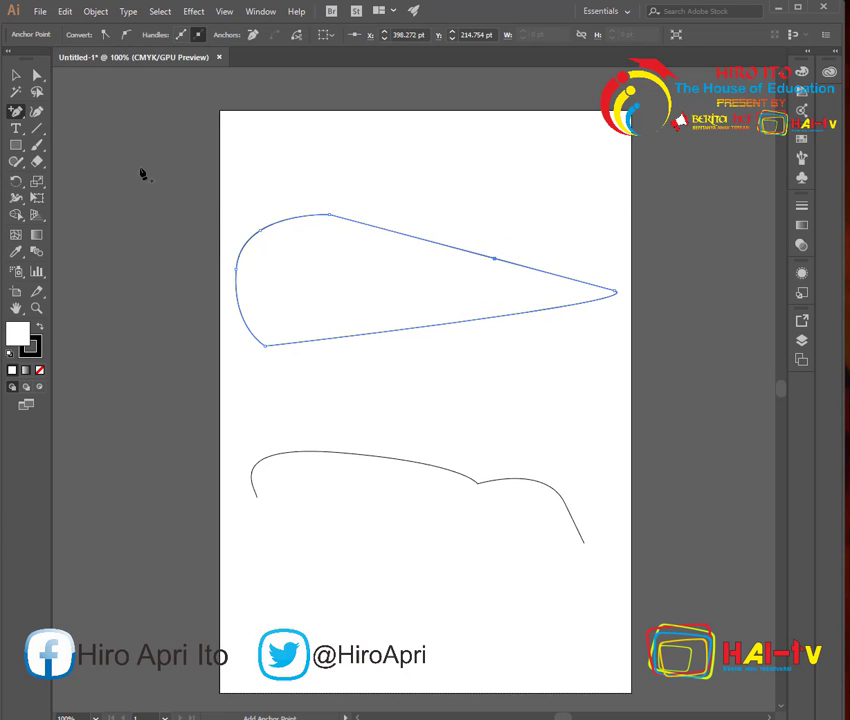
Curve the new anchor and the topmost anchor with the Anchor Point tool, adjust the neighbouring anchor's handle, and activate the Direct Selection tool
click(16, 115)
click(90, 161)
drag(497, 258, 589, 245)
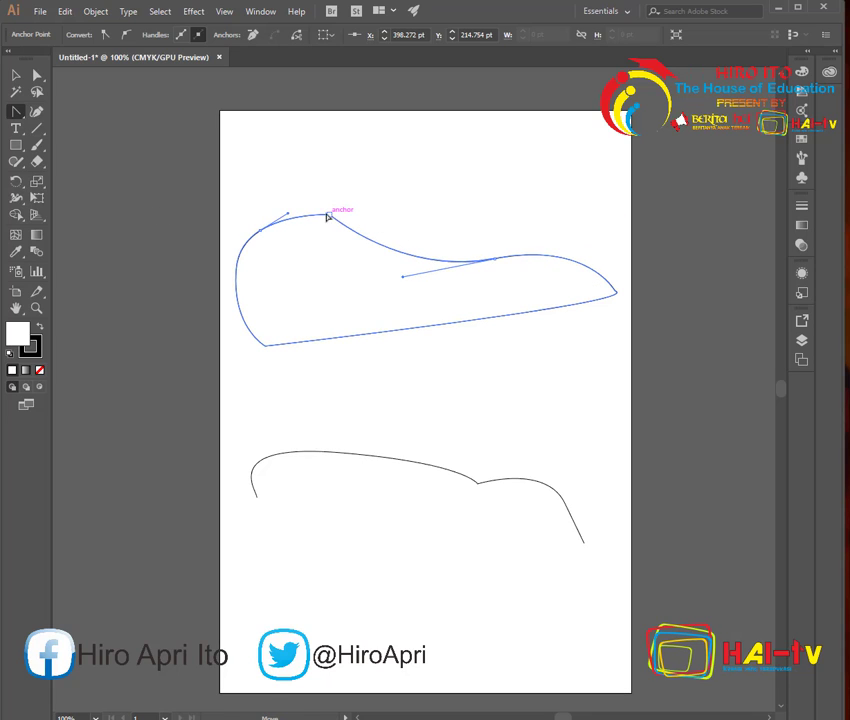
drag(329, 215, 377, 199)
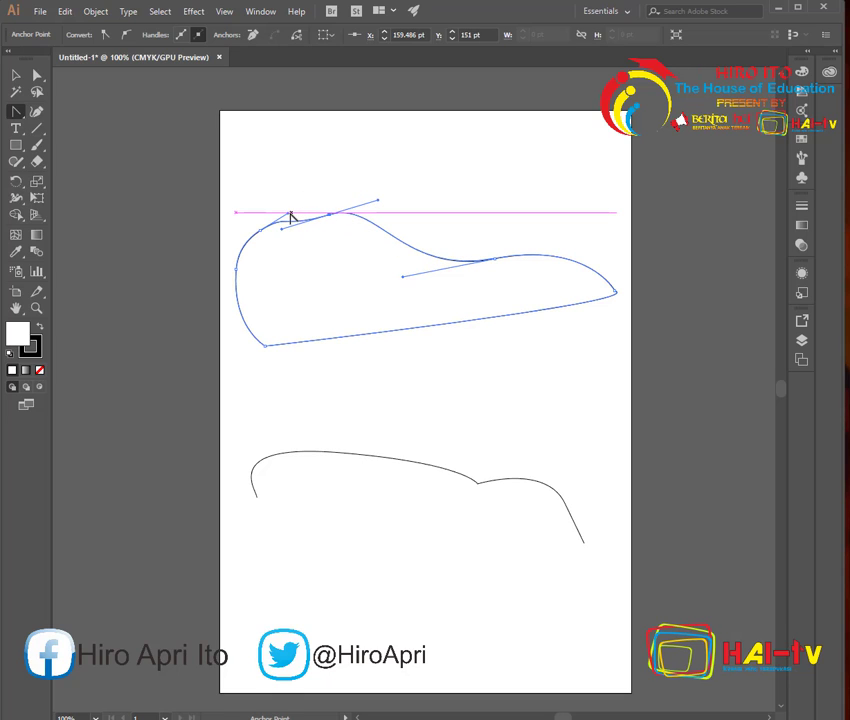
mouse_move(290, 215)
mouse_down()
mouse_move(288, 201)
mouse_move(277, 208)
mouse_up()
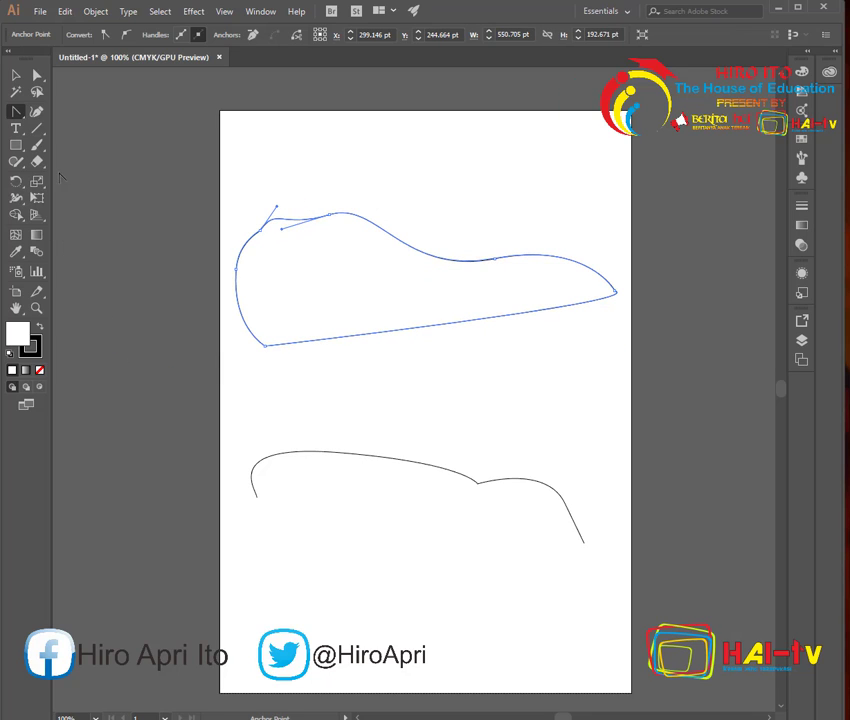
click(37, 76)
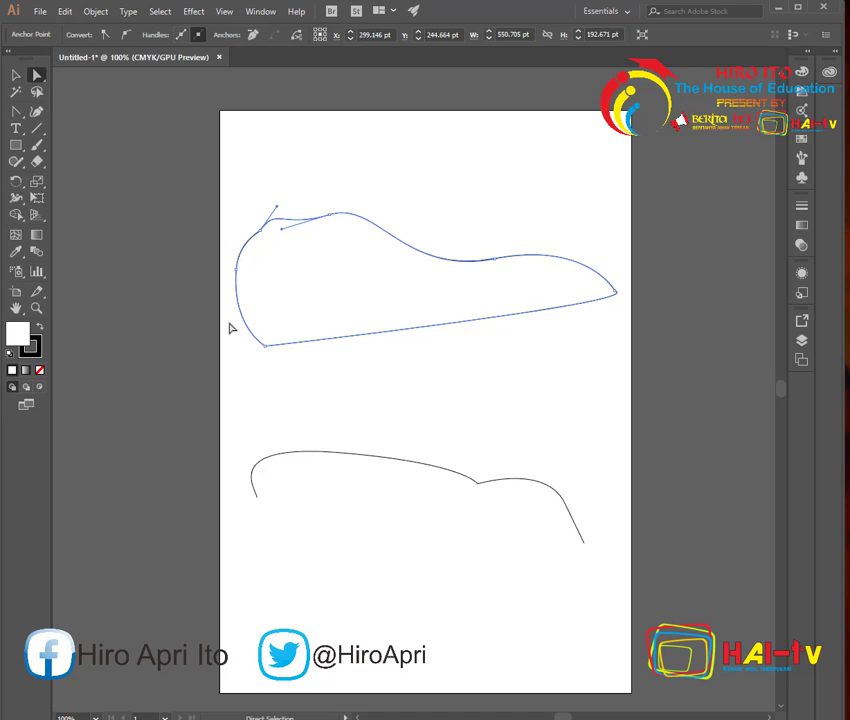
Undo the latest reshaping of the upper shape's topmost anchor and its neighbour's handle
click(373, 313)
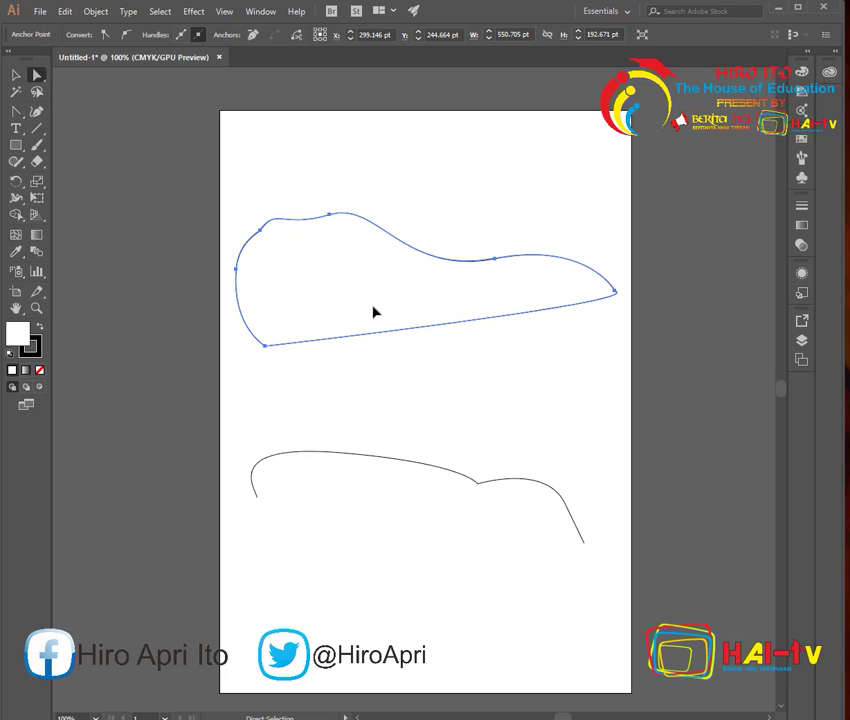
click(419, 412)
key(ctrl+z)
key(ctrl+z)
key(ctrl+z)
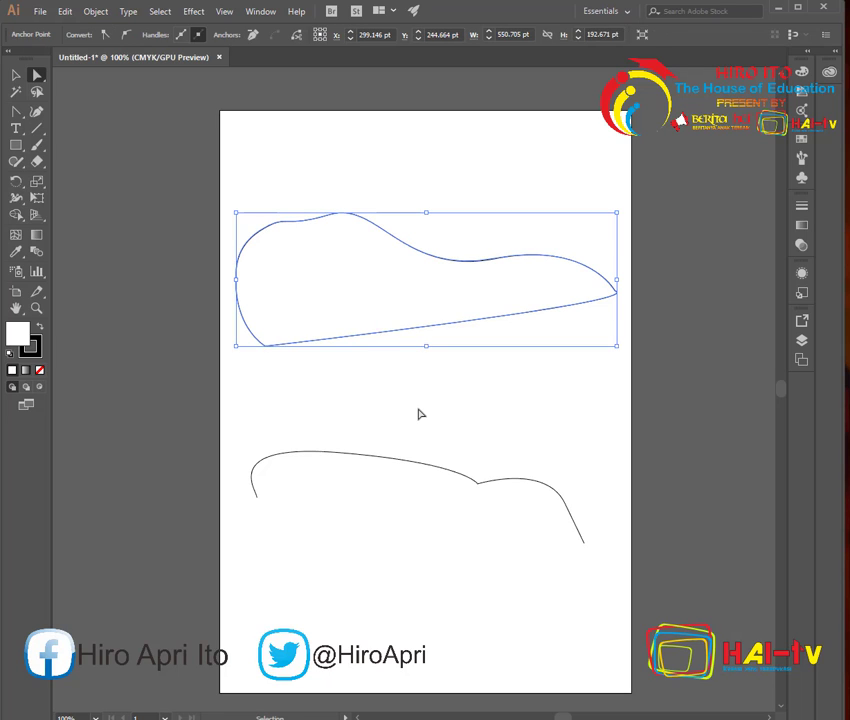
key(ctrl+z)
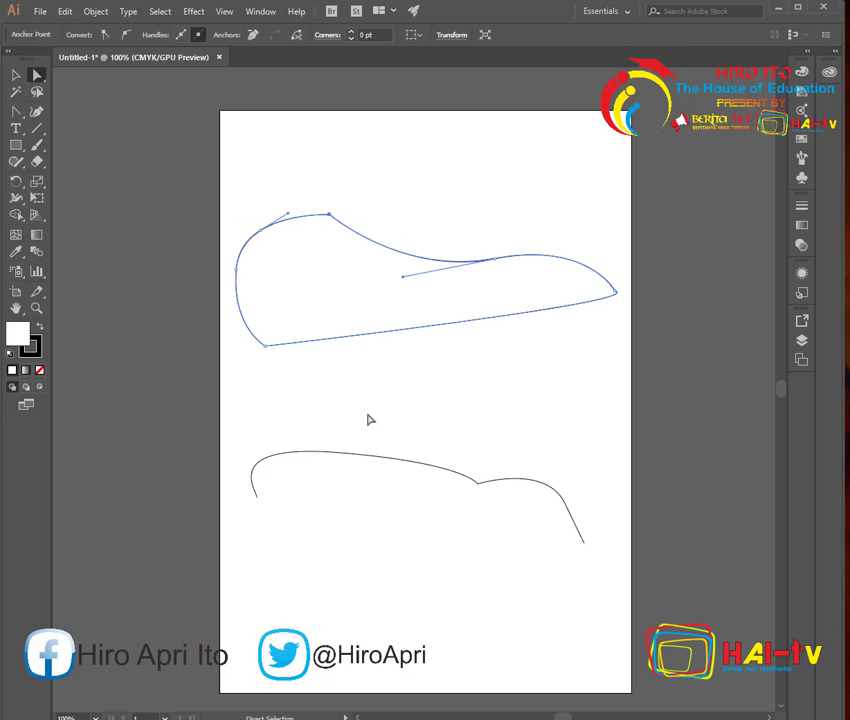
key(ctrl+shift+z)
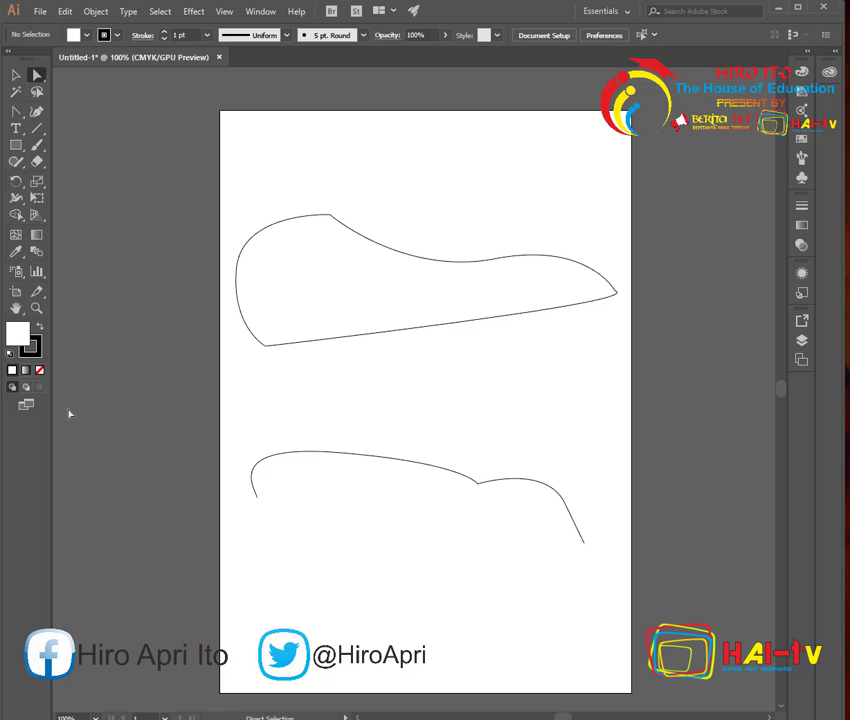
click(16, 75)
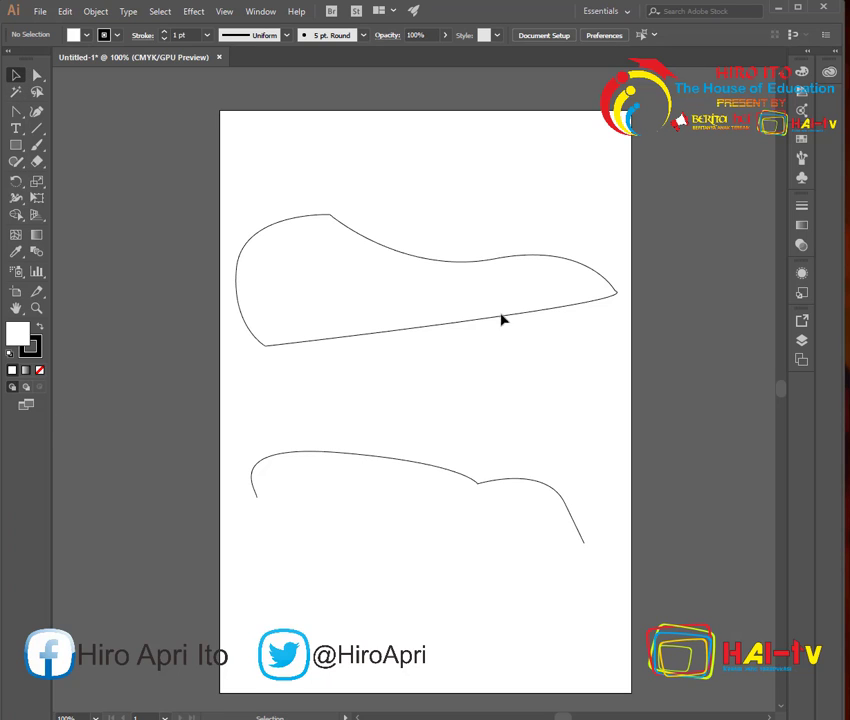
click(410, 325)
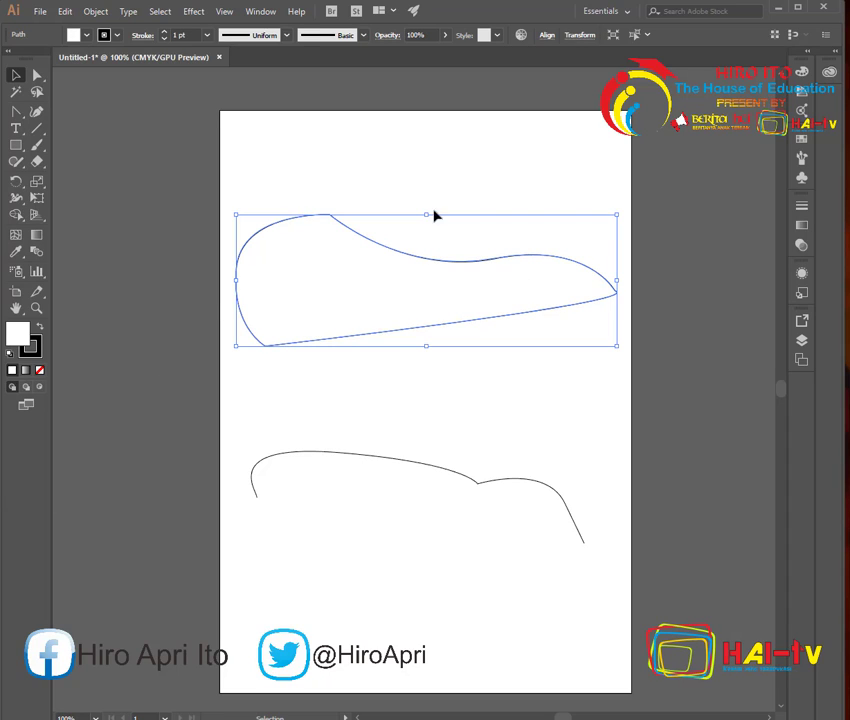
click(15, 111)
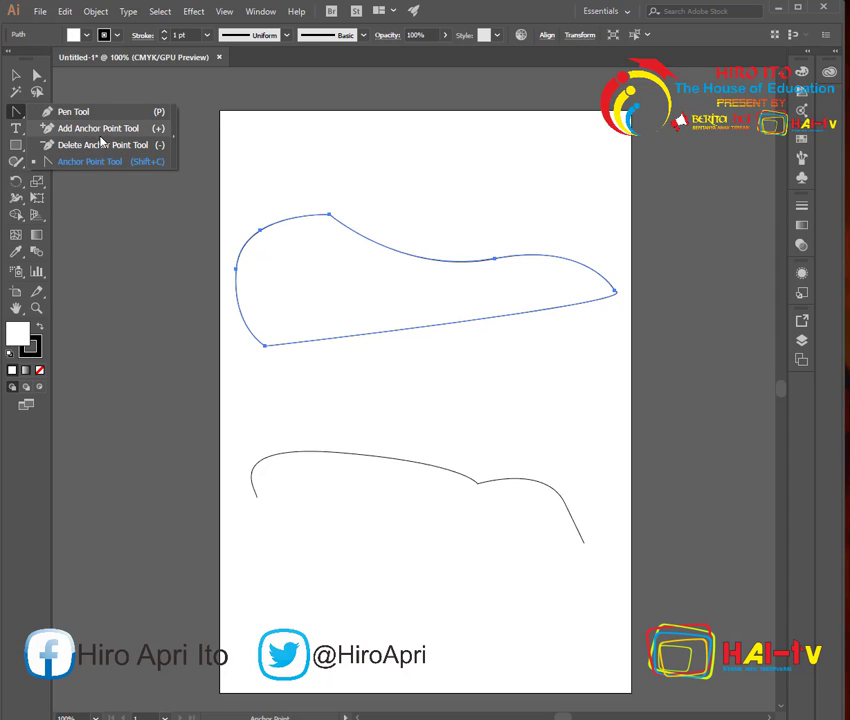
click(354, 222)
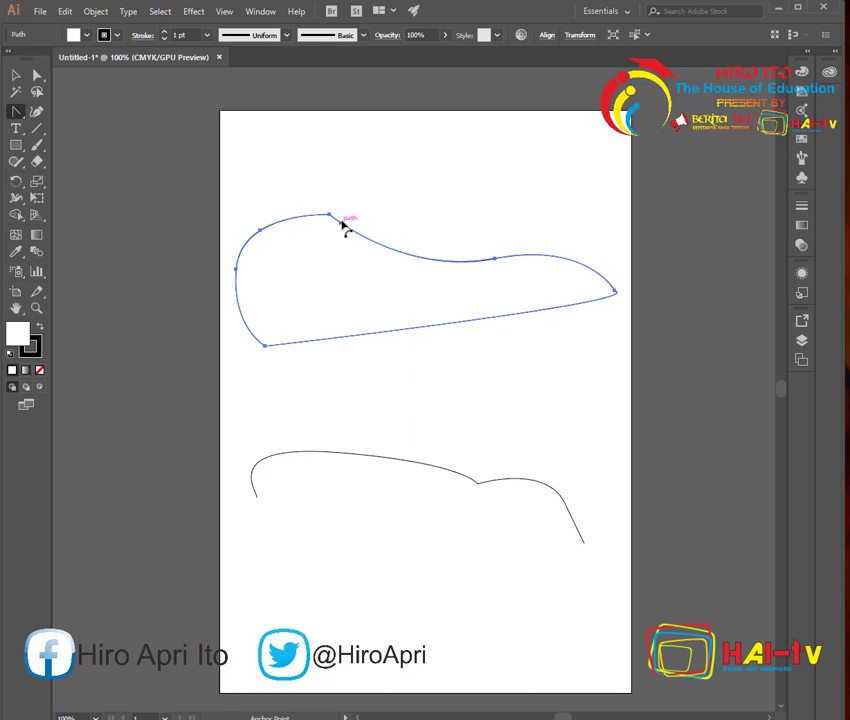
mouse_move(615, 291)
mouse_down()
mouse_move(617, 350)
mouse_move(615, 292)
mouse_up()
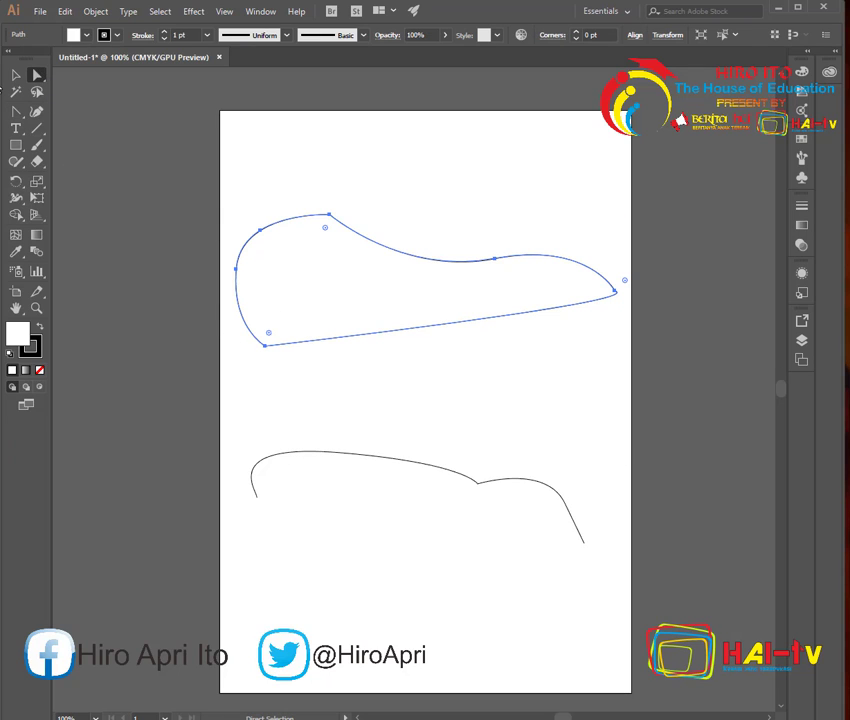
Delete the lower open path and activate the Pen tool
key(v)
click(282, 455)
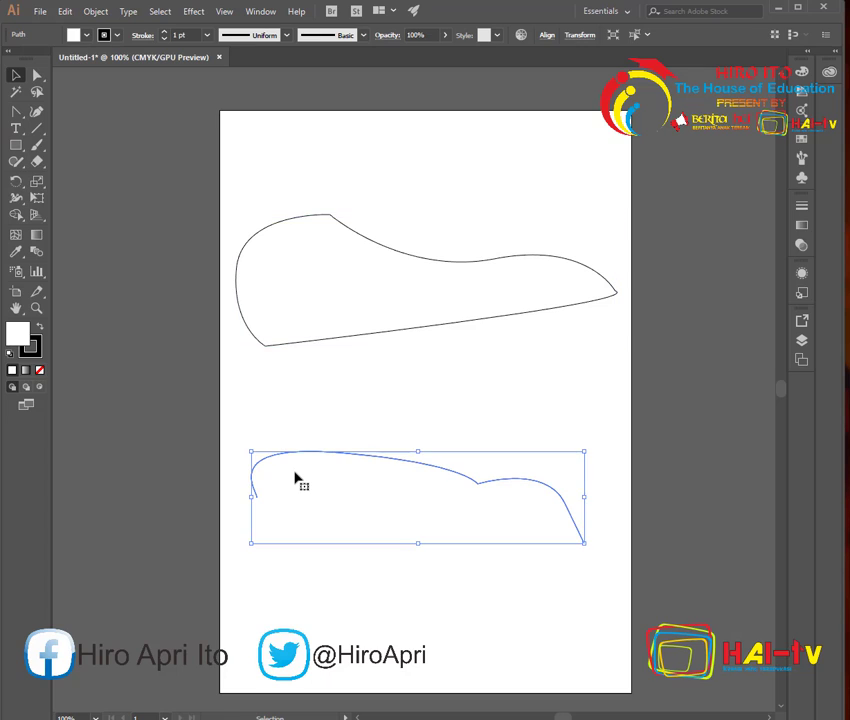
key(Delete)
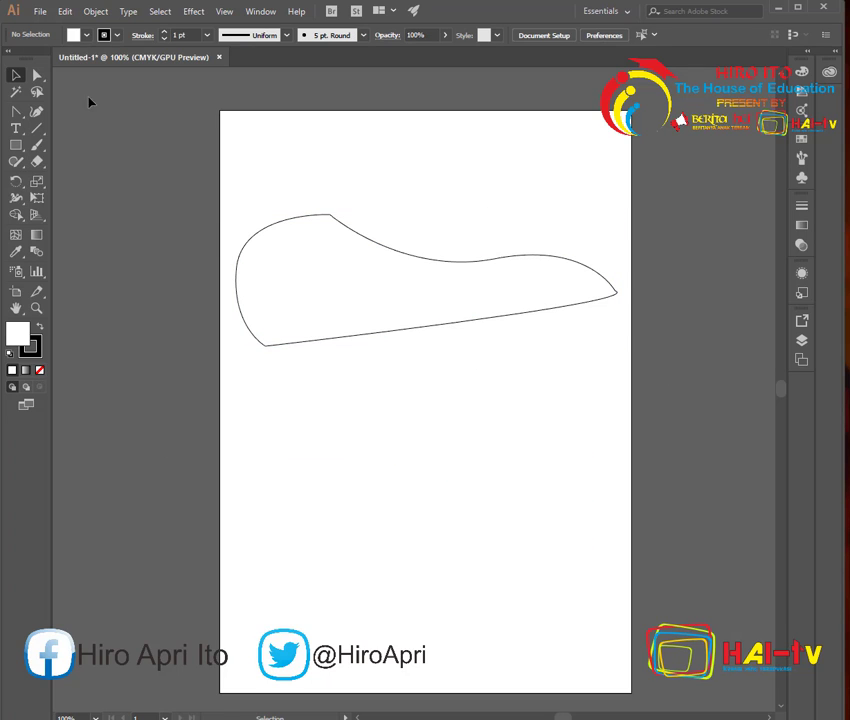
drag(16, 111, 53, 115)
click(16, 112)
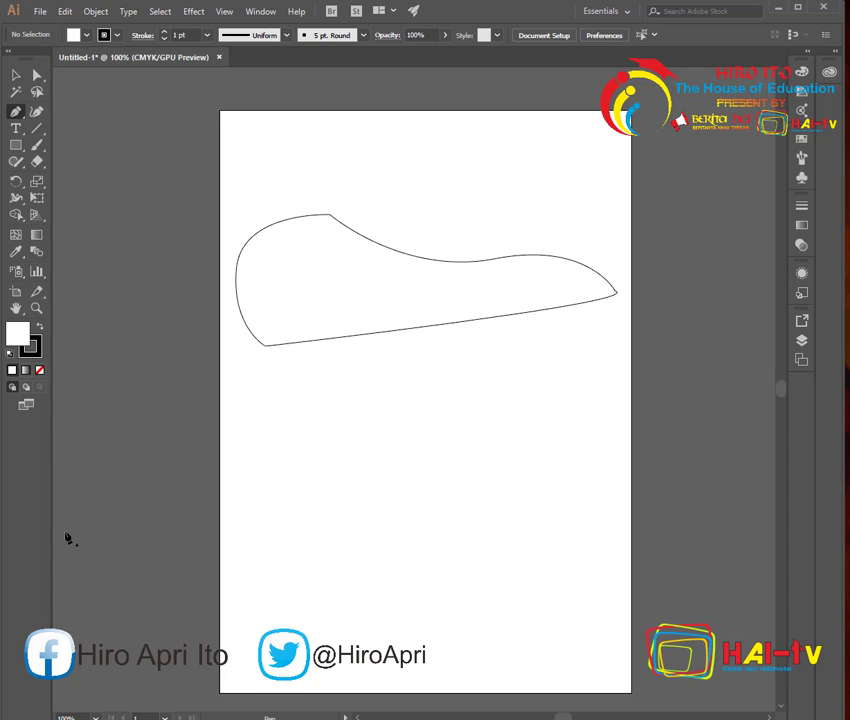
Create a 100 by 100 pt square with the Rectangle tool, below the curved shape
click(20, 150)
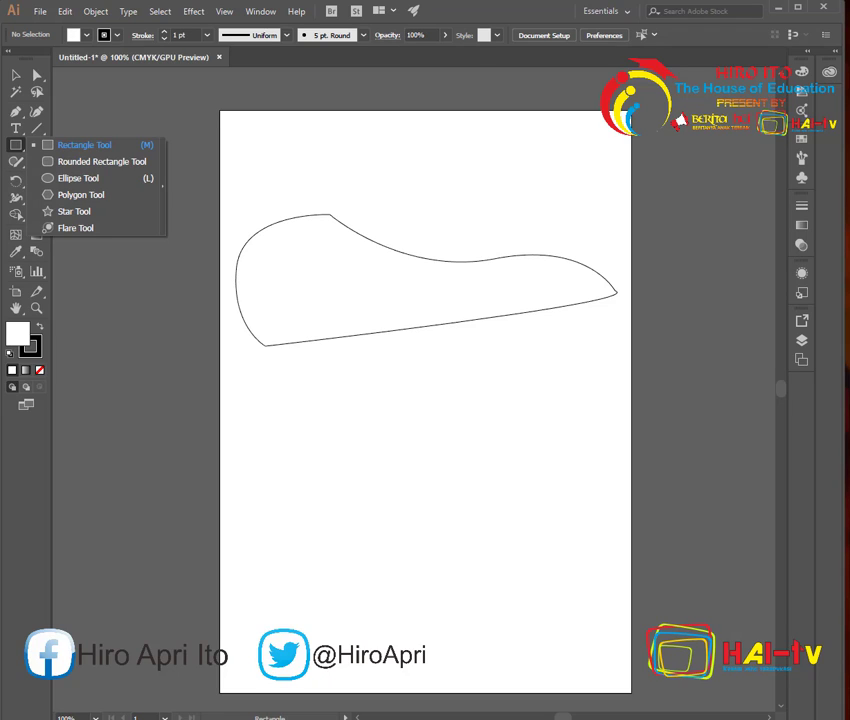
click(82, 145)
click(316, 413)
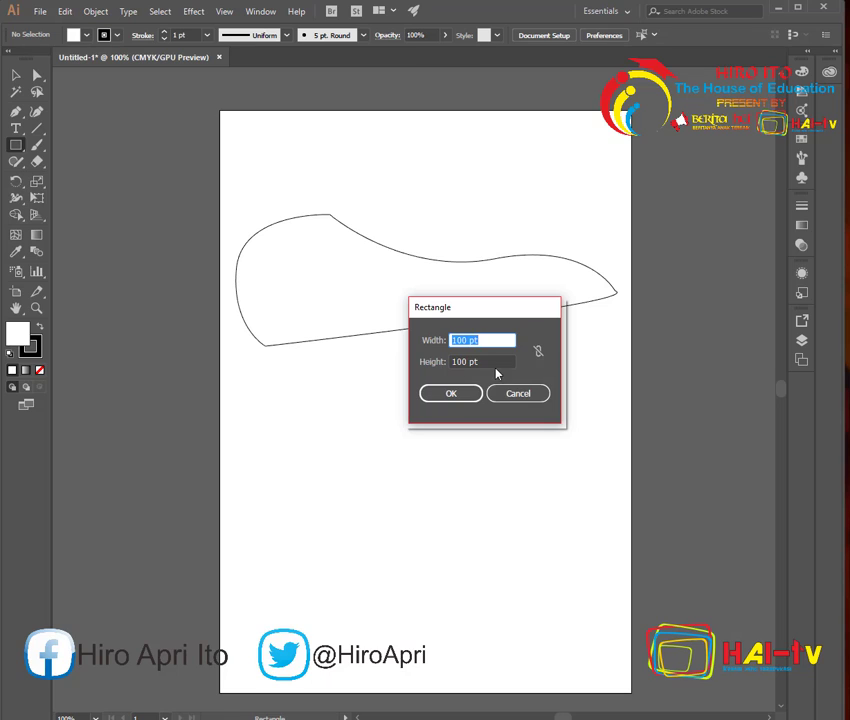
click(457, 394)
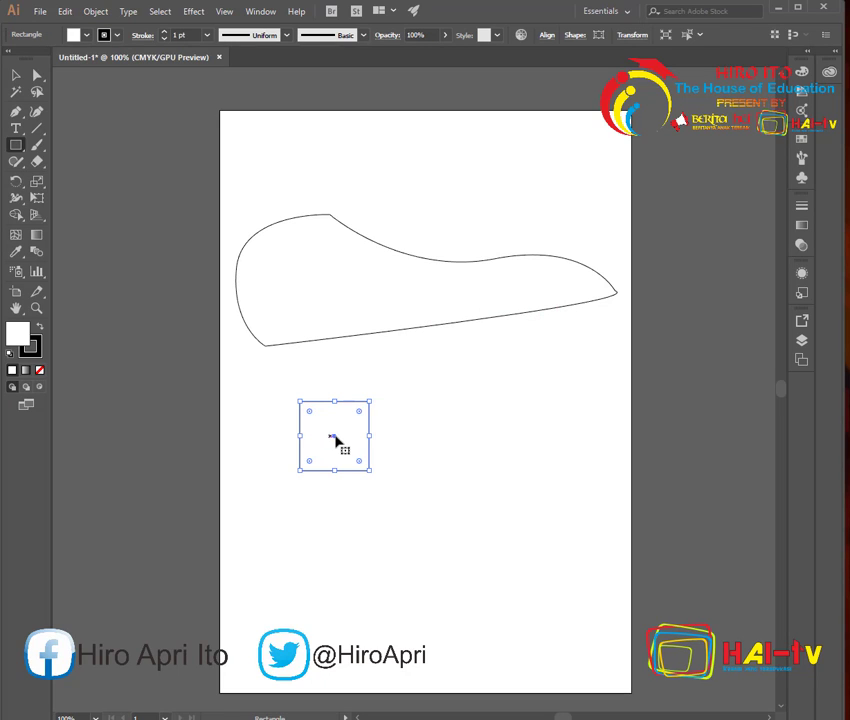
Create a 100 by 100 pt rounded rectangle with a 12 pt corner radius, to the right of the square
click(17, 150)
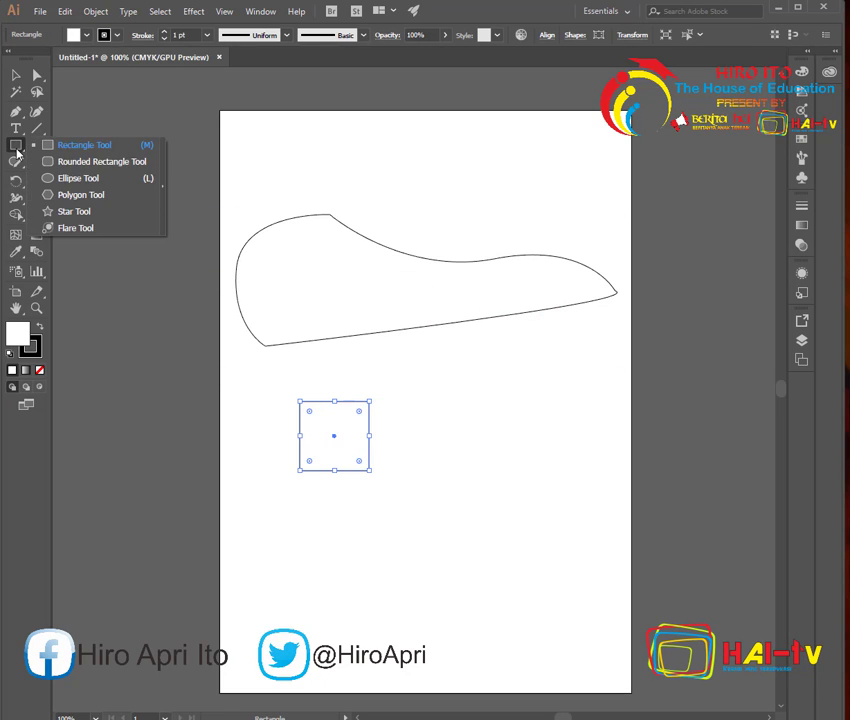
click(60, 162)
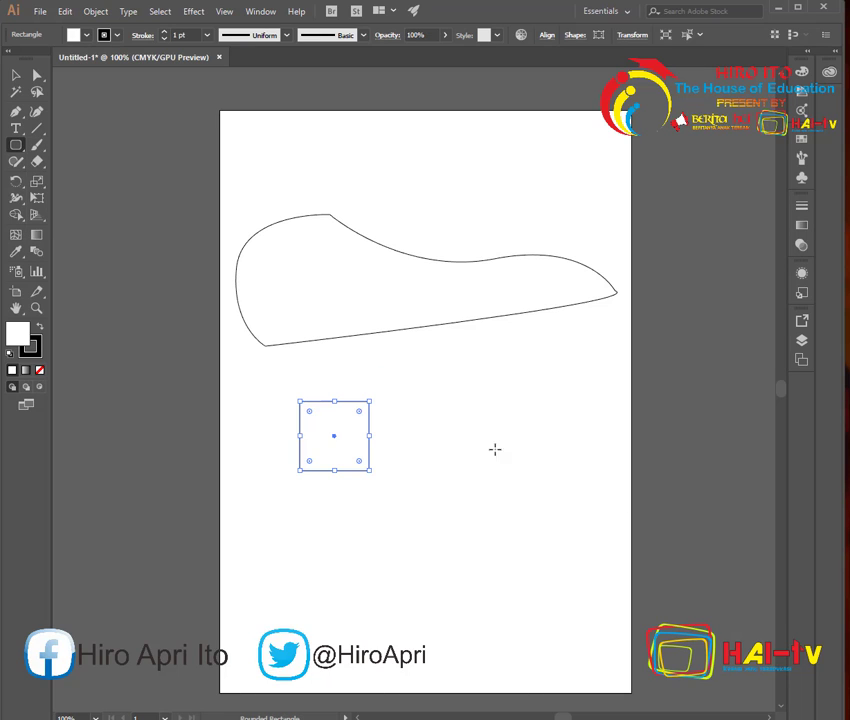
click(442, 412)
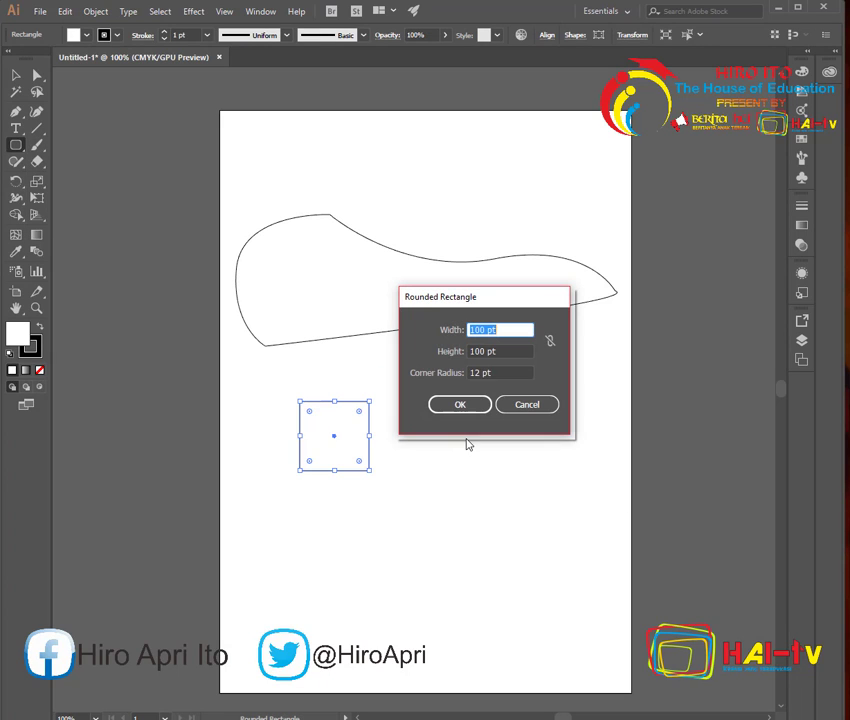
click(477, 372)
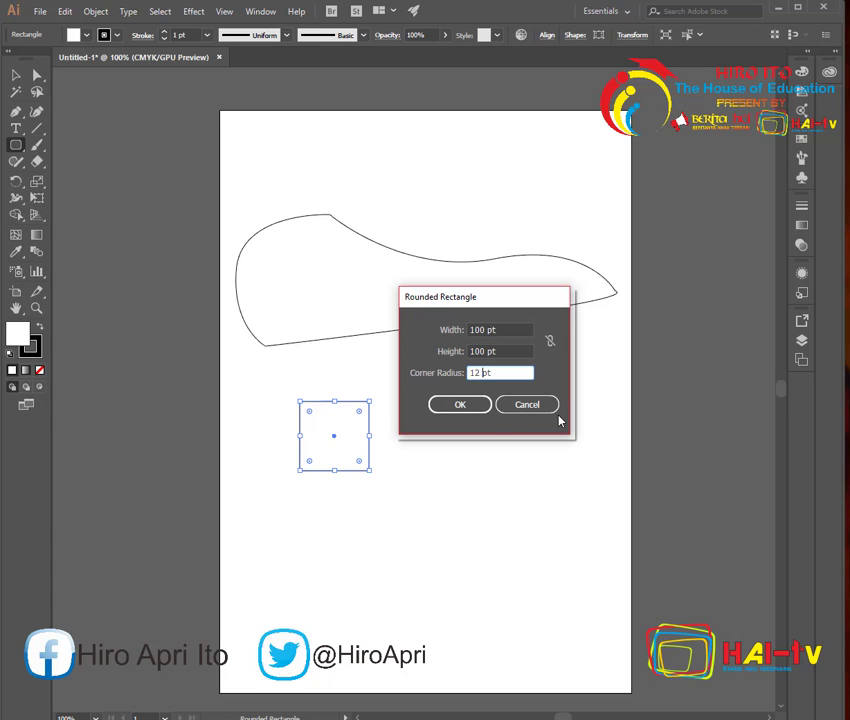
click(455, 400)
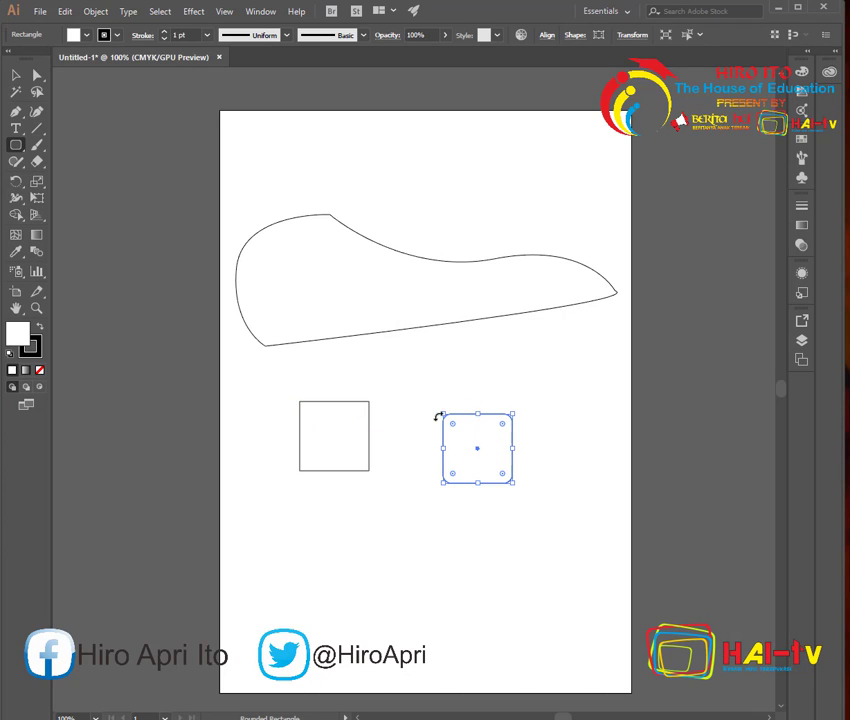
Create a 100 by 100 pt circle with the Ellipse tool, above the curved shape
click(18, 146)
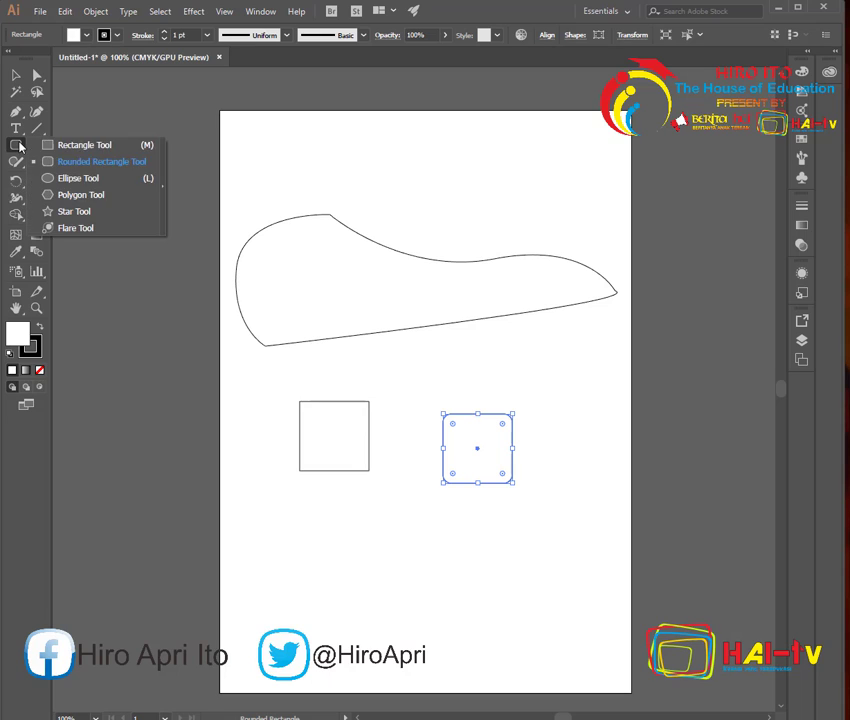
click(72, 179)
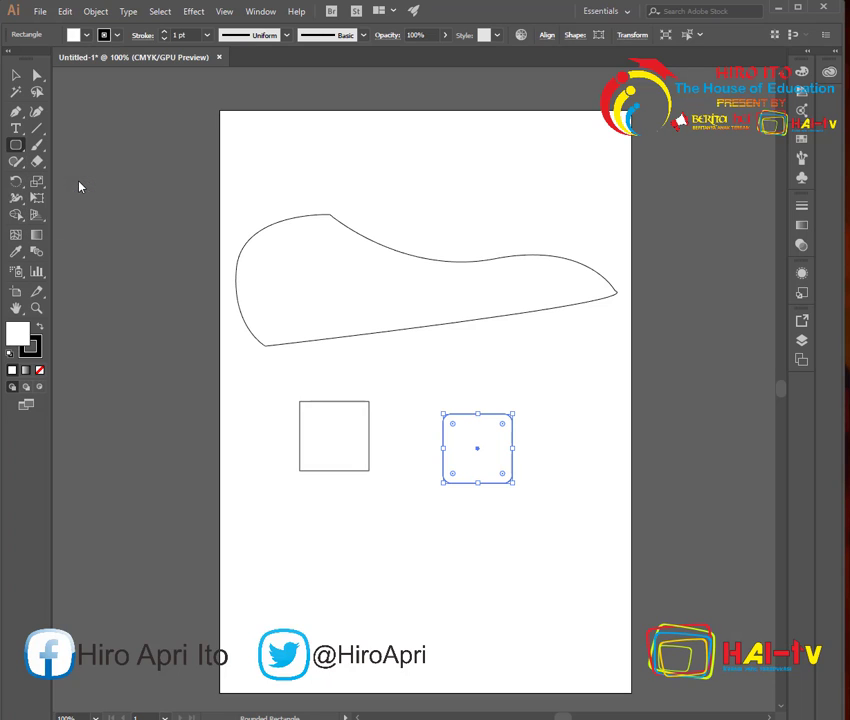
click(421, 174)
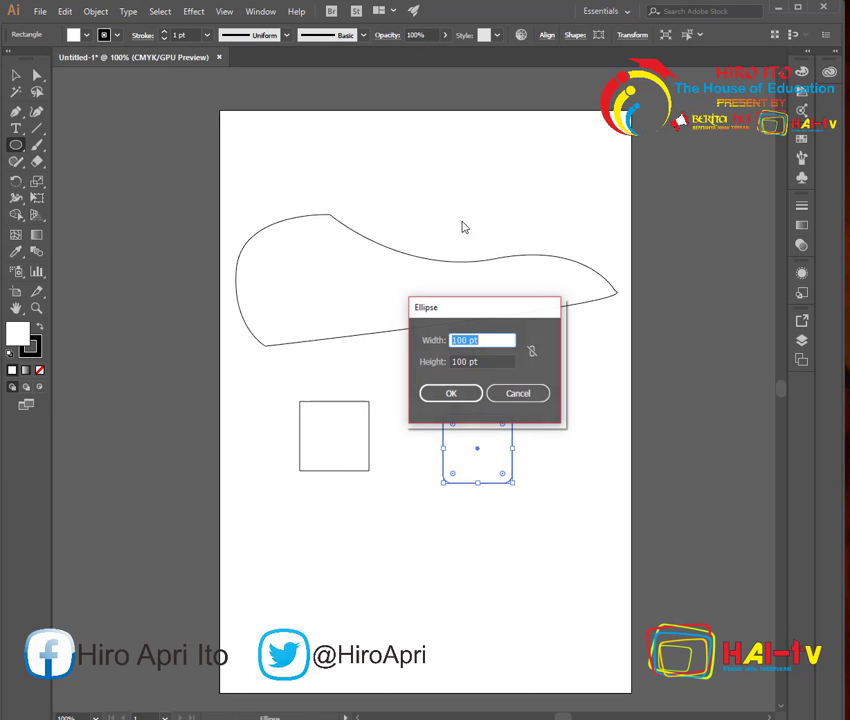
click(455, 393)
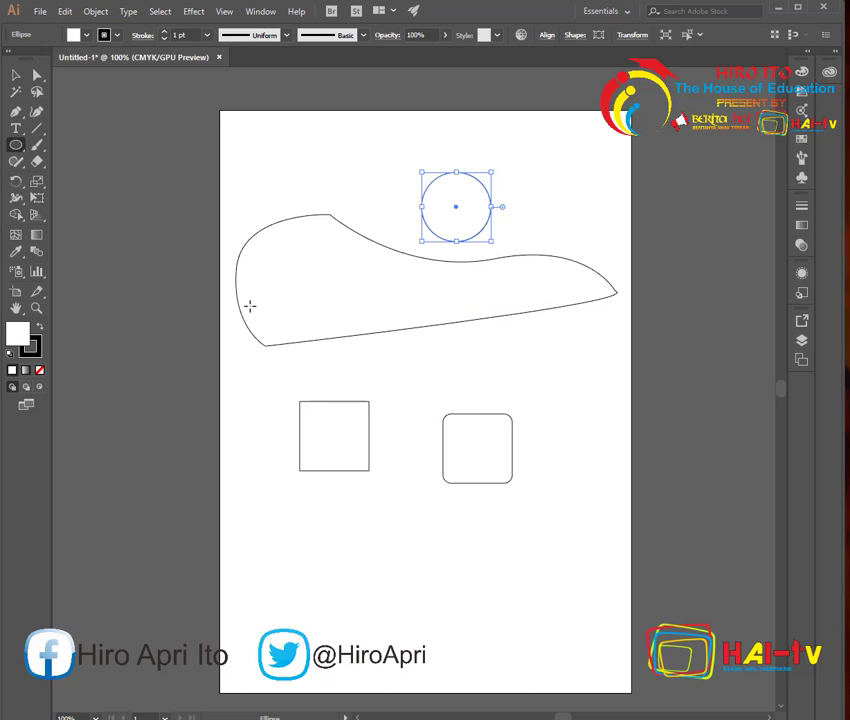
Draw a wide freehand ellipse and place it between the curved shape and the two squares
drag(17, 152, 62, 177)
drag(397, 362, 497, 412)
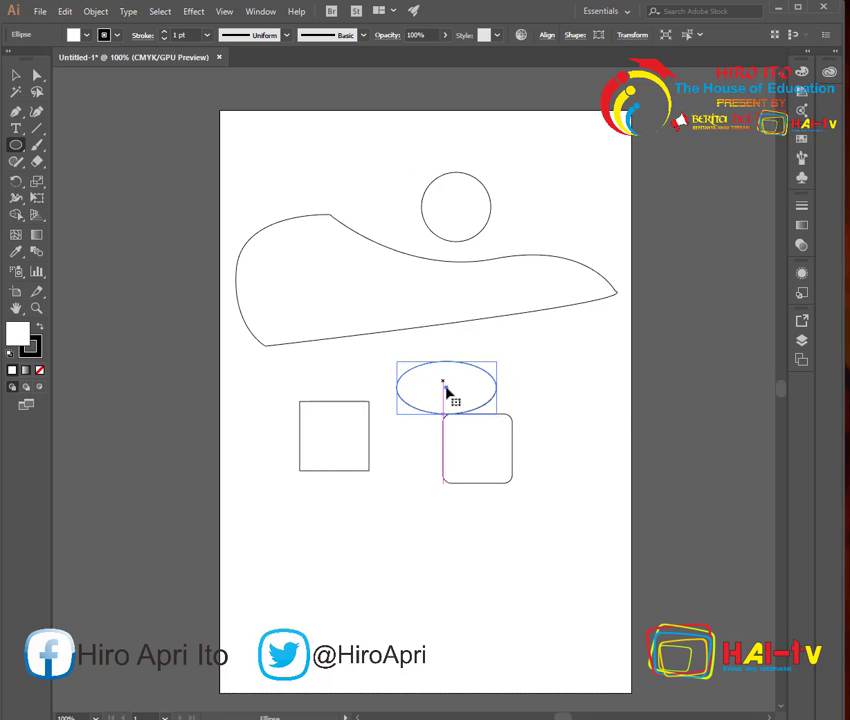
drag(446, 391, 421, 378)
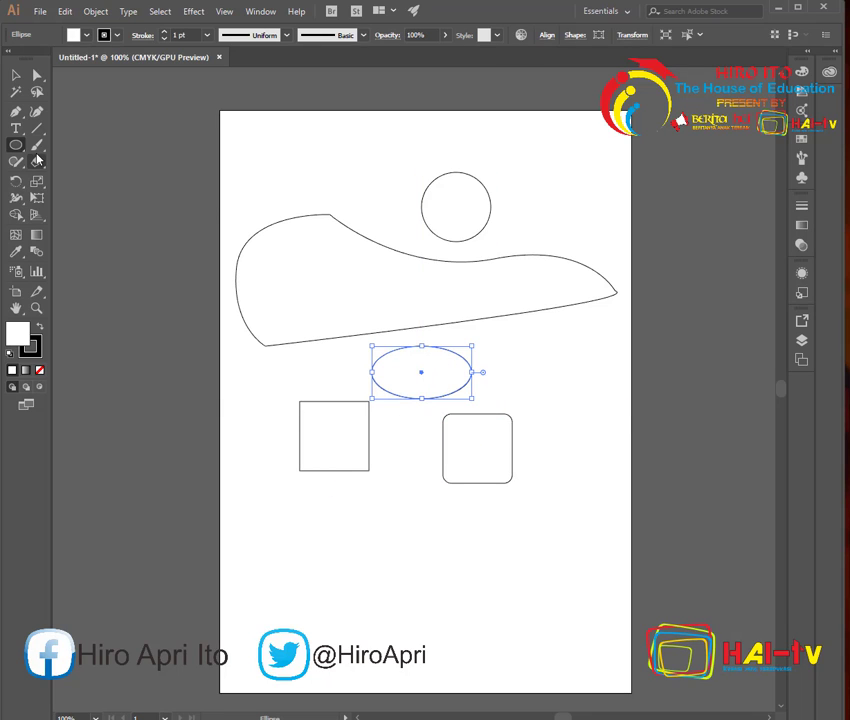
Create a six-sided polygon with a 50 pt radius below the square
click(16, 144)
click(100, 195)
click(371, 547)
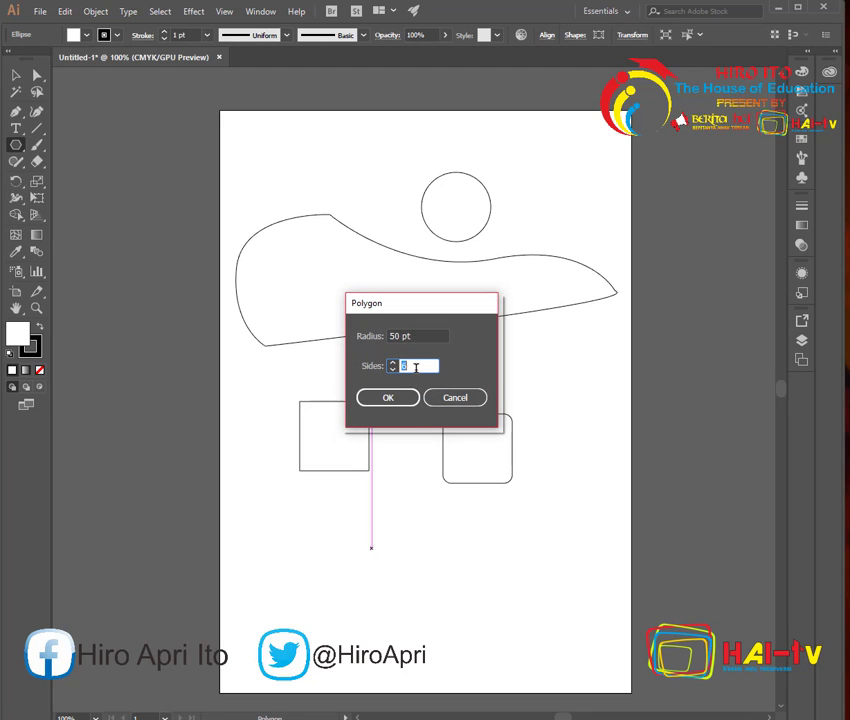
click(395, 397)
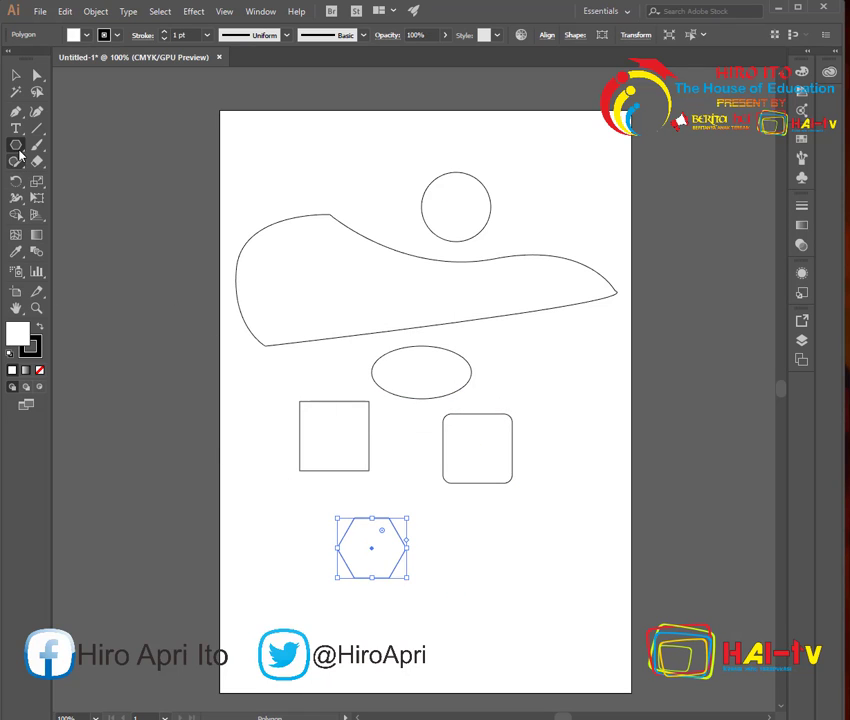
Create a five-pointed star with radii of 25 pt and 50 pt to the right of the wide ellipse
drag(19, 151, 93, 219)
click(527, 371)
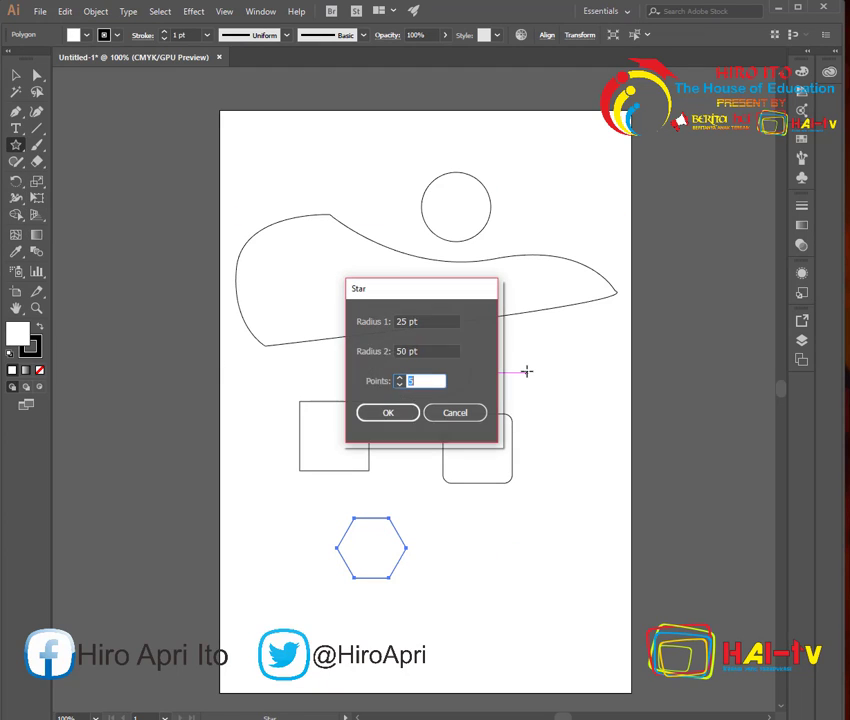
click(398, 416)
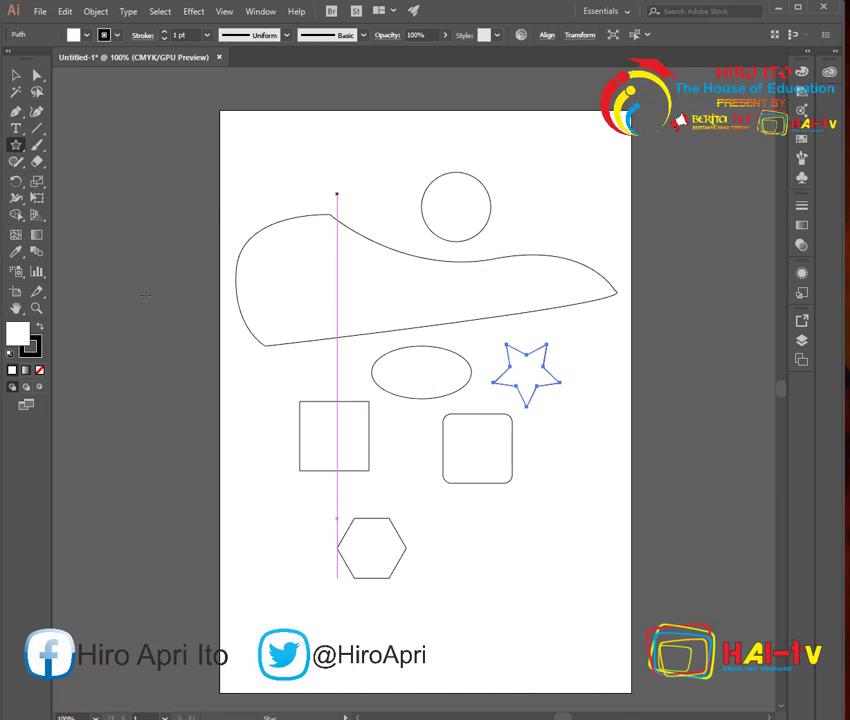
Create a flare on the square with 100 pt diameter, 15 rays and 10 rings, and draw a larger one about 1557 pt wide over it
click(15, 150)
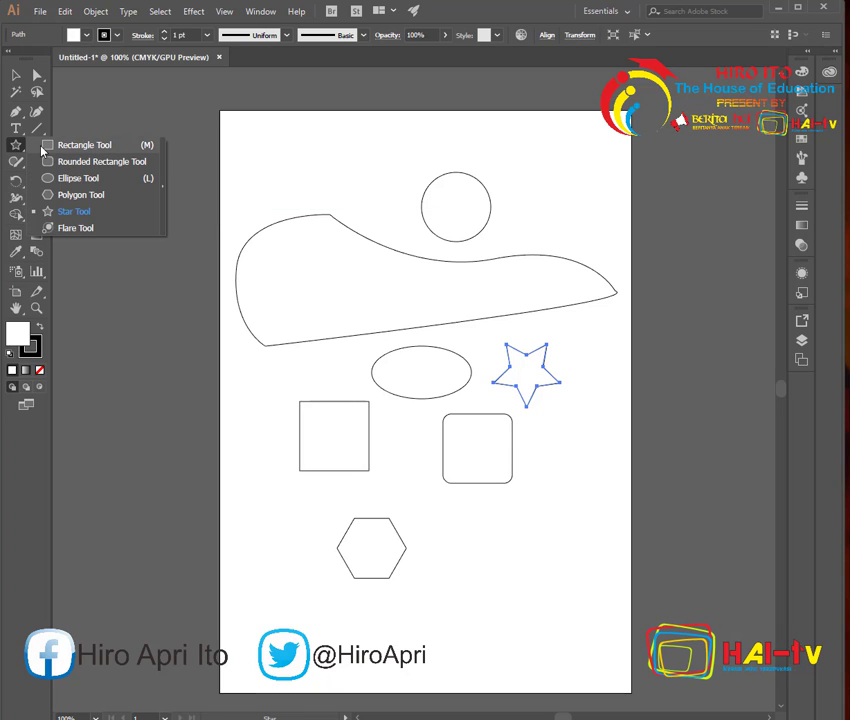
click(72, 228)
key(ctrl+shift+a)
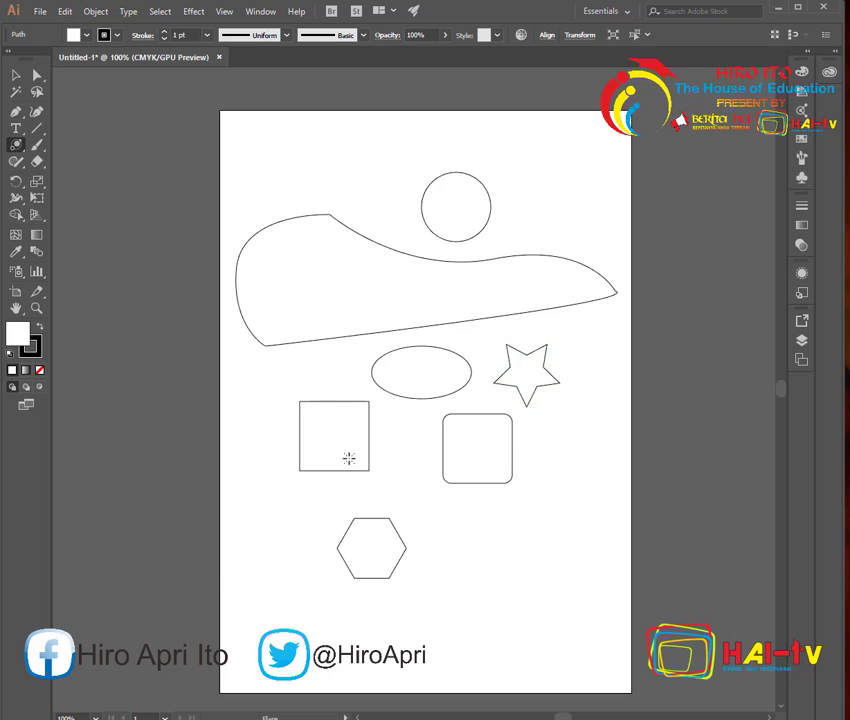
click(348, 458)
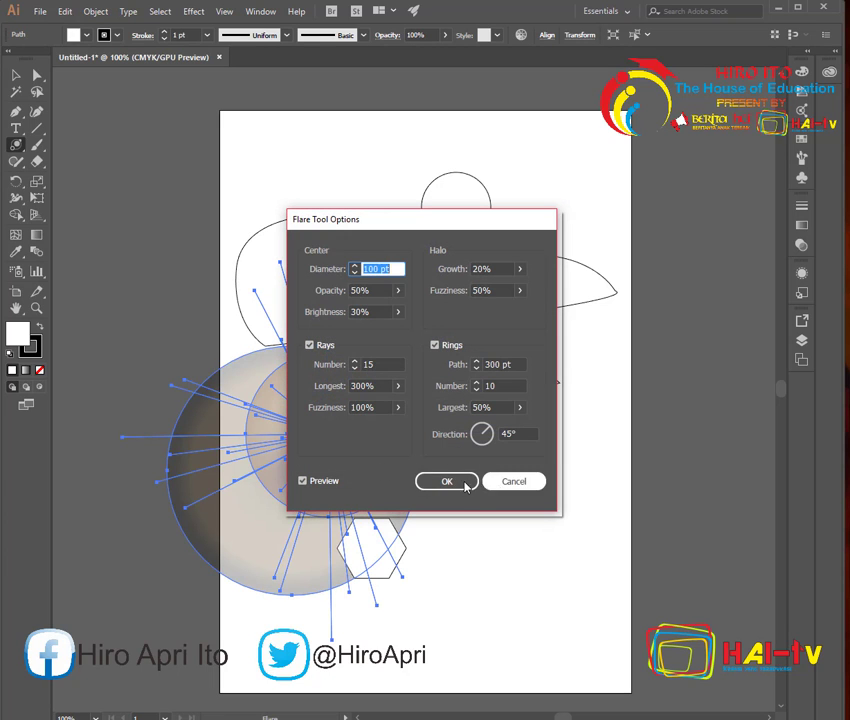
click(447, 481)
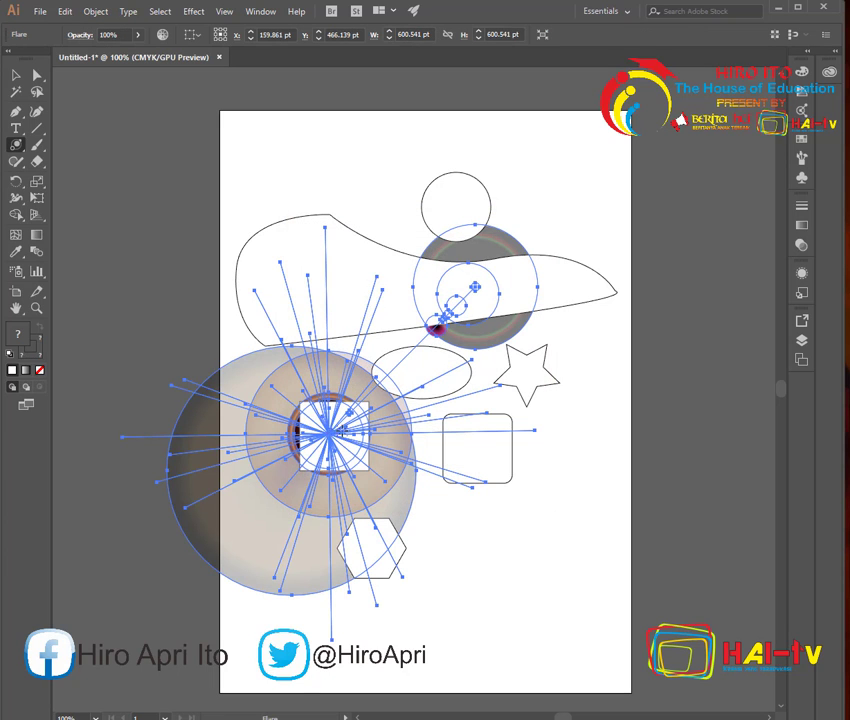
drag(330, 430, 447, 387)
click(16, 75)
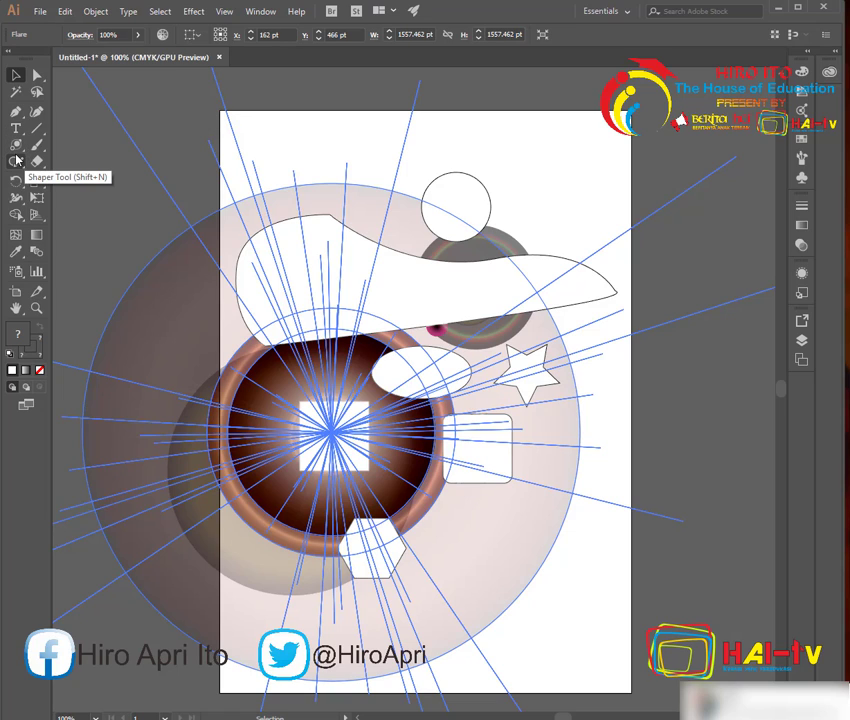
click(16, 161)
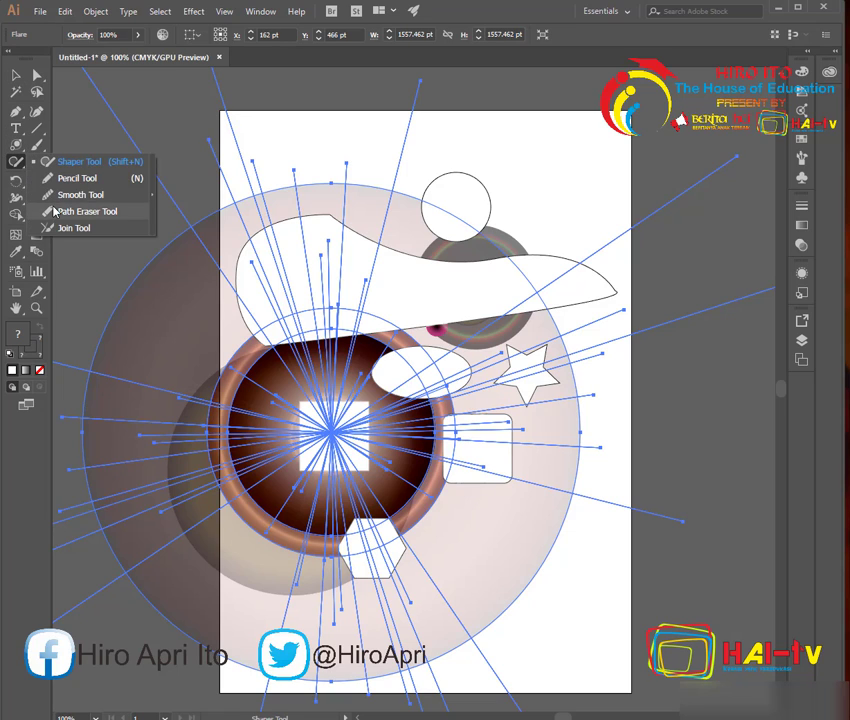
key(ctrl+shift+a)
click(16, 145)
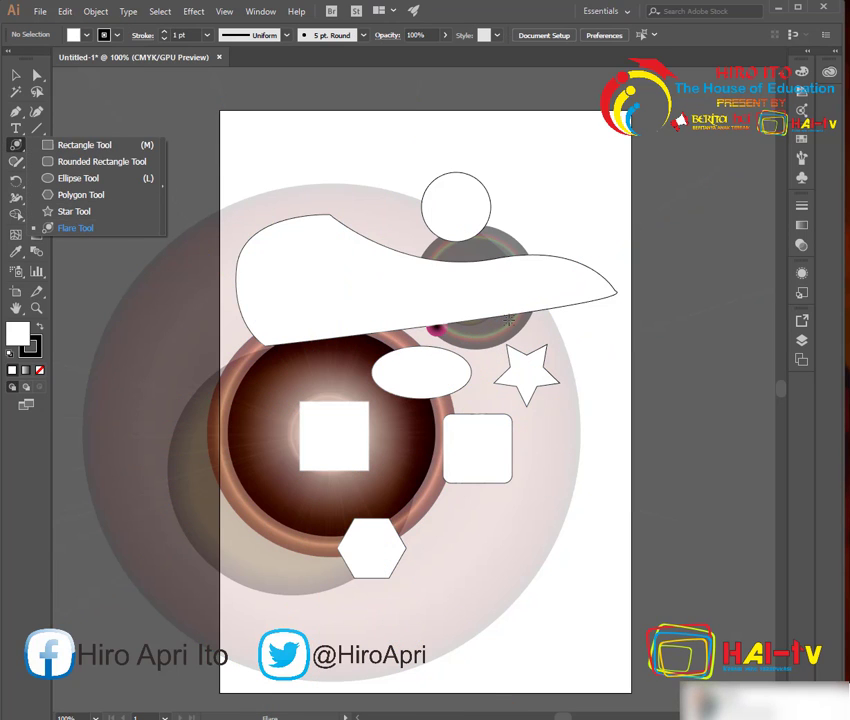
click(80, 228)
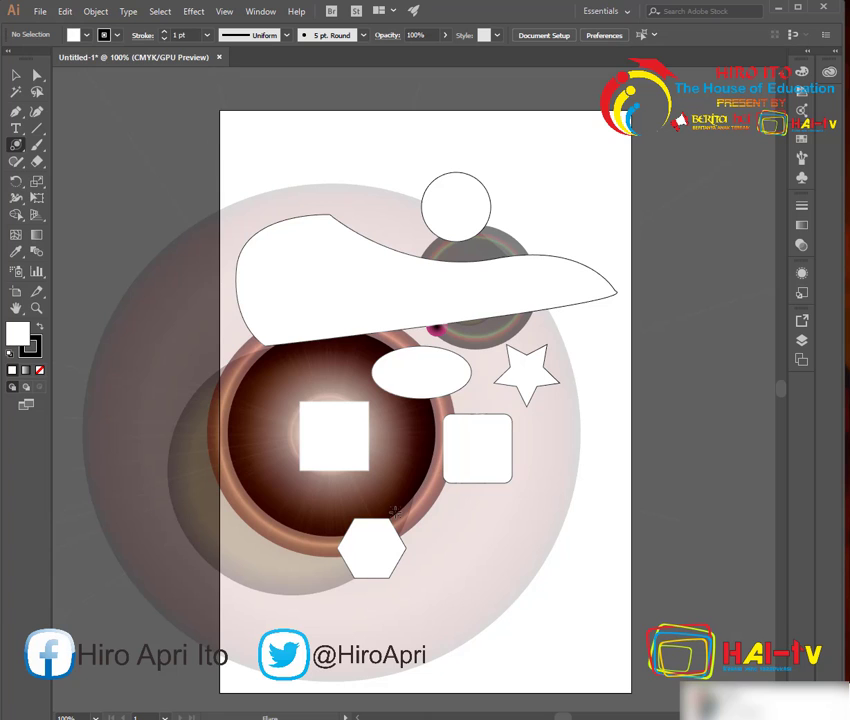
click(270, 375)
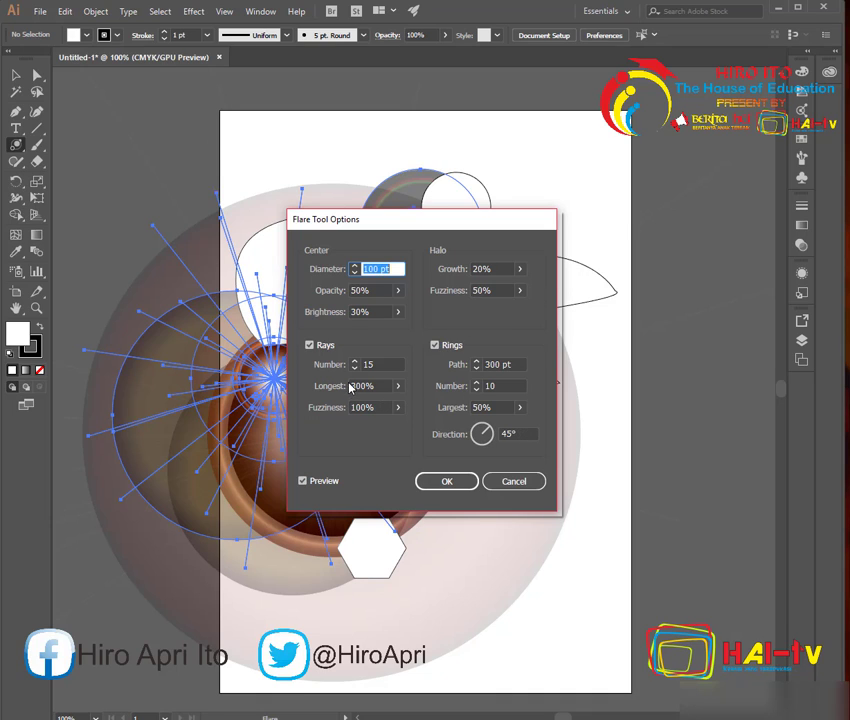
click(513, 483)
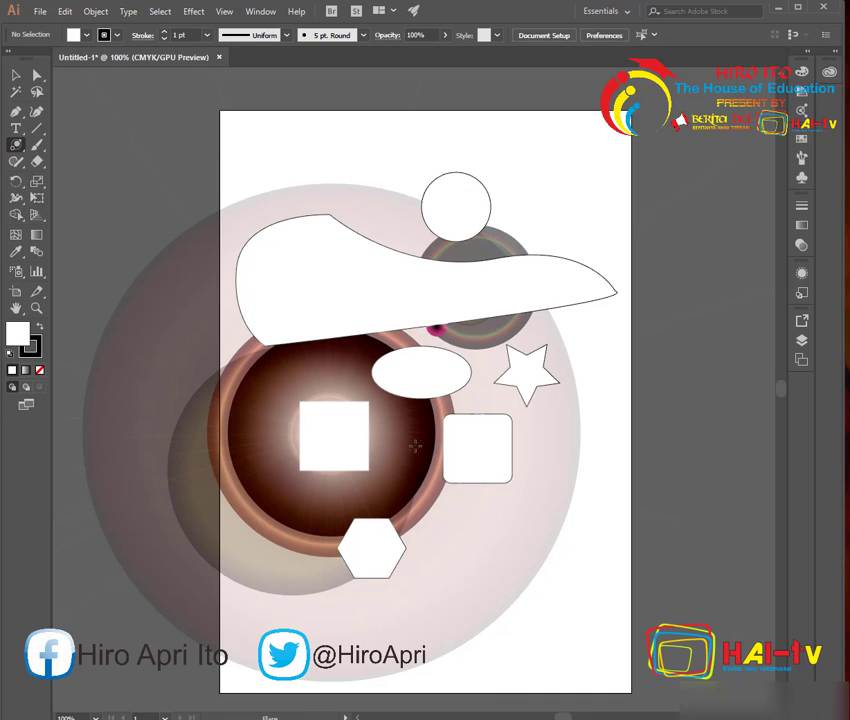
Draw a short horizontal line near the page's upper edge and create a 100 pt line at 45° to its right
scroll(356, 347, down, 1)
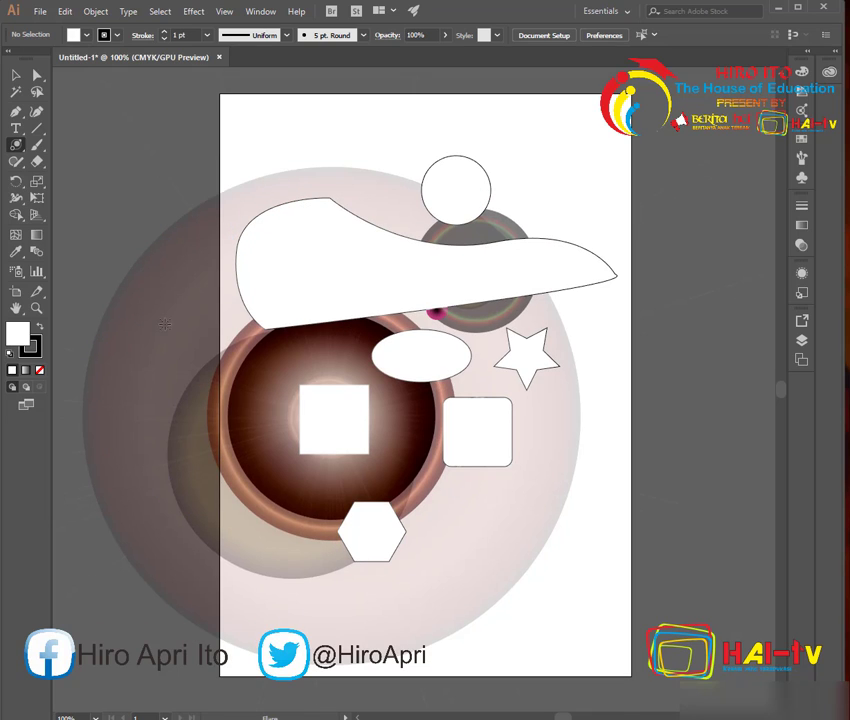
key(h)
drag(421, 353, 391, 362)
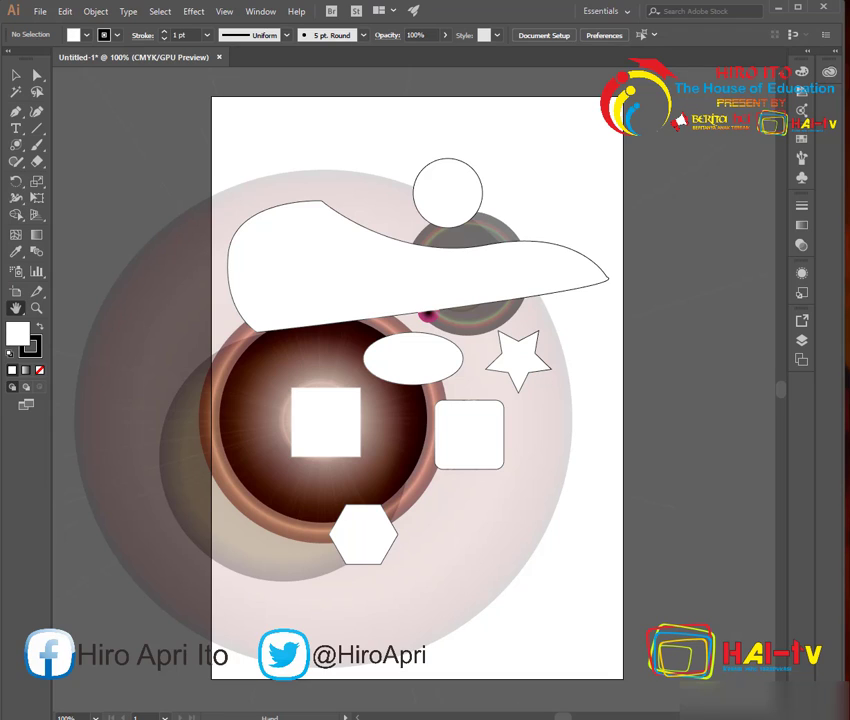
click(40, 131)
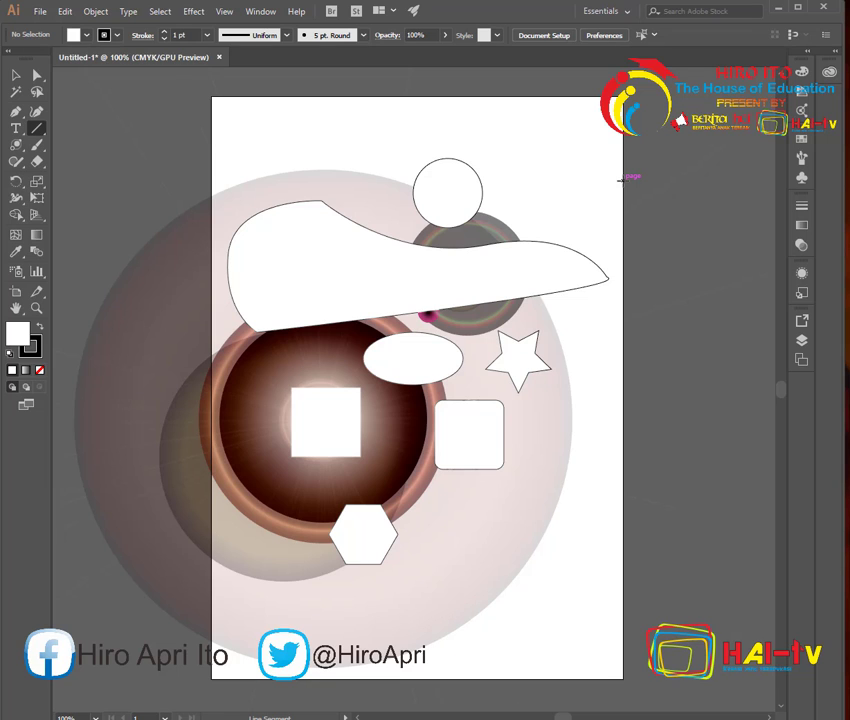
click(254, 129)
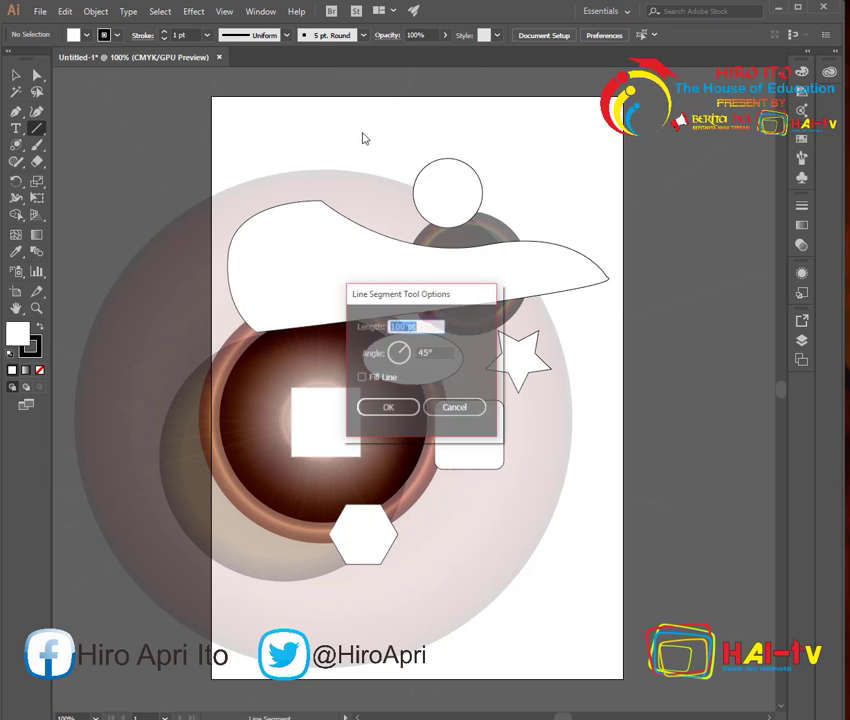
click(388, 408)
drag(254, 129, 345, 129)
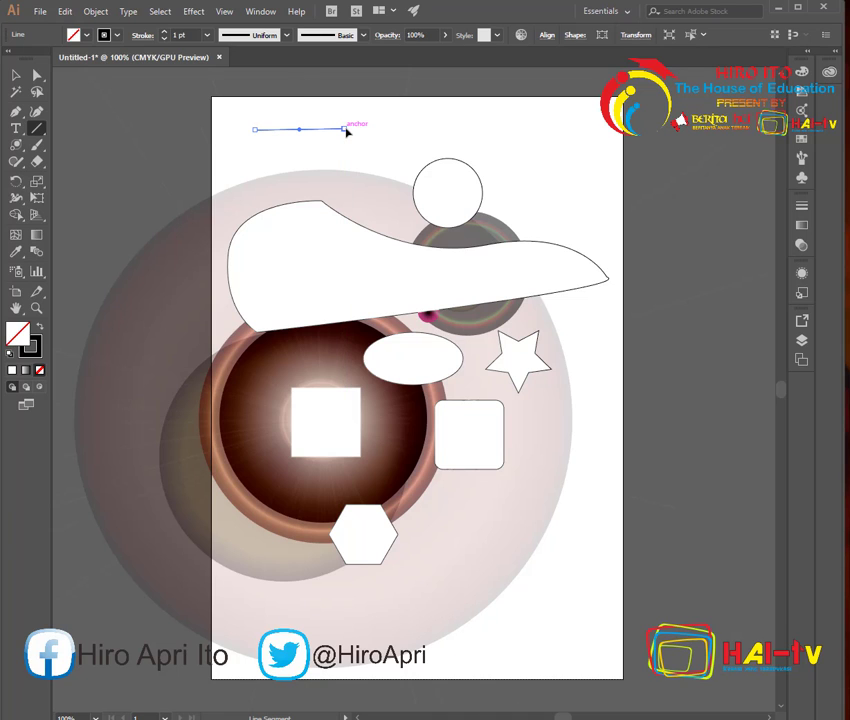
click(490, 128)
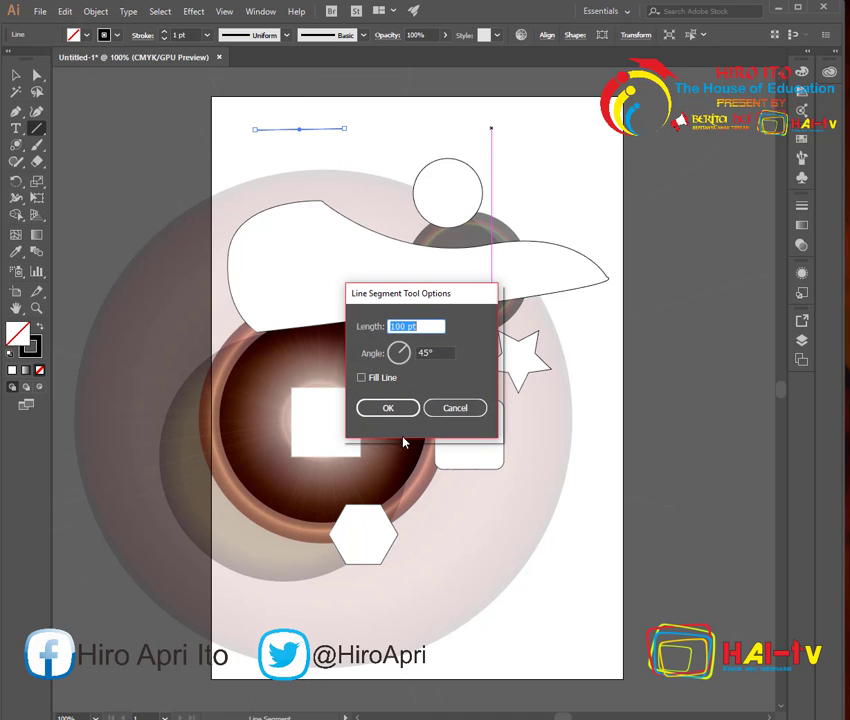
click(388, 407)
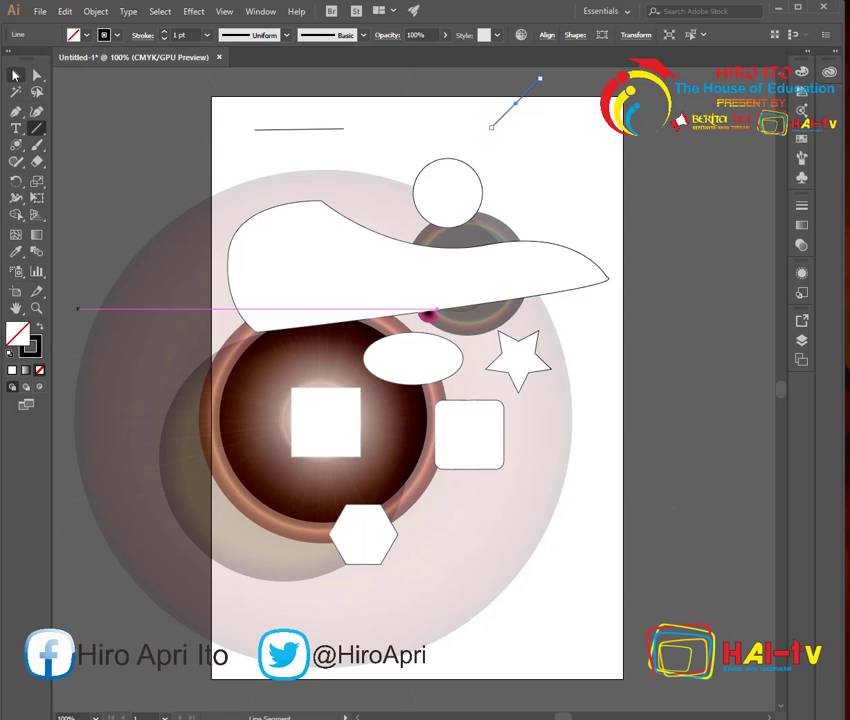
Replace the two lines with one longer horizontal line above the curved shape
click(16, 74)
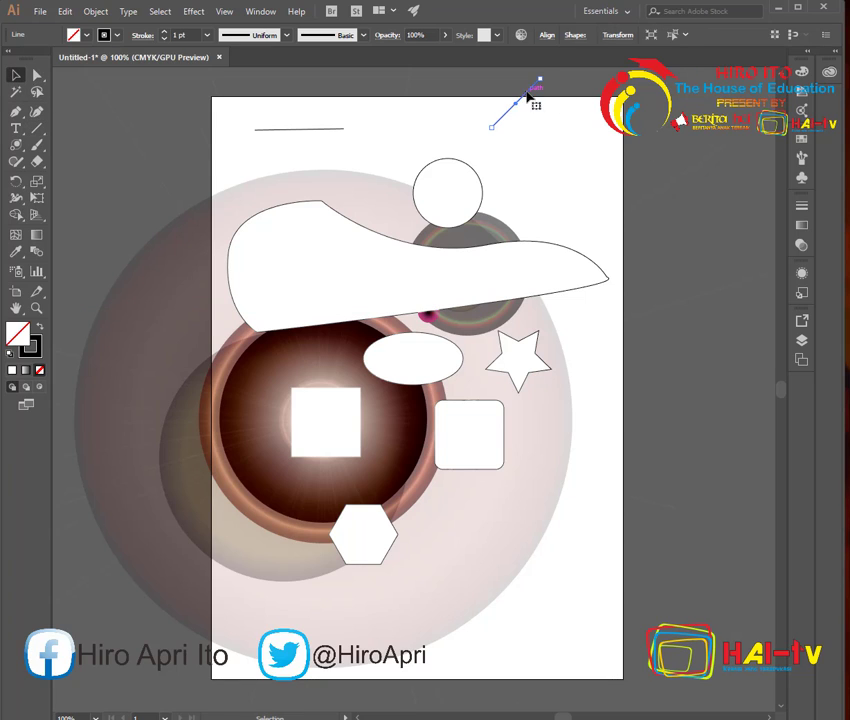
click(343, 131)
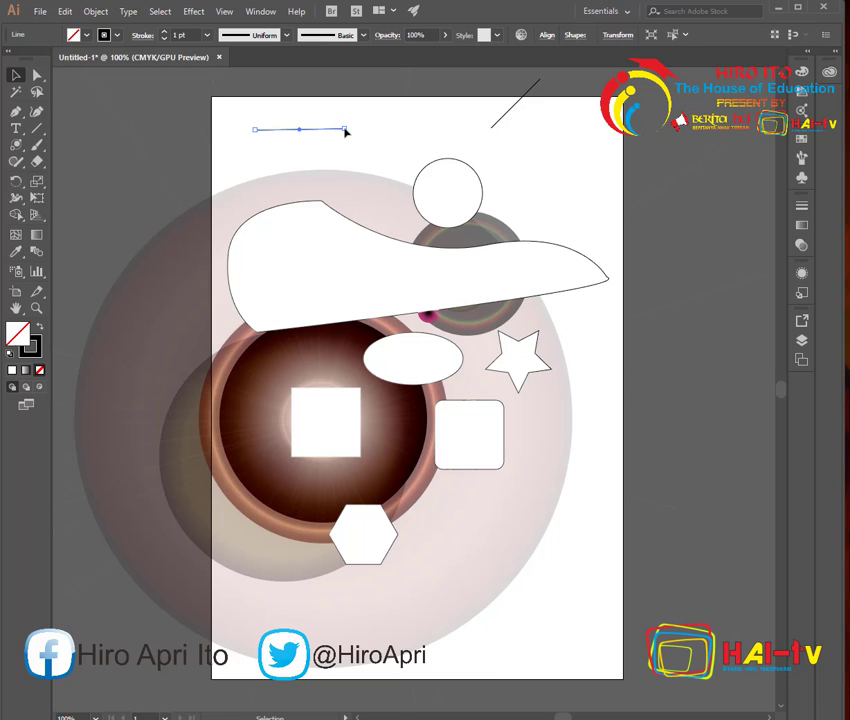
drag(343, 131, 345, 135)
click(470, 108)
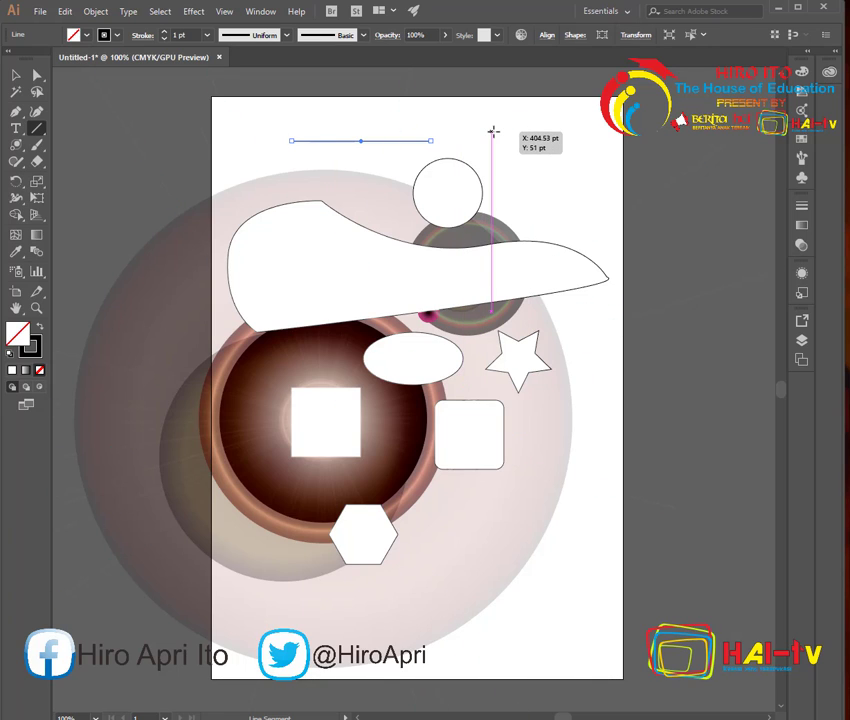
Draw a diagonal line about 236 pt long at about 44° beside the horizontal one, and create a second with the same length and angle
drag(493, 131, 609, 195)
click(572, 365)
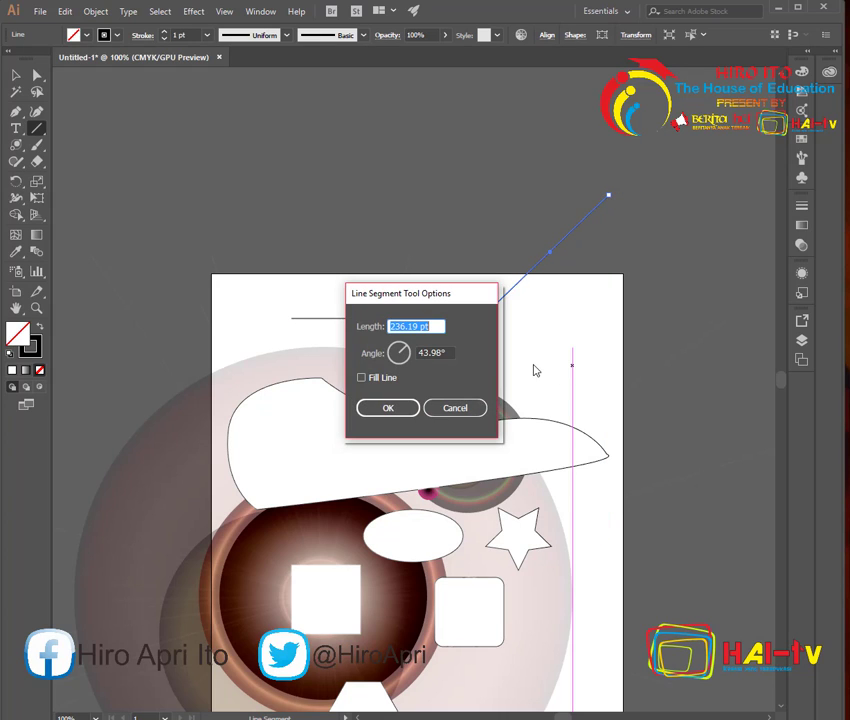
click(402, 409)
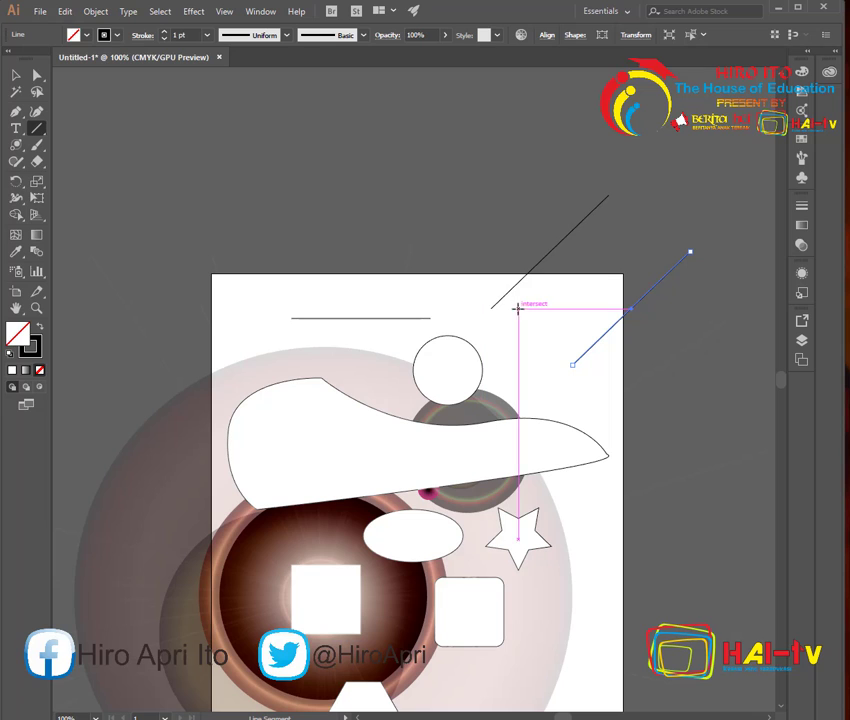
scroll(531, 339, down, 1)
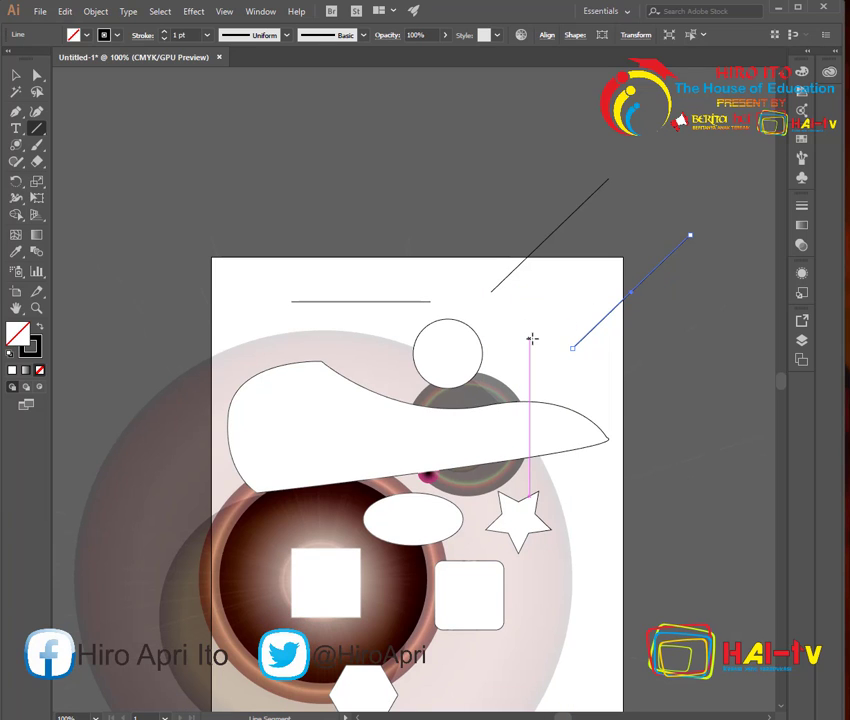
scroll(531, 339, down, 5)
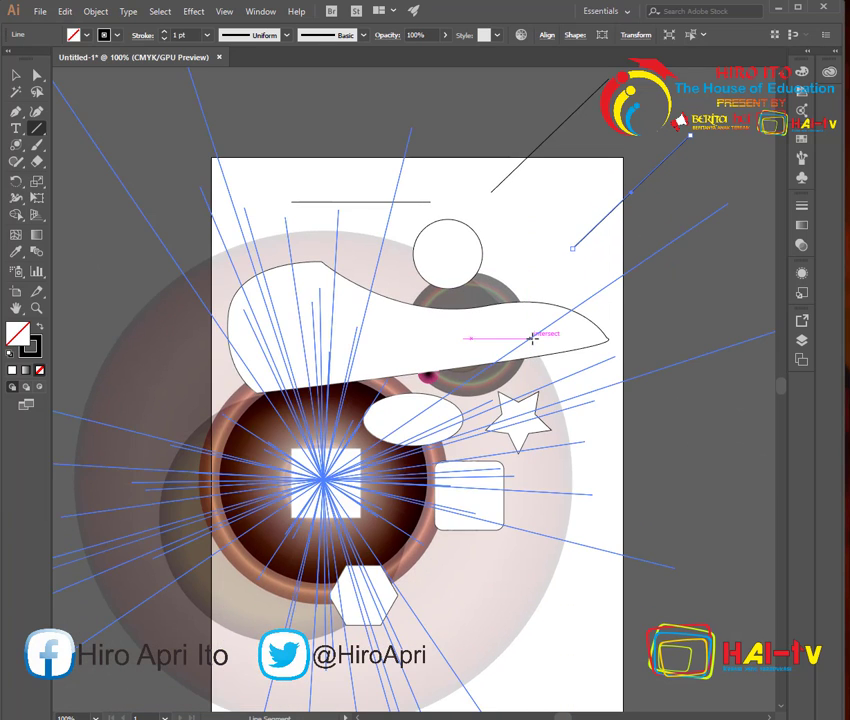
key(ctrl+z)
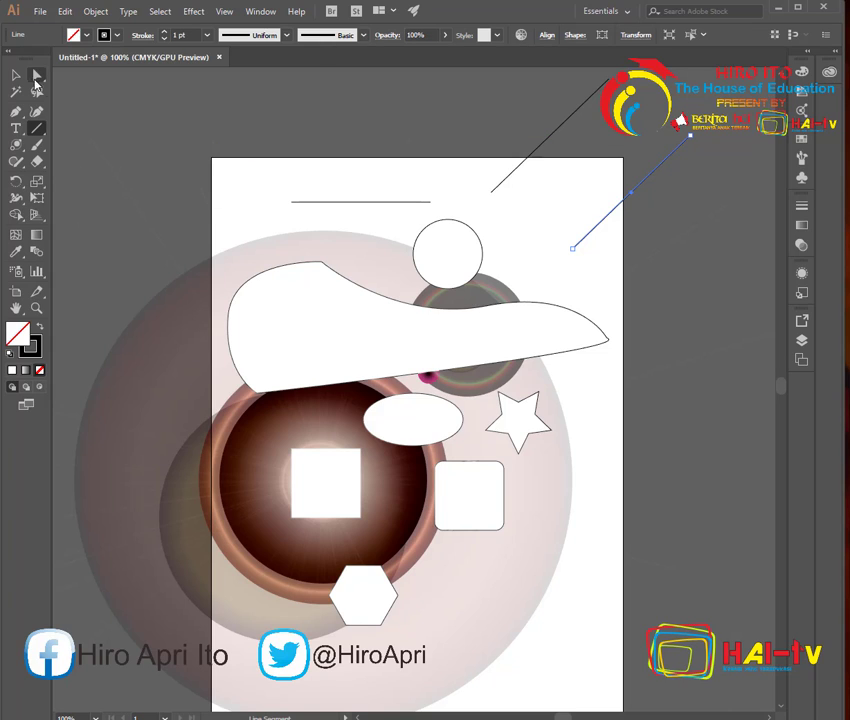
Isolate the upper diagonal line, view its fill swatches, and leave isolation mode
click(15, 76)
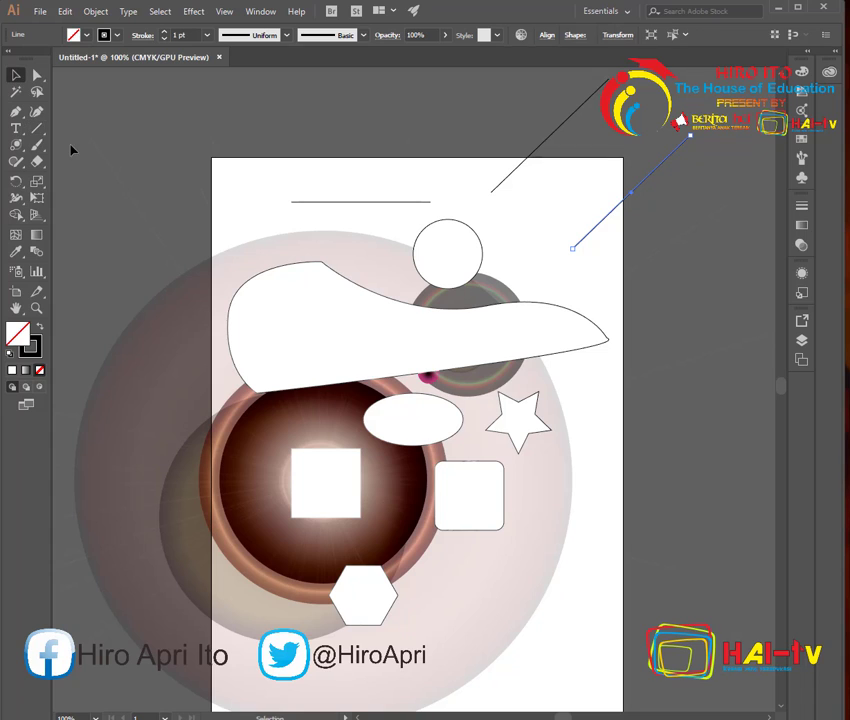
double_click(535, 157)
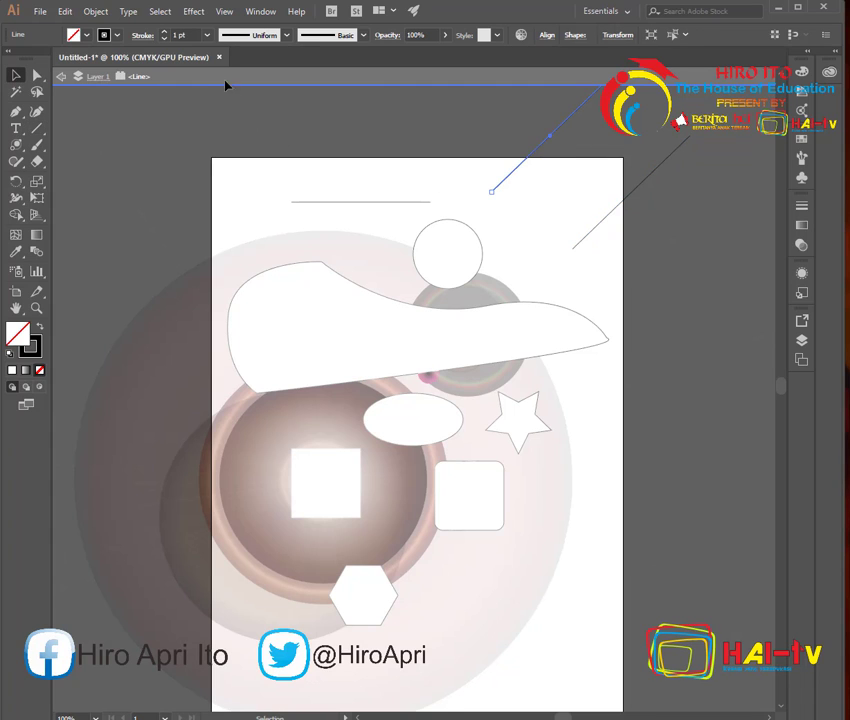
click(86, 34)
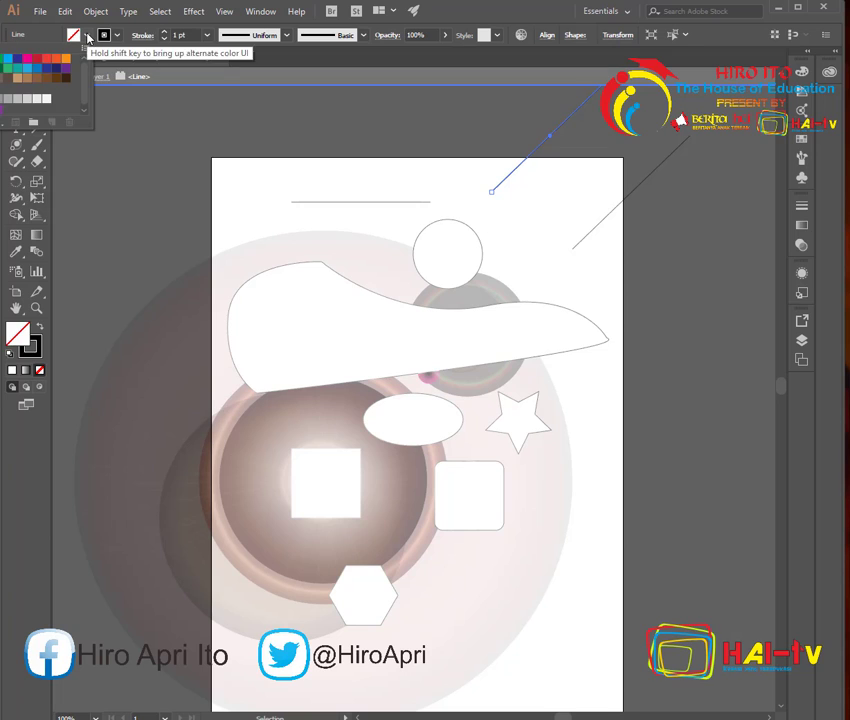
click(264, 190)
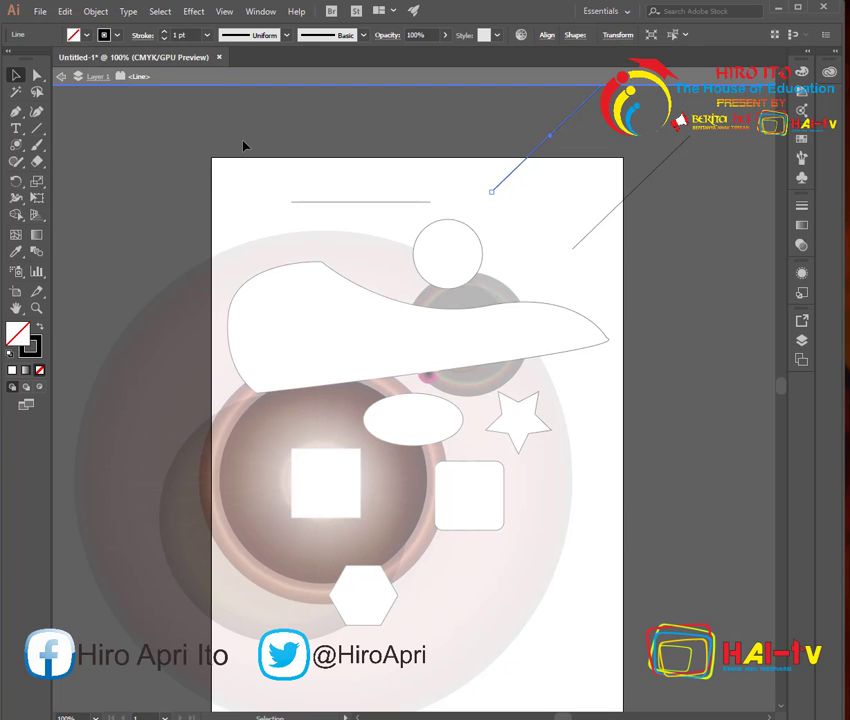
click(243, 146)
double_click(243, 146)
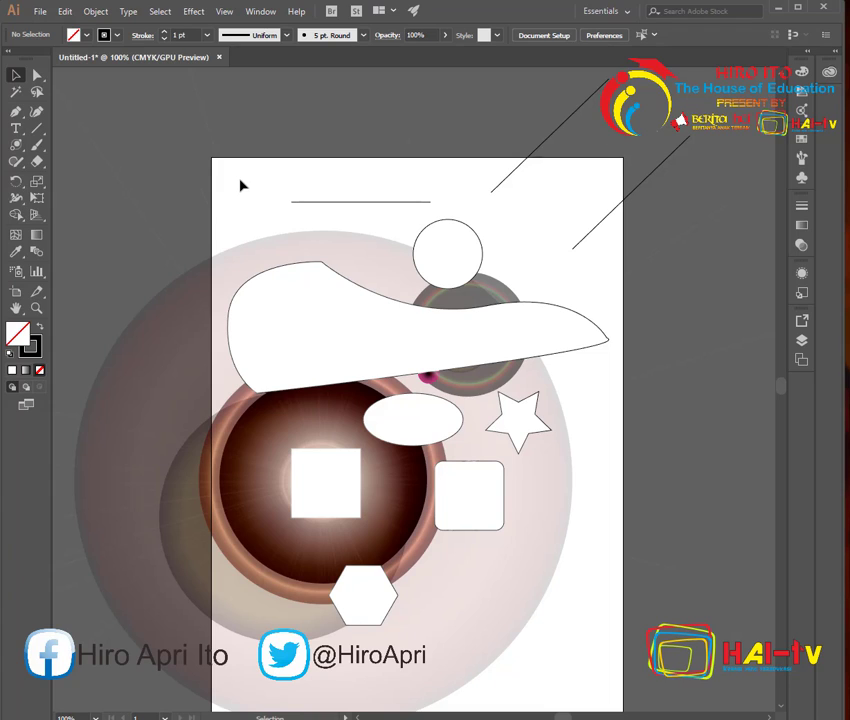
key(a)
key(v)
key(alt)
key(shift)
click(342, 202)
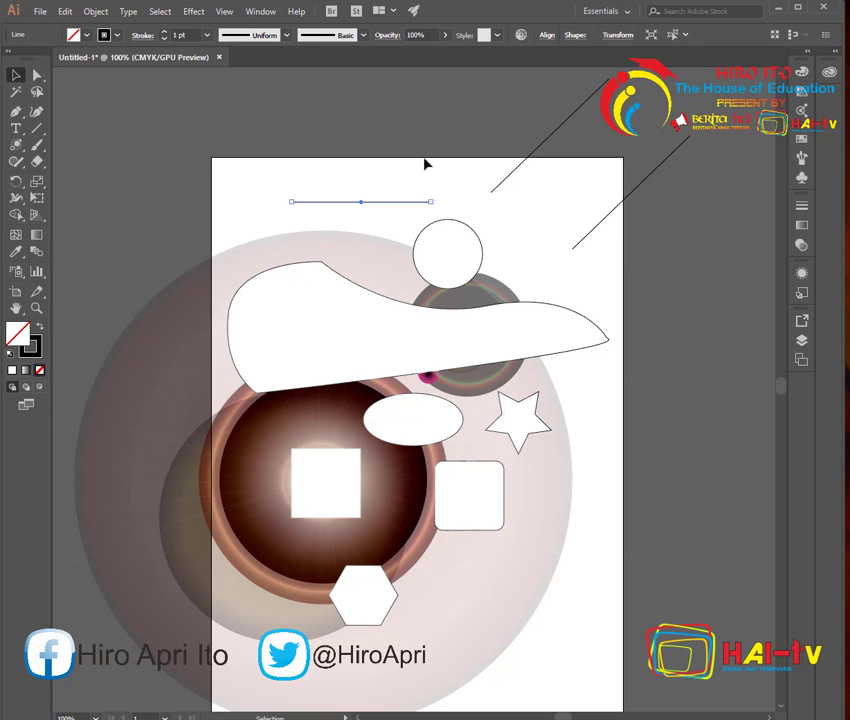
click(454, 163)
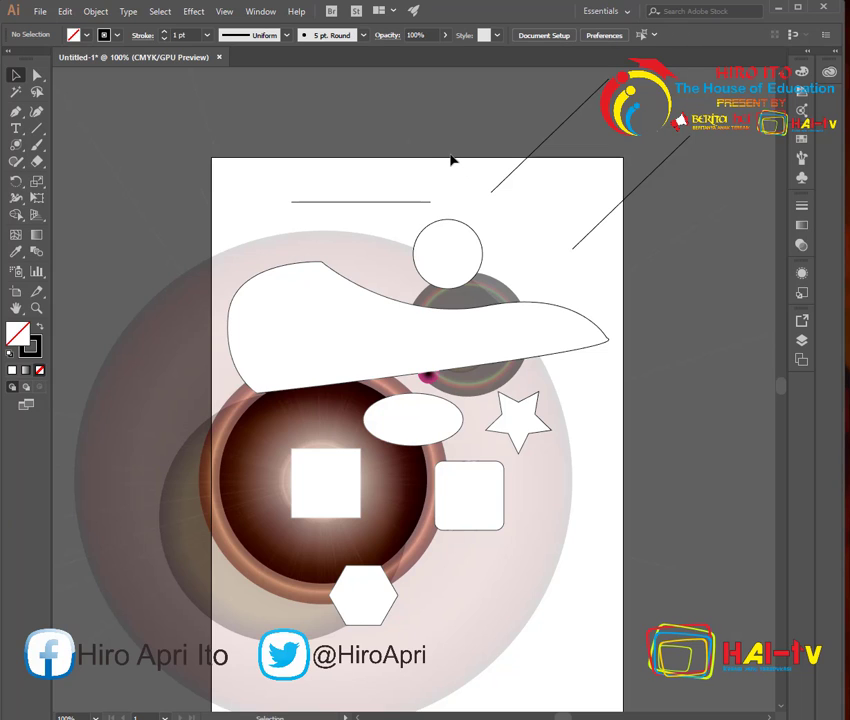
click(38, 130)
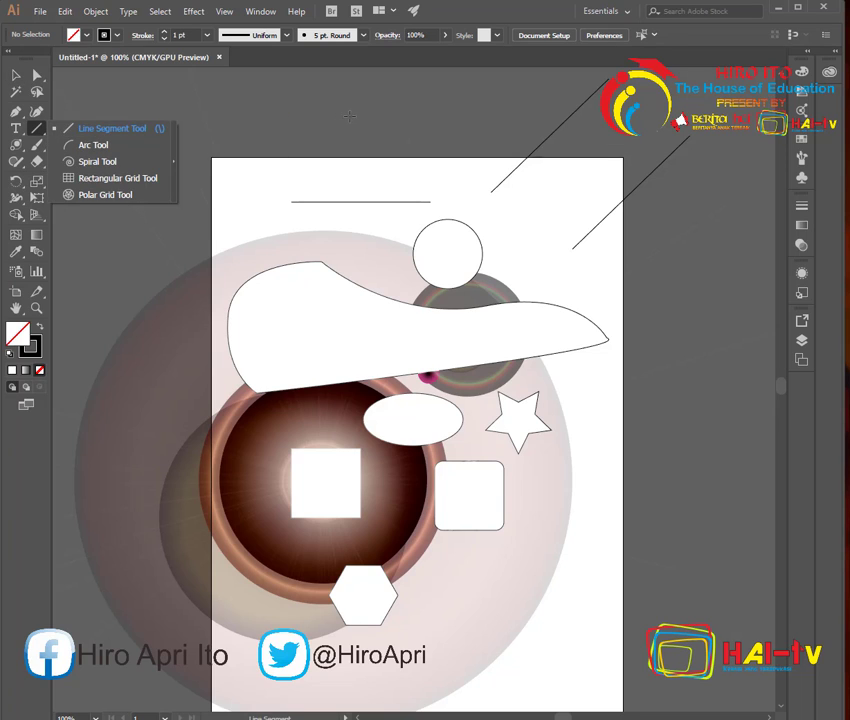
click(105, 128)
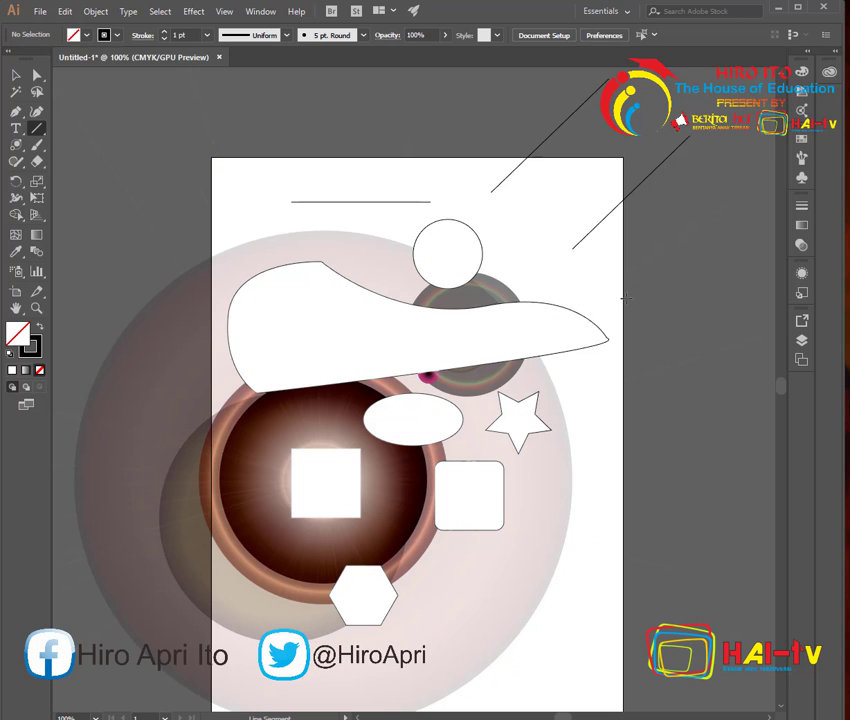
scroll(625, 297, down, 2)
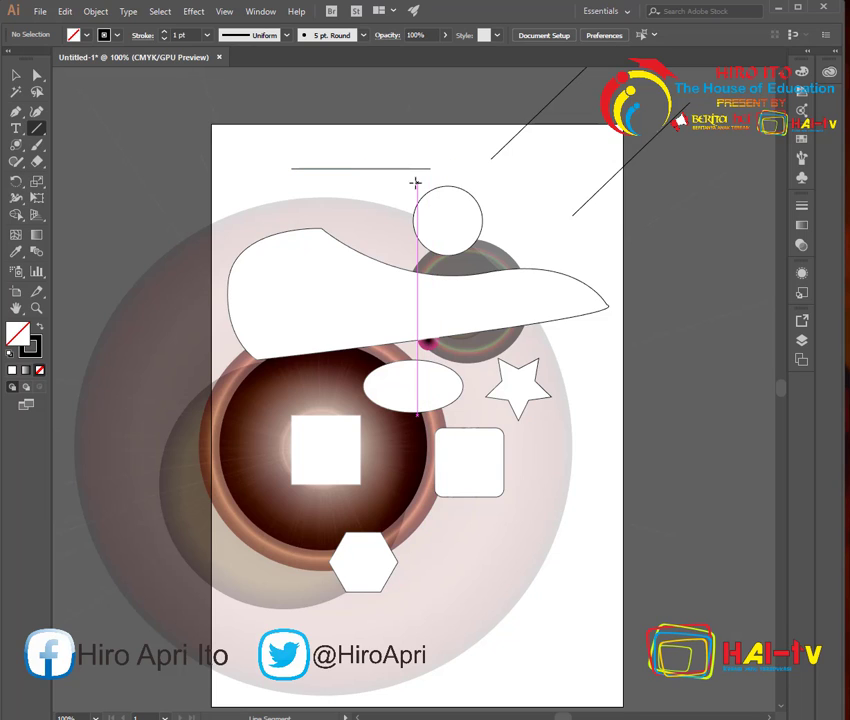
click(36, 134)
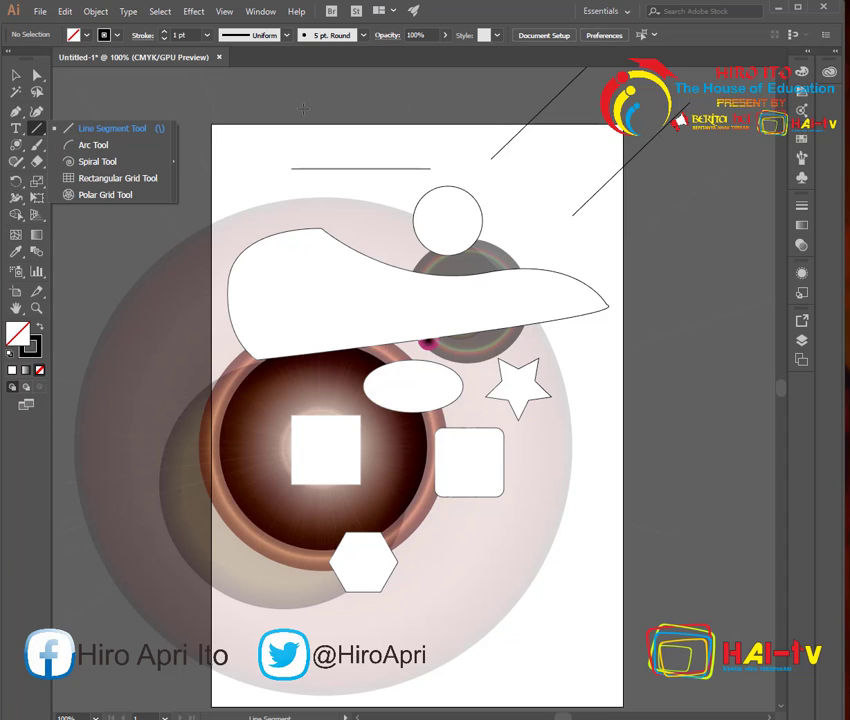
click(296, 13)
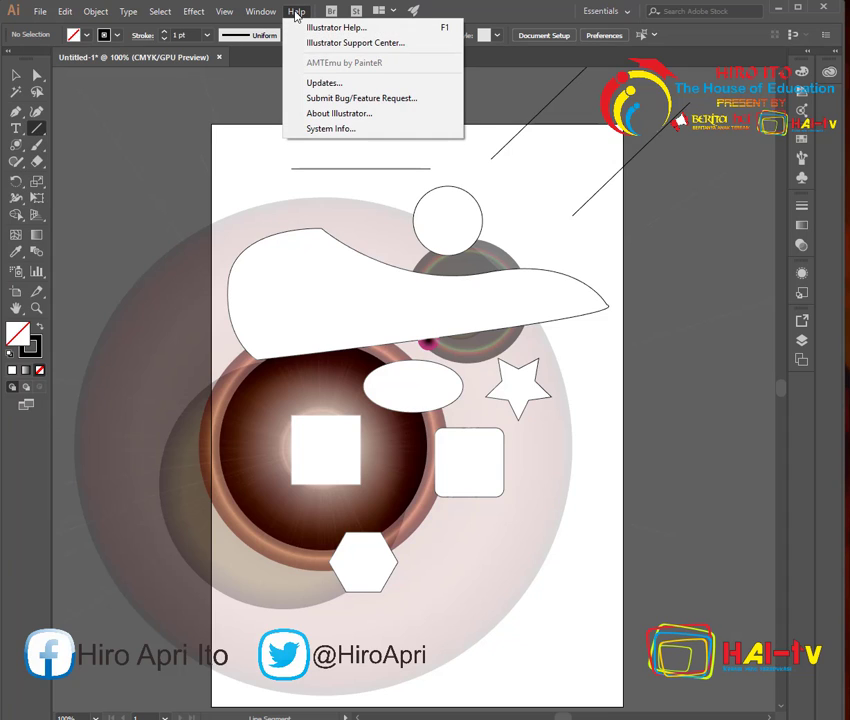
mouse_move(268, 13)
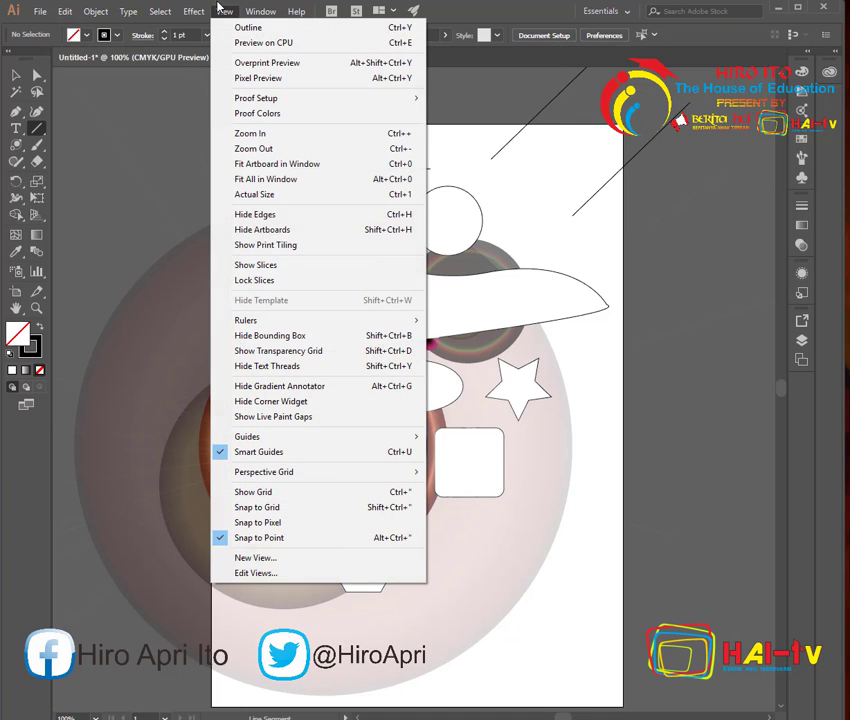
mouse_move(175, 15)
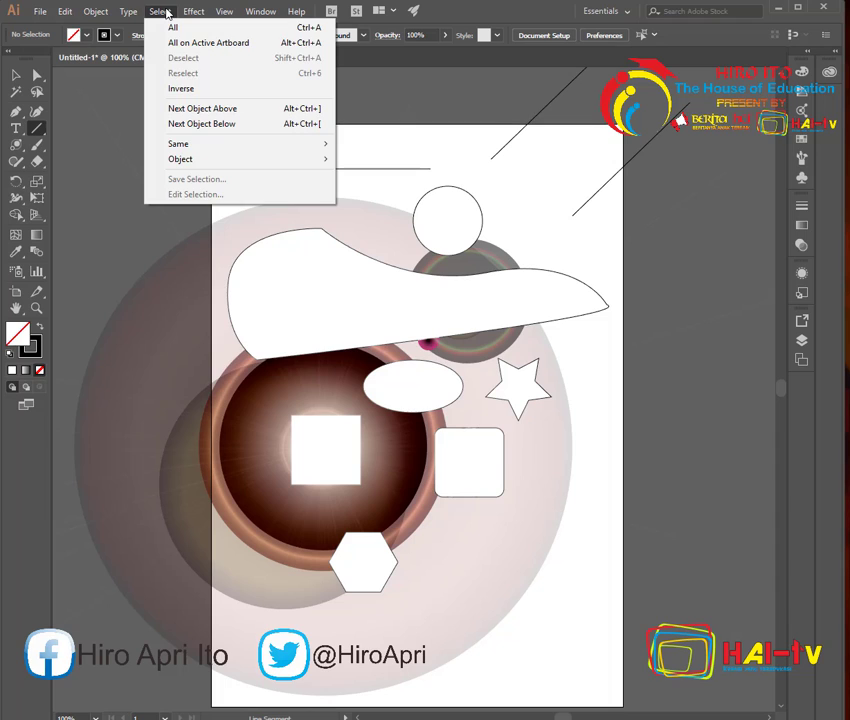
mouse_move(135, 13)
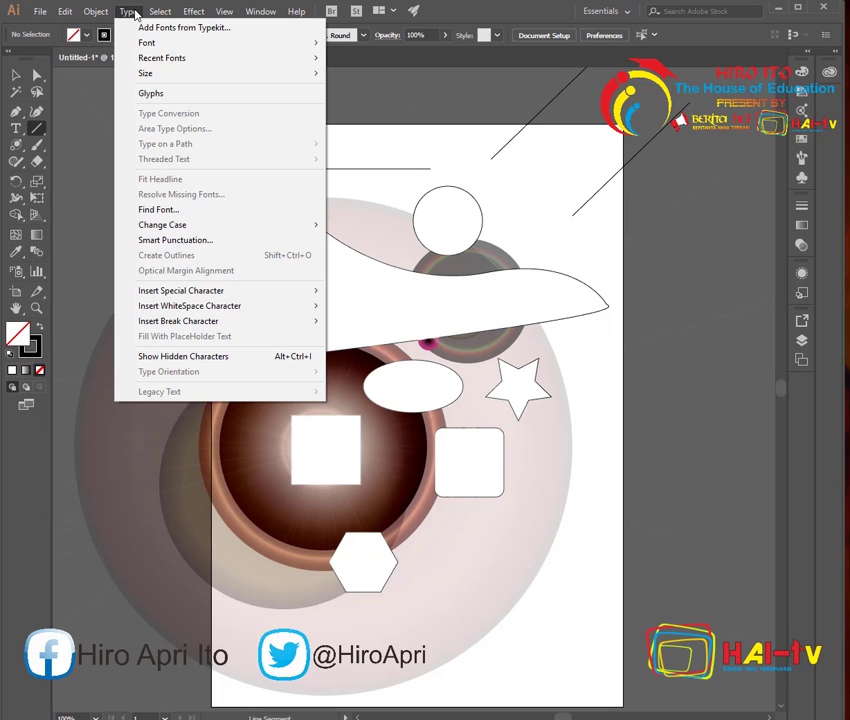
mouse_move(96, 11)
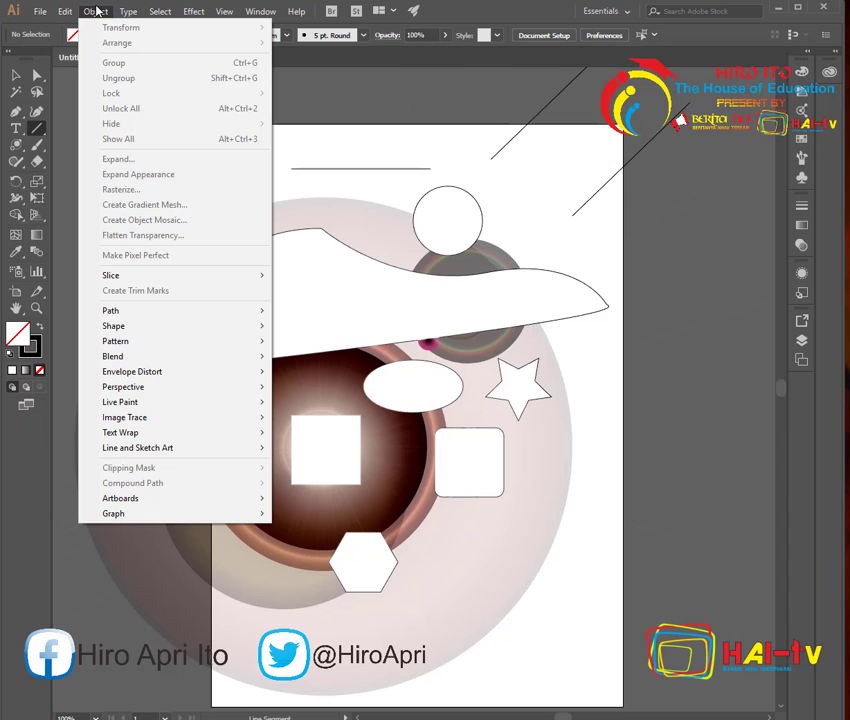
mouse_move(64, 11)
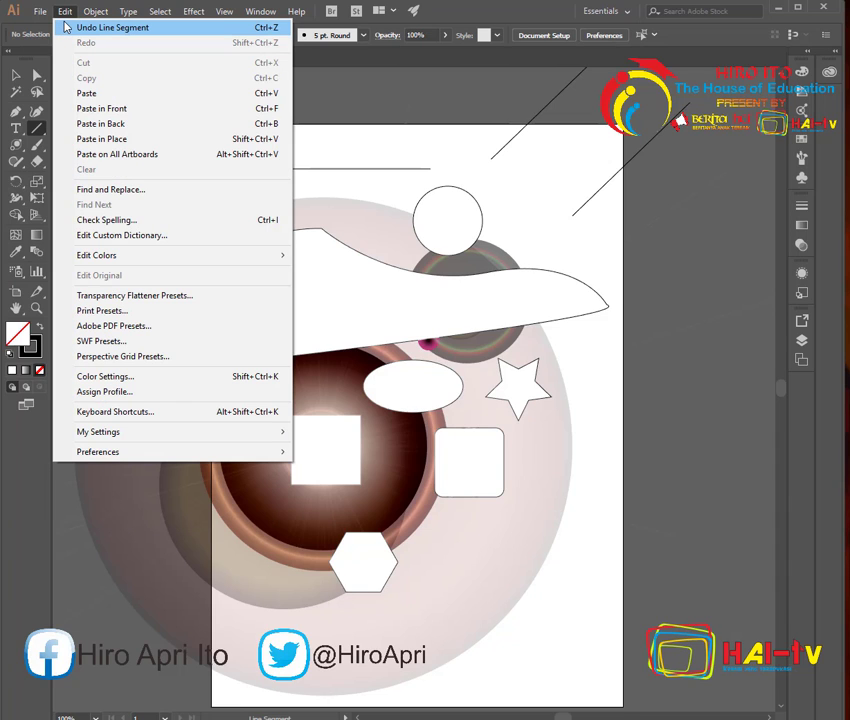
click(407, 113)
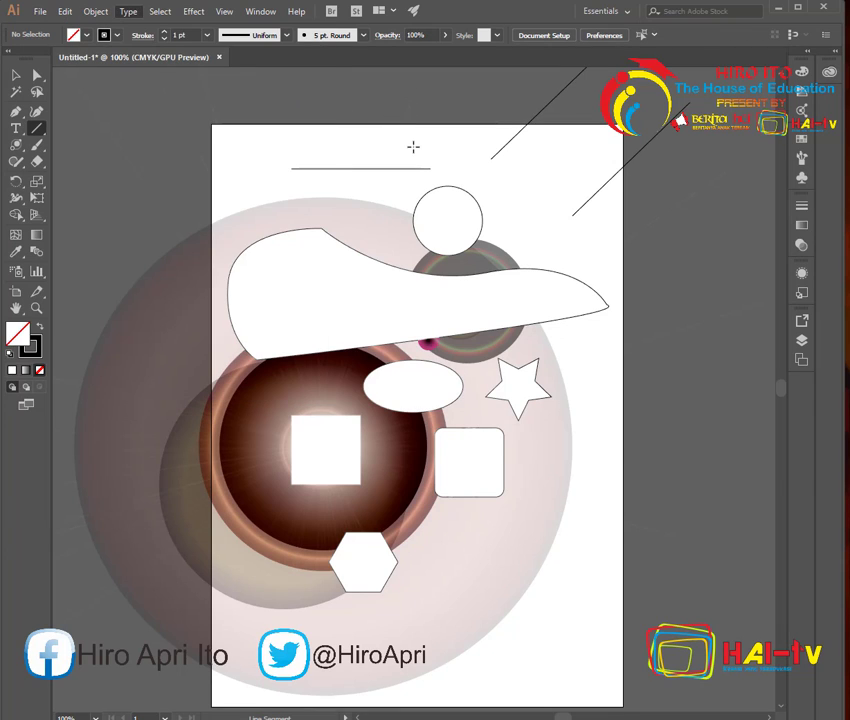
Create another 236.19 pt line at 43.98° above the page, and remove it together with the two earlier diagonal lines
click(406, 91)
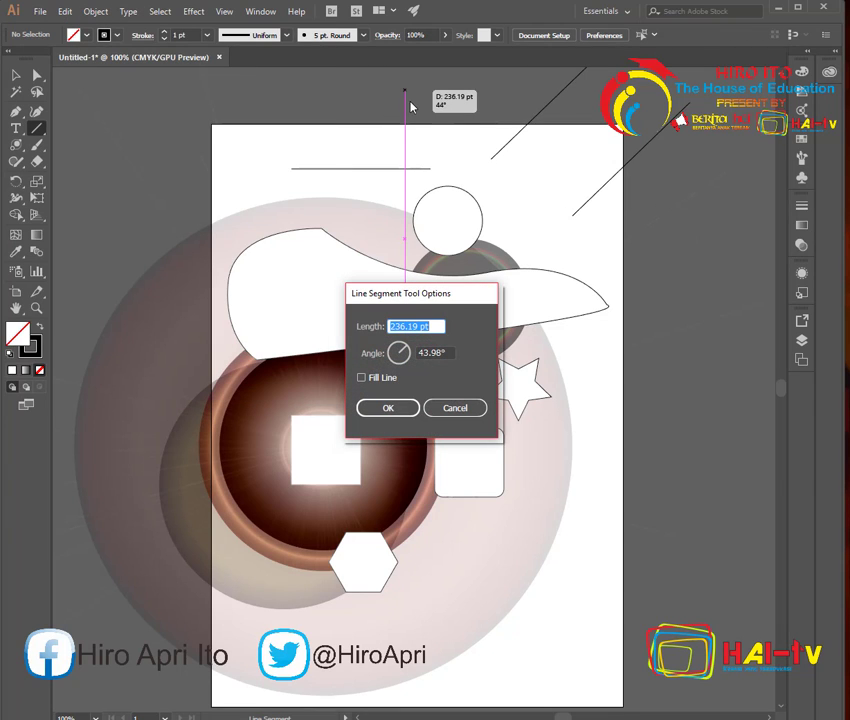
click(388, 407)
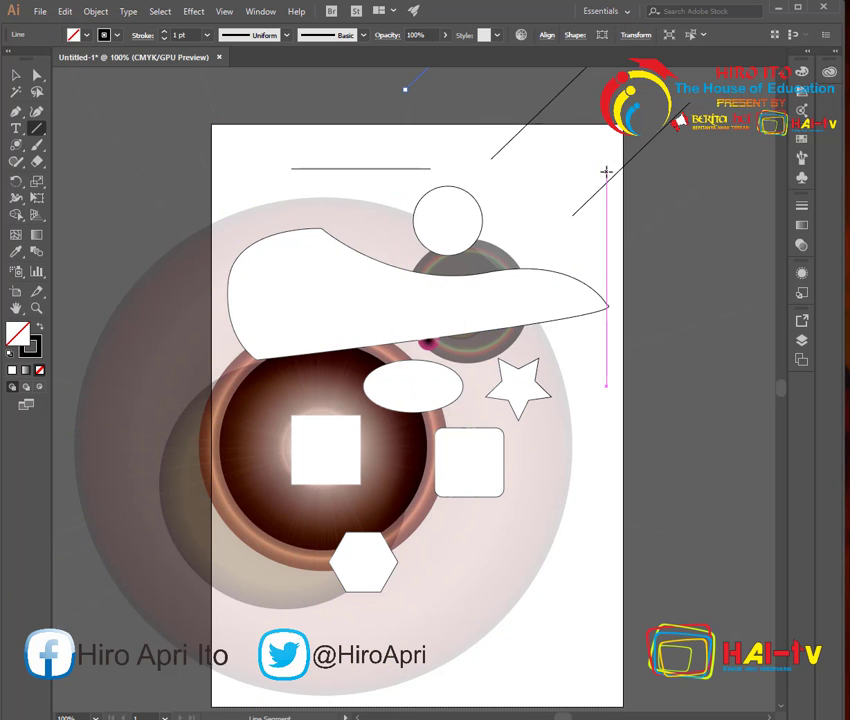
key(Delete)
key(ctrl+z)
key(ctrl+z)
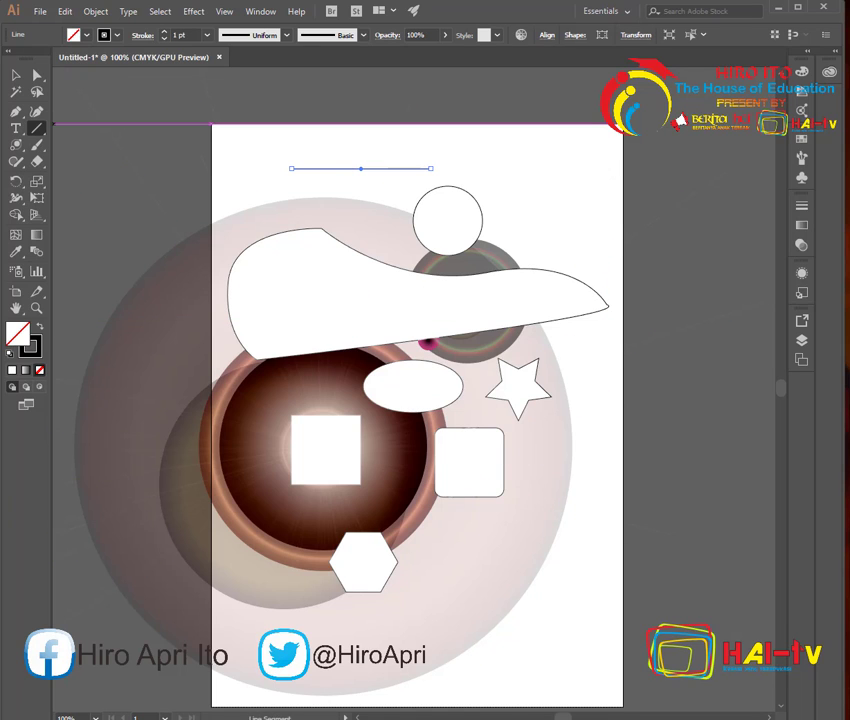
Draw two small arcs and one large arc near the page's upper-right corner, and create another open arc of 109.5 by 109.5 pt with slope 50
drag(37, 128, 71, 149)
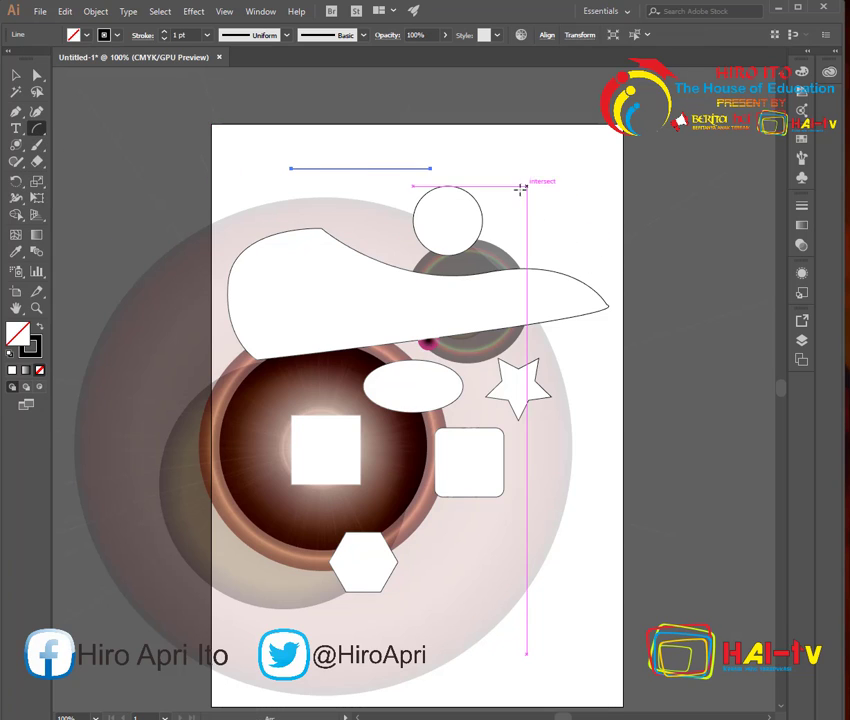
drag(520, 189, 542, 173)
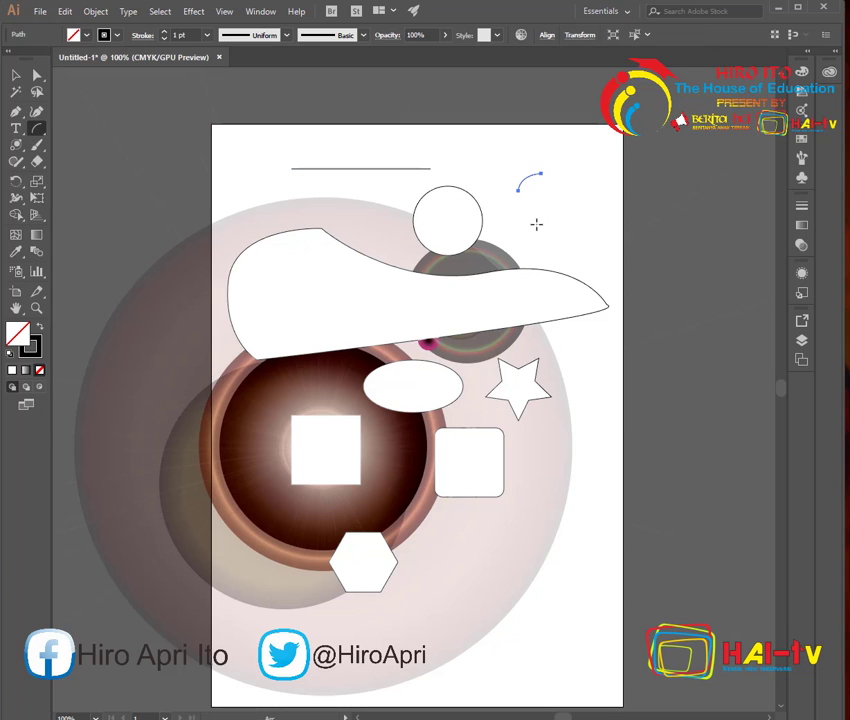
drag(537, 224, 550, 212)
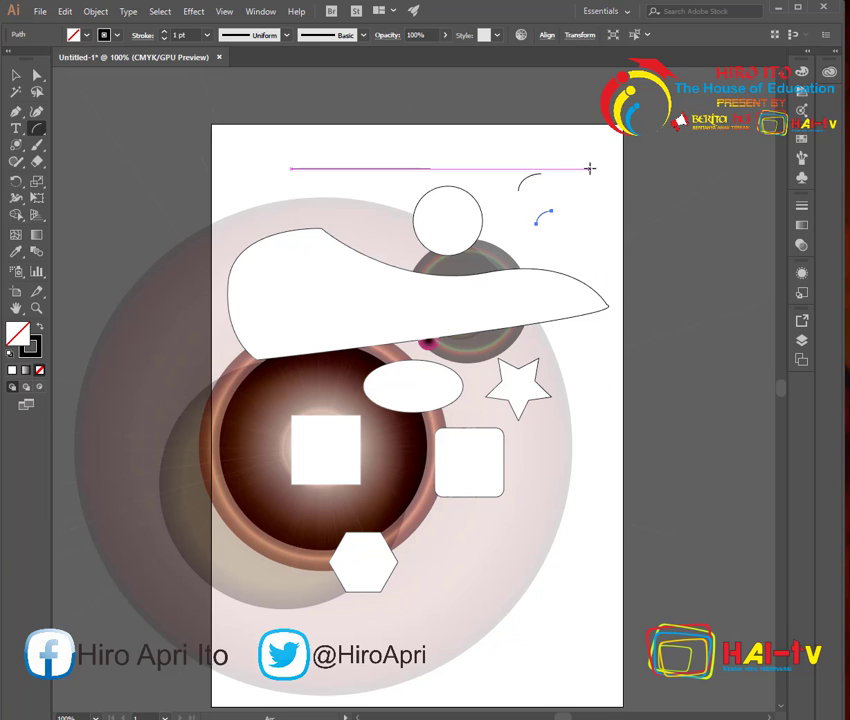
drag(533, 160, 606, 150)
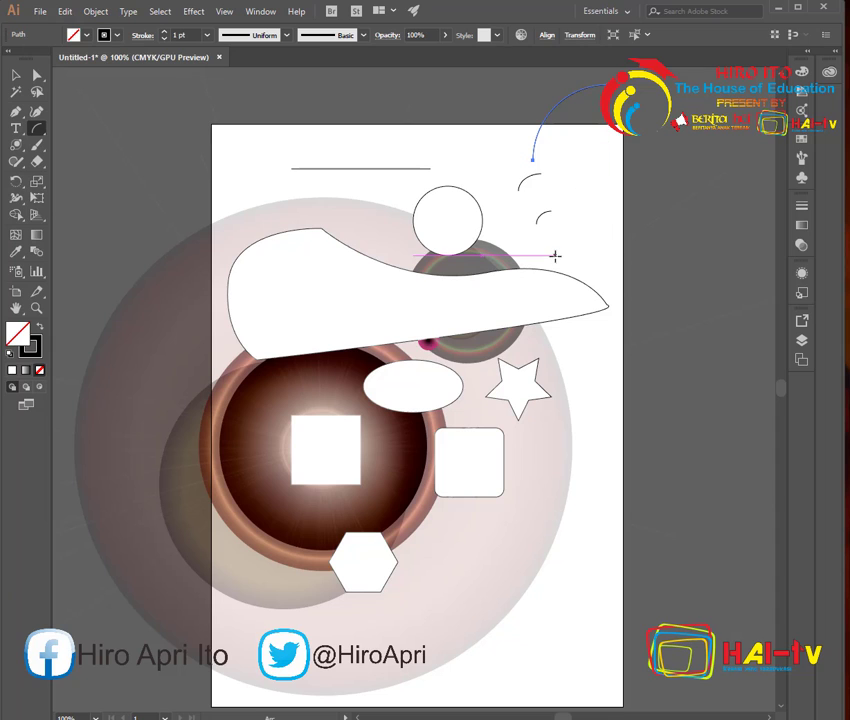
click(592, 182)
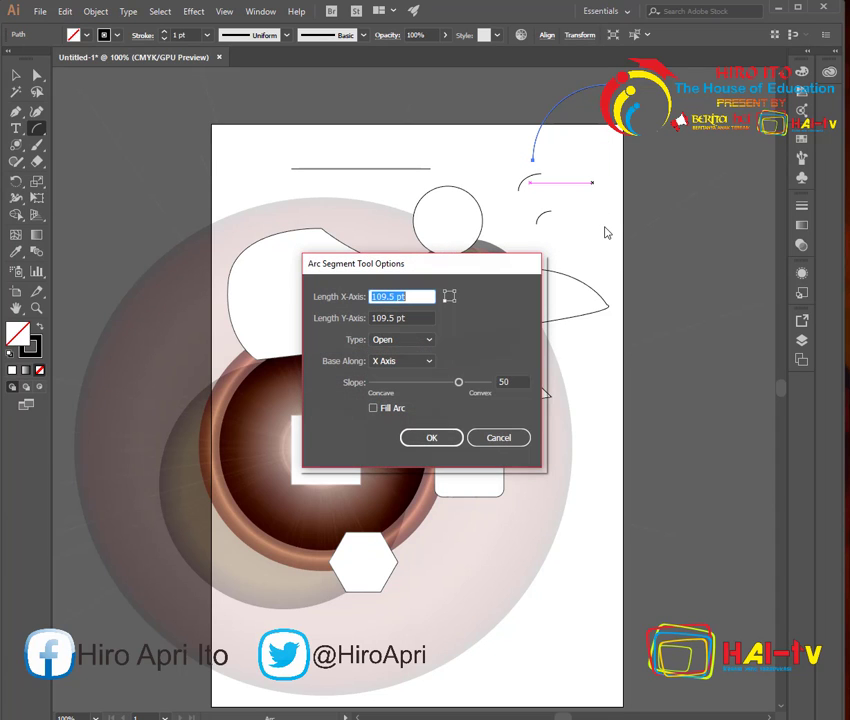
click(431, 437)
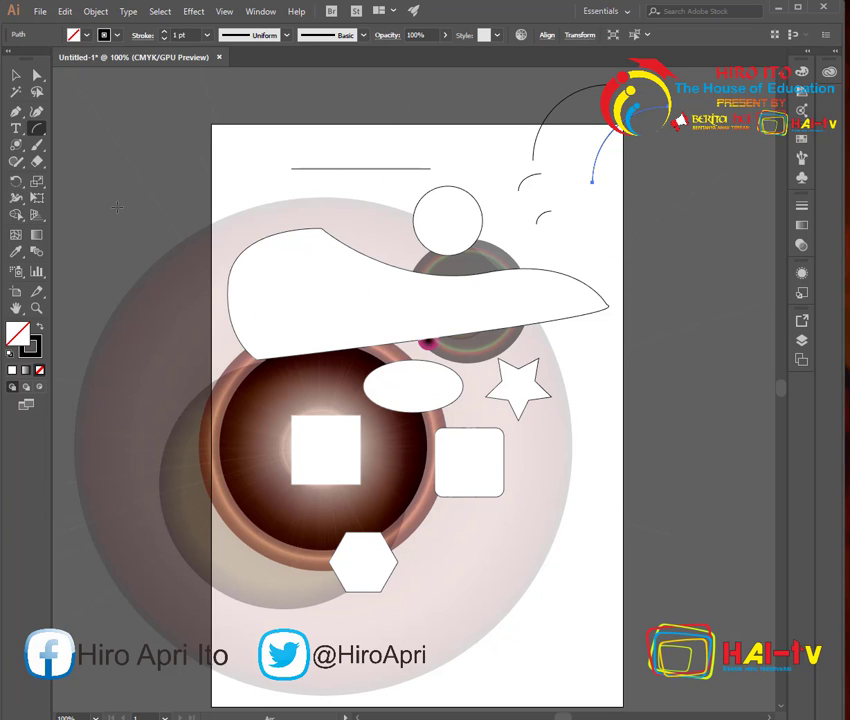
drag(37, 129, 89, 131)
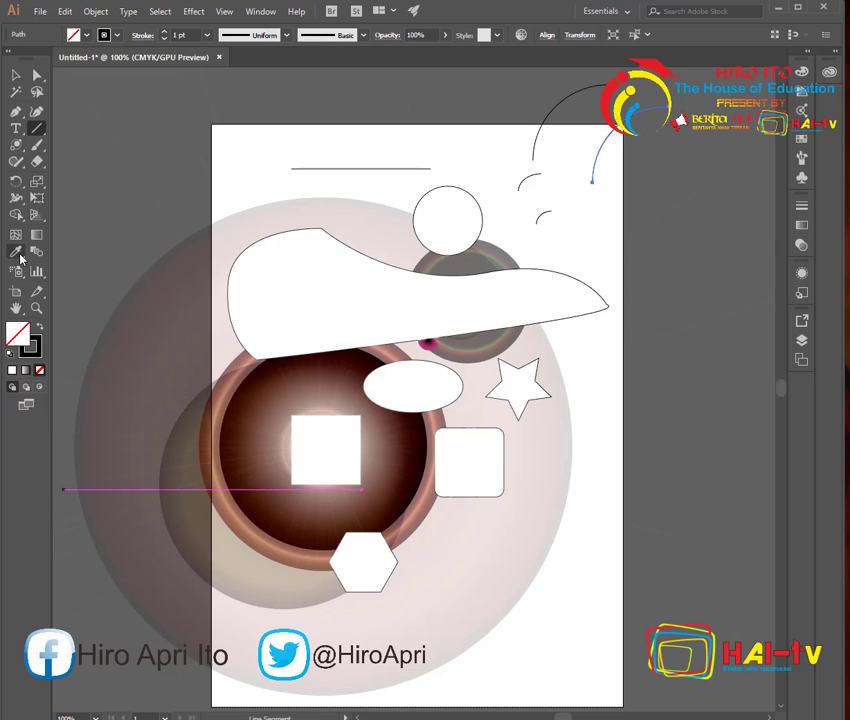
click(16, 162)
mouse_move(16, 162)
mouse_down()
mouse_move(27, 162)
mouse_move(32, 148)
mouse_move(37, 167)
mouse_move(14, 132)
mouse_move(37, 222)
mouse_up()
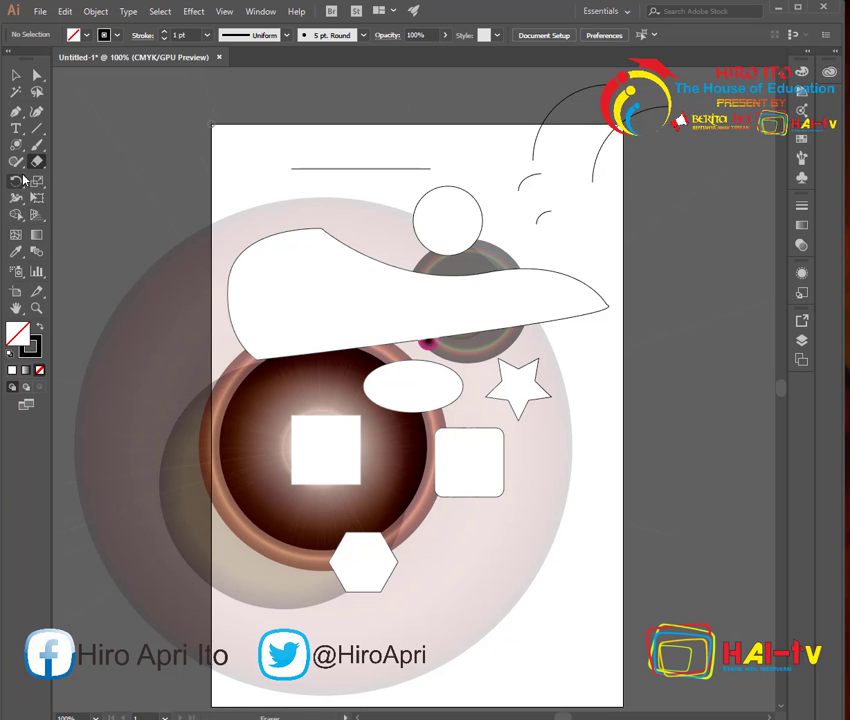
click(18, 185)
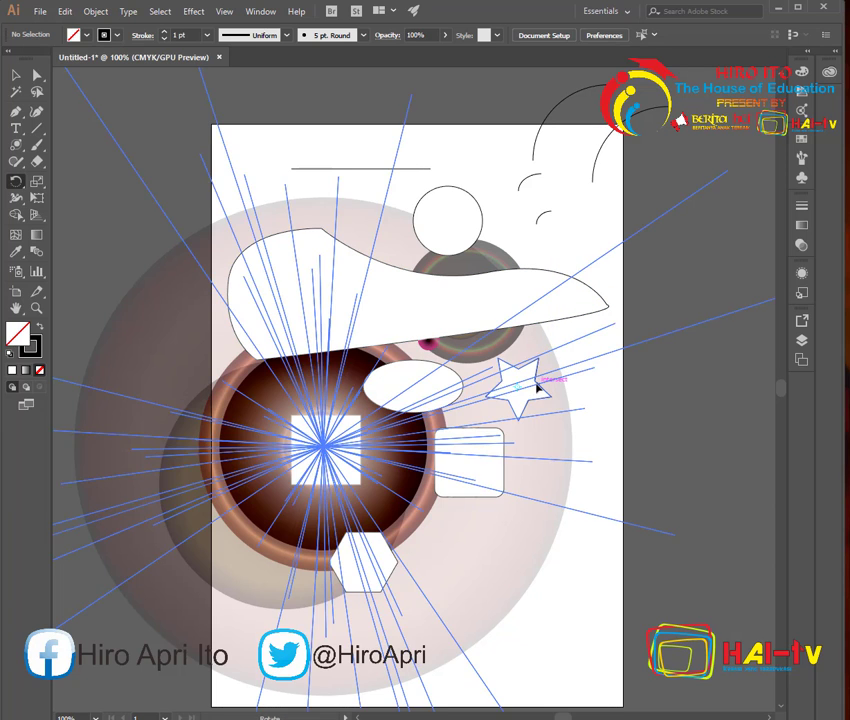
Delete the largest flare, the one with the wide halo and dark centre behind the square
click(15, 75)
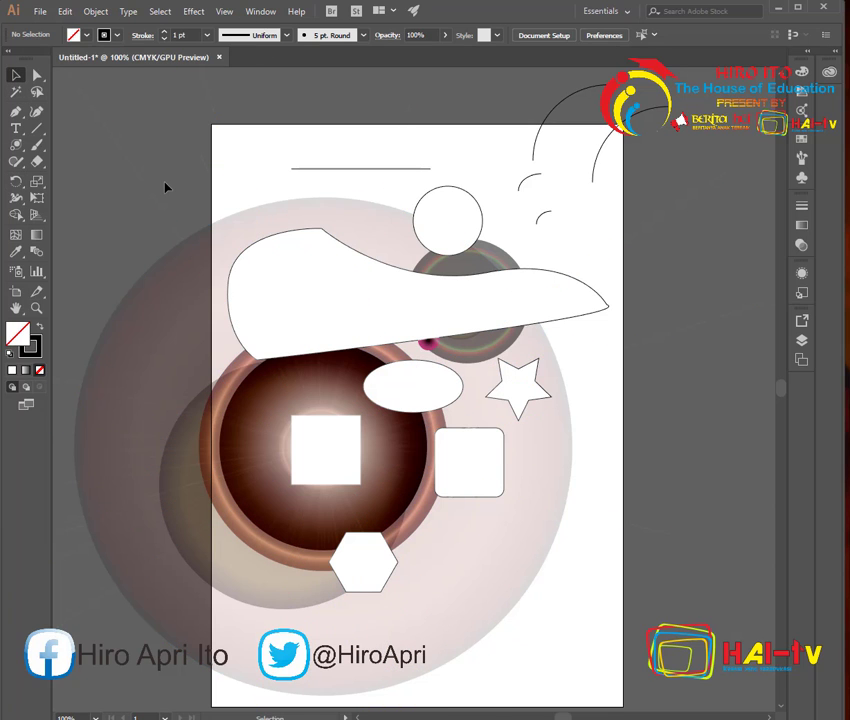
click(279, 600)
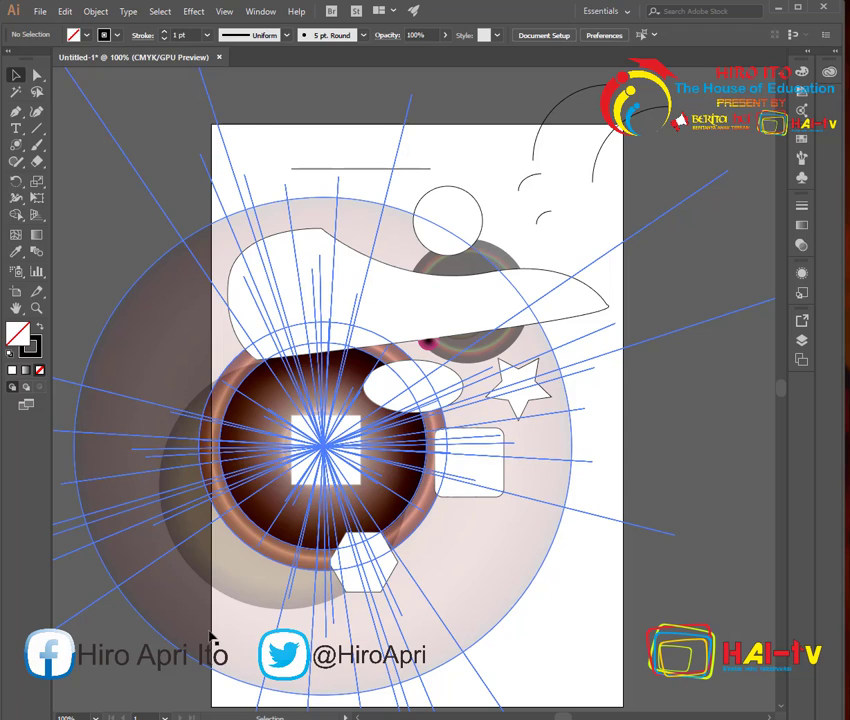
key(Delete)
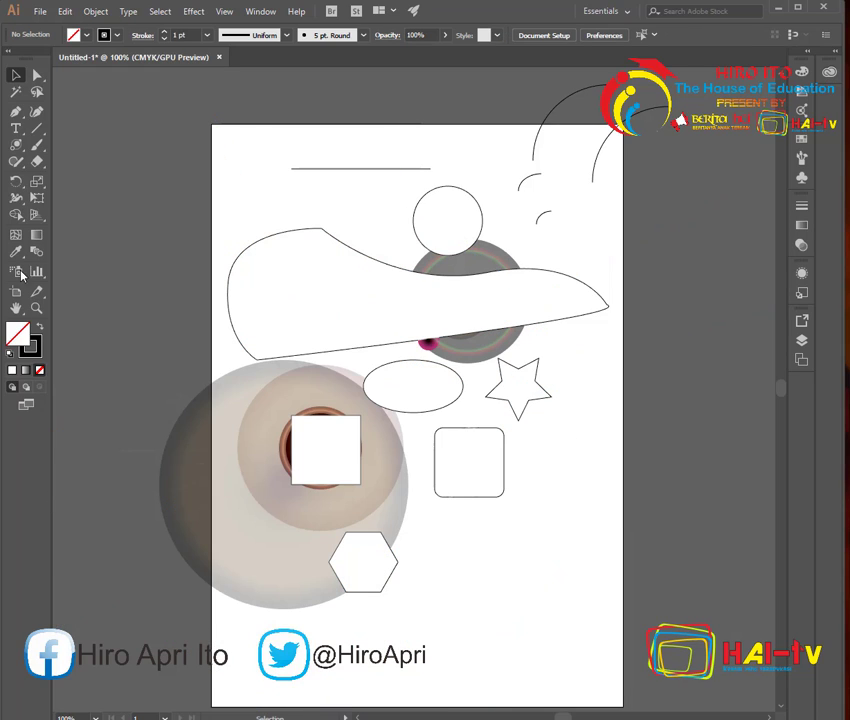
Try to reflect the large curved shape with the Reflect tool without selecting it
click(15, 181)
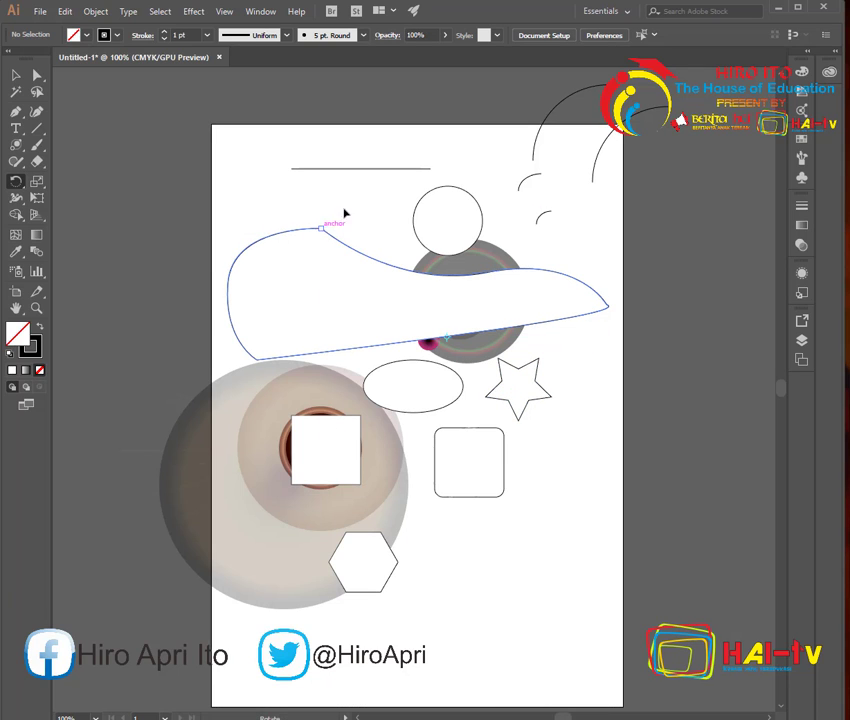
click(16, 182)
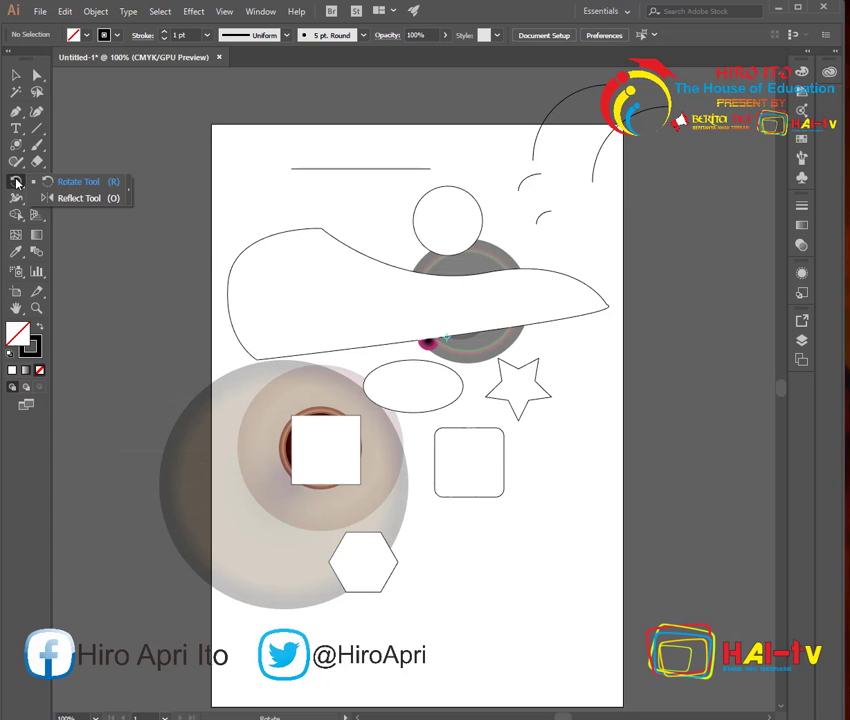
click(79, 198)
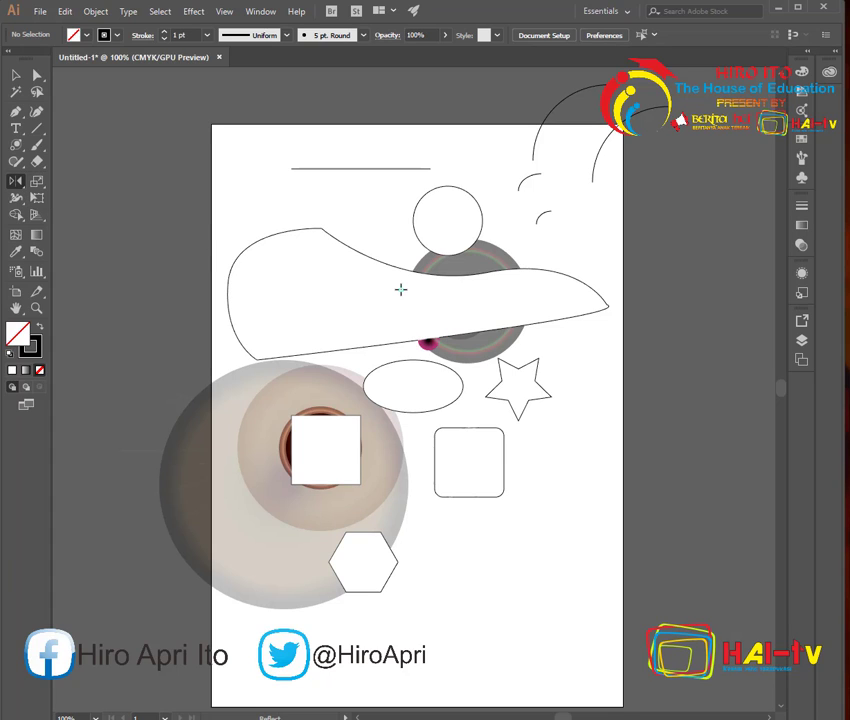
click(477, 267)
drag(477, 267, 408, 241)
Delete the remaining flare behind the square and the curved shape
click(16, 75)
click(249, 490)
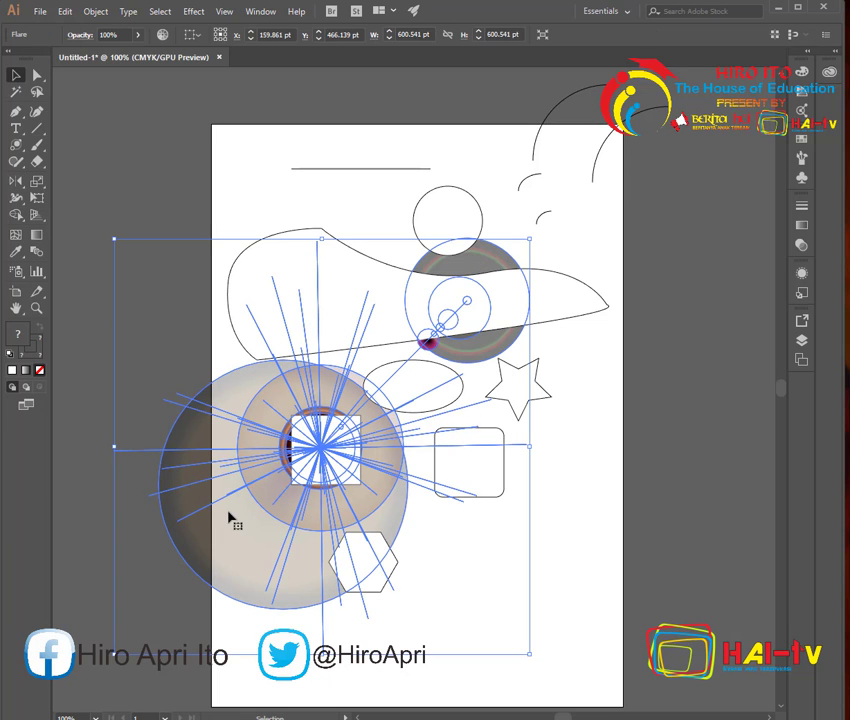
key(Delete)
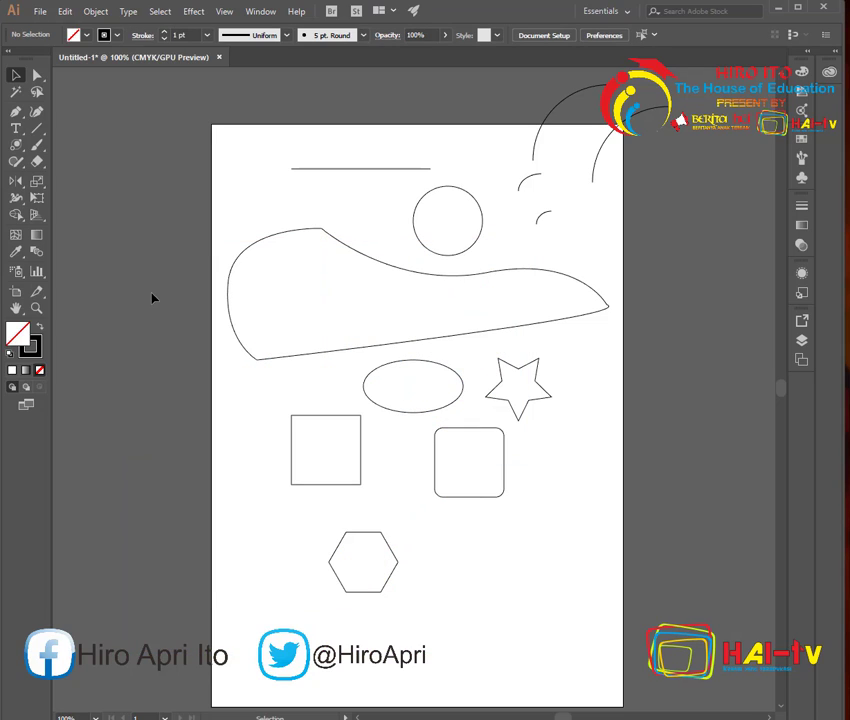
Select the large curved shape and enlarge it slightly toward the page's upper-left corner
click(16, 181)
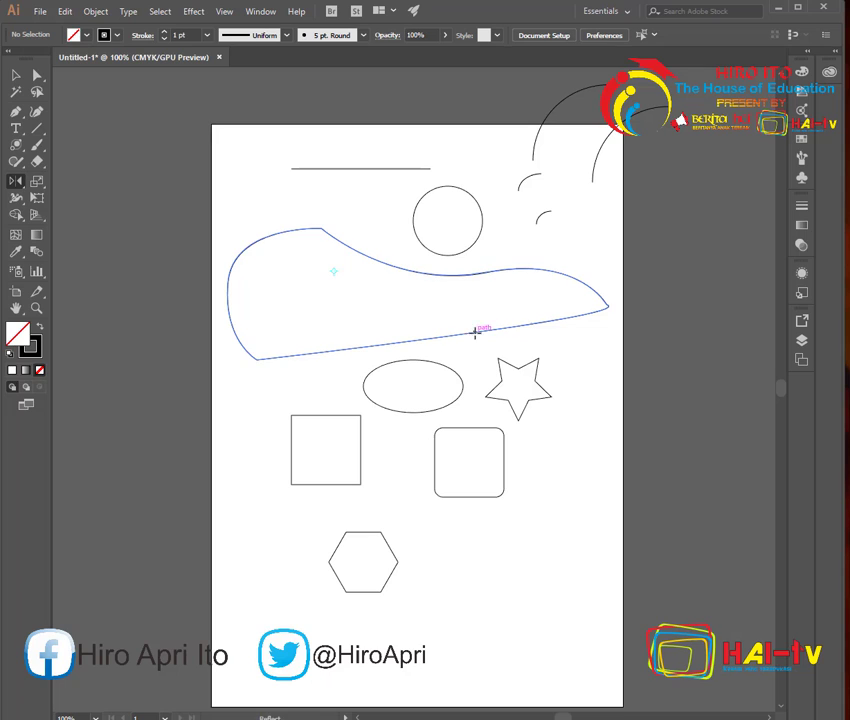
click(16, 75)
click(390, 270)
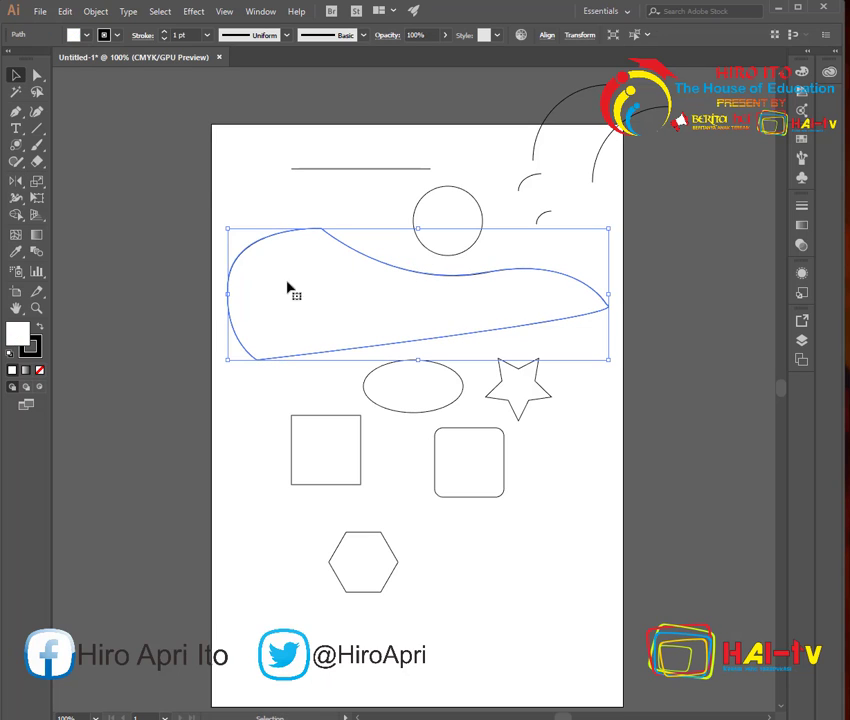
mouse_move(228, 231)
mouse_down()
mouse_move(241, 211)
mouse_move(213, 475)
mouse_move(214, 562)
mouse_move(254, 298)
mouse_move(222, 209)
mouse_up()
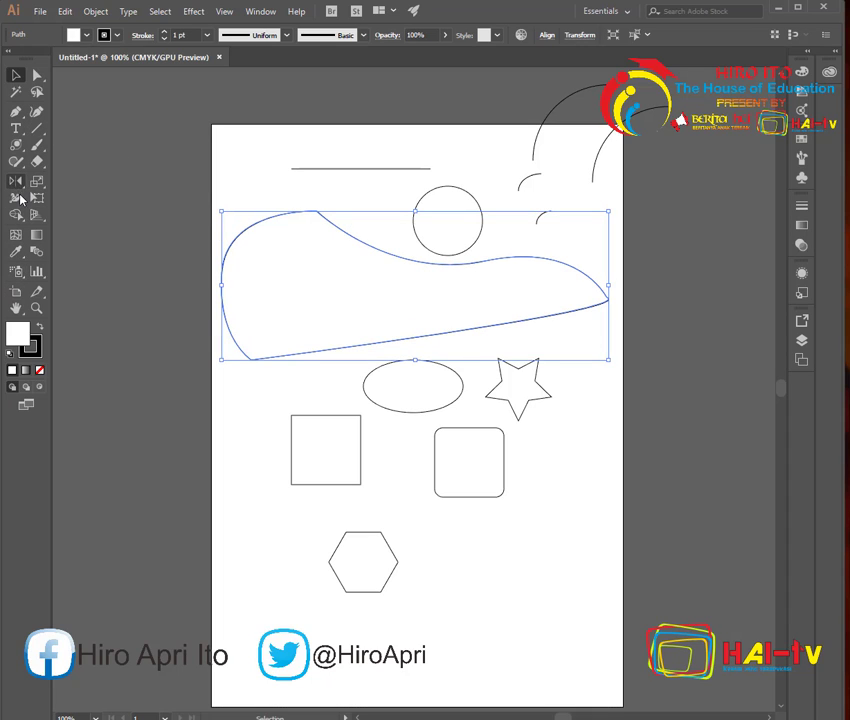
Reflect the curved shape about a point inside its wide end so that it flips upside down
click(16, 181)
click(302, 259)
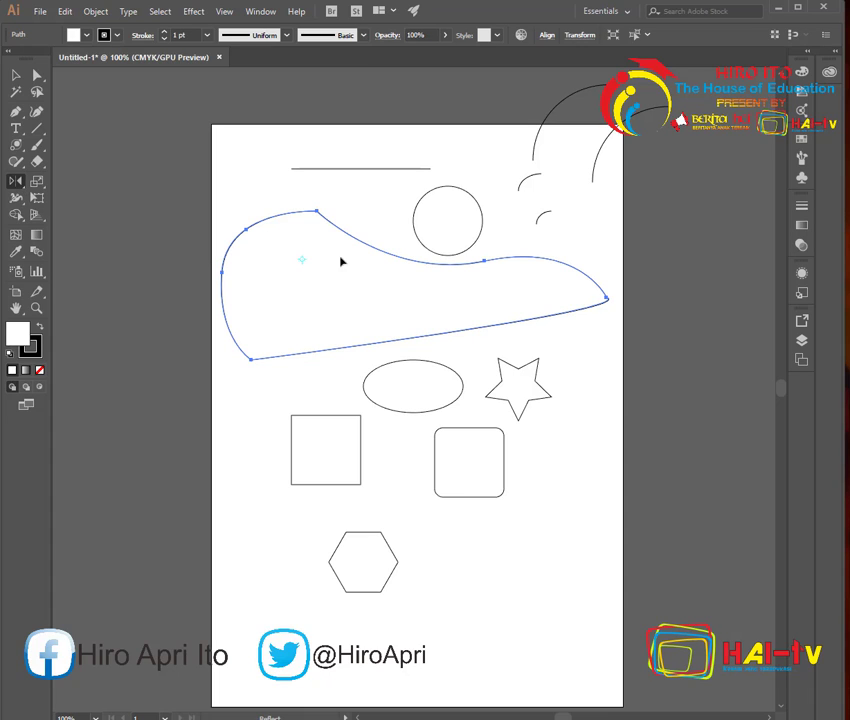
drag(378, 247, 409, 256)
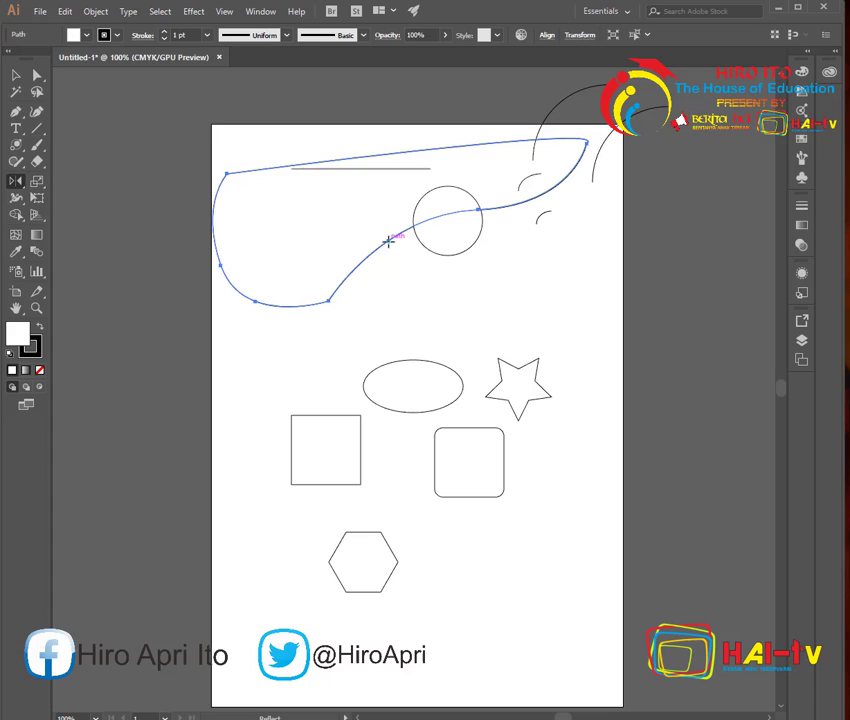
Reflect the curved shape about a point on its upper edge so that its pointed end faces left
click(16, 181)
click(82, 200)
click(376, 153)
drag(391, 239, 334, 240)
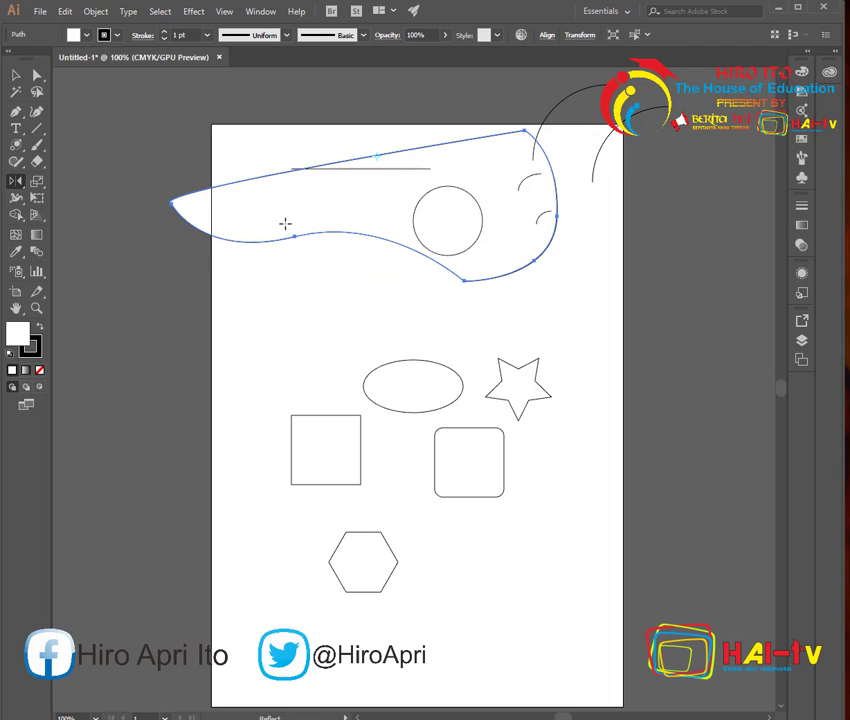
Rotate the curved shape until its pointed end faces right and its long straight edge lies nearly horizontal underneath
click(17, 182)
click(50, 184)
drag(381, 241, 262, 273)
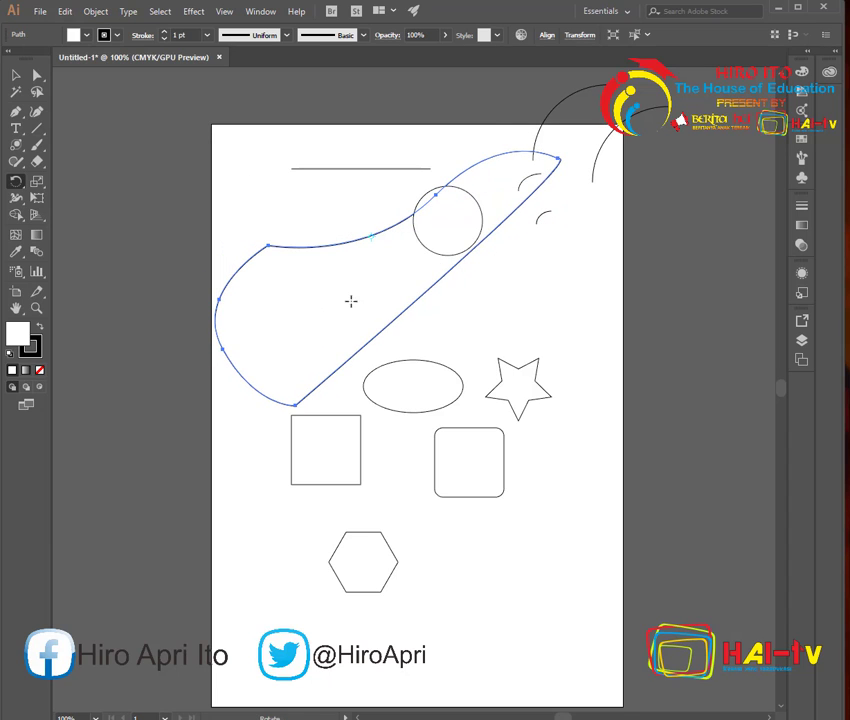
drag(547, 155, 579, 301)
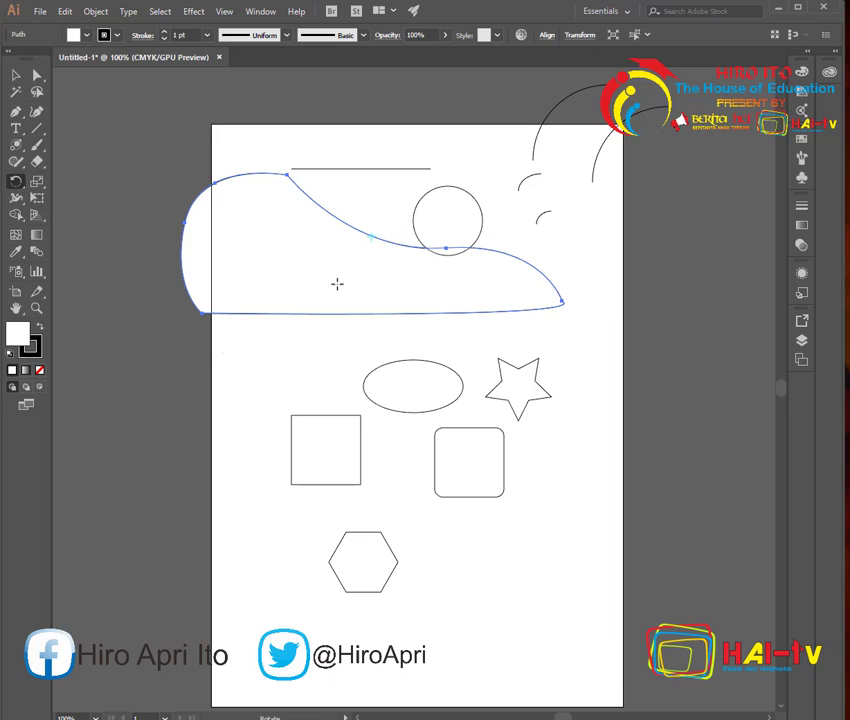
Move the curved shape right and down so it fits inside the page, and deselect it
click(16, 78)
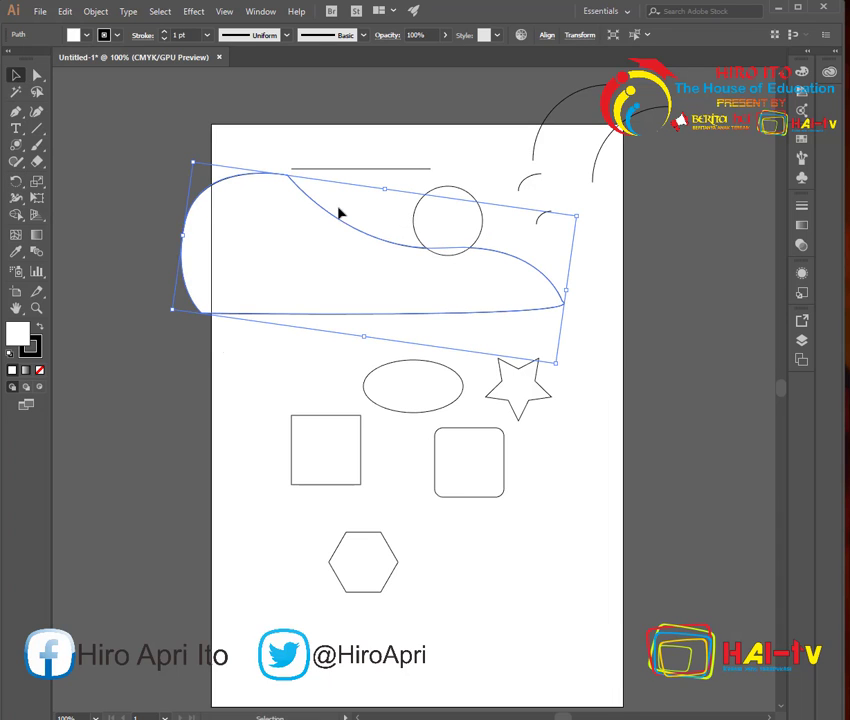
drag(355, 267, 396, 297)
click(587, 624)
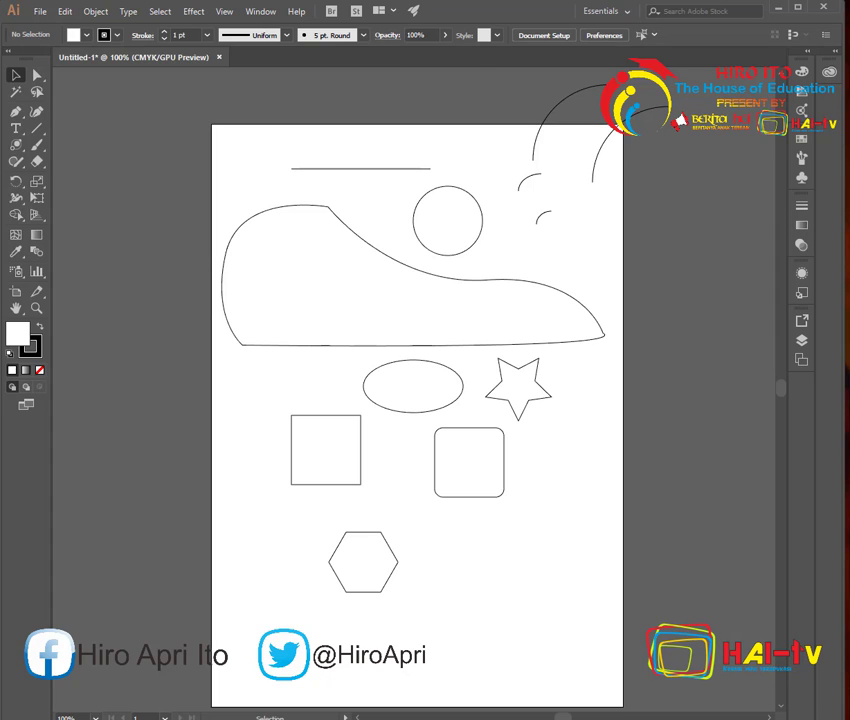
Place the placeholder text "Lorem ipsum" as point type just above the horizontal line and deselect it
click(16, 131)
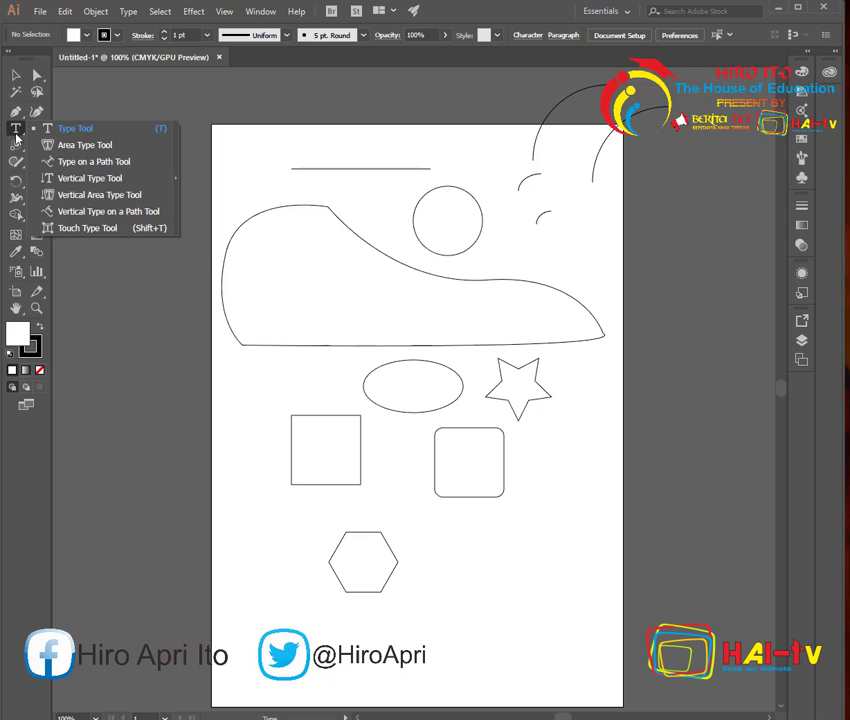
click(101, 128)
click(300, 155)
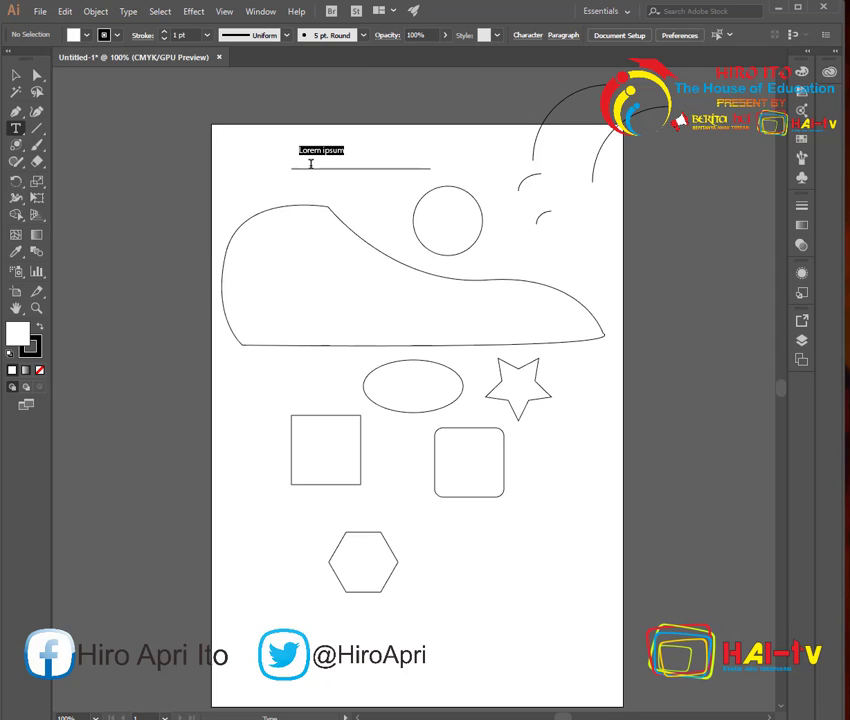
key(Right)
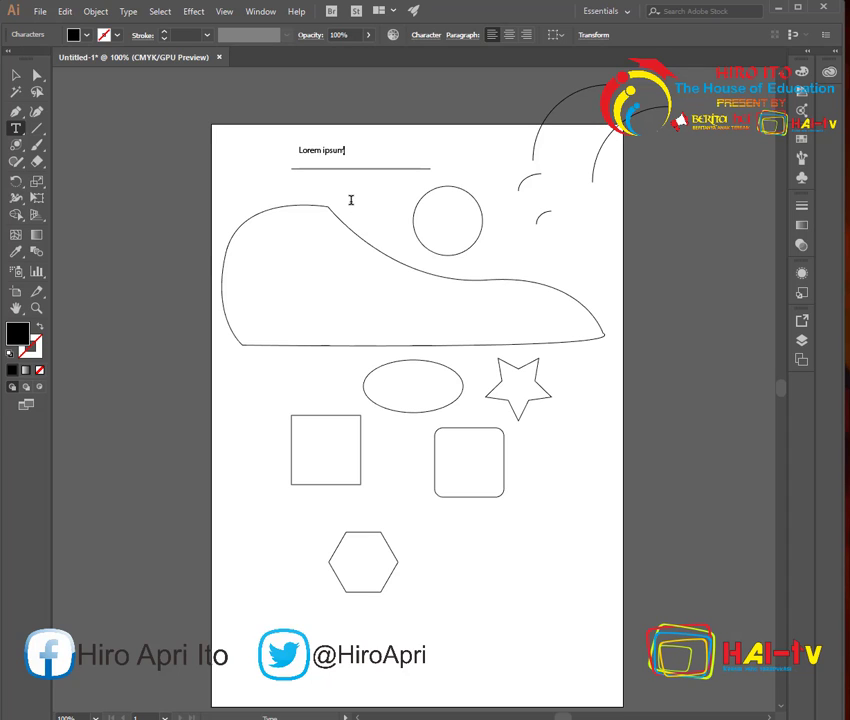
click(15, 76)
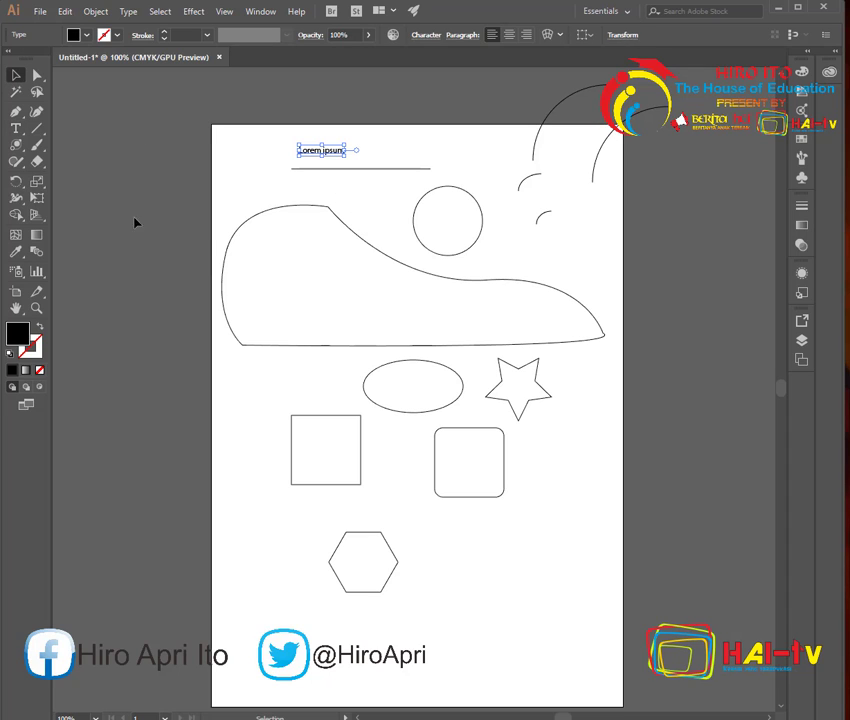
click(284, 240)
click(234, 176)
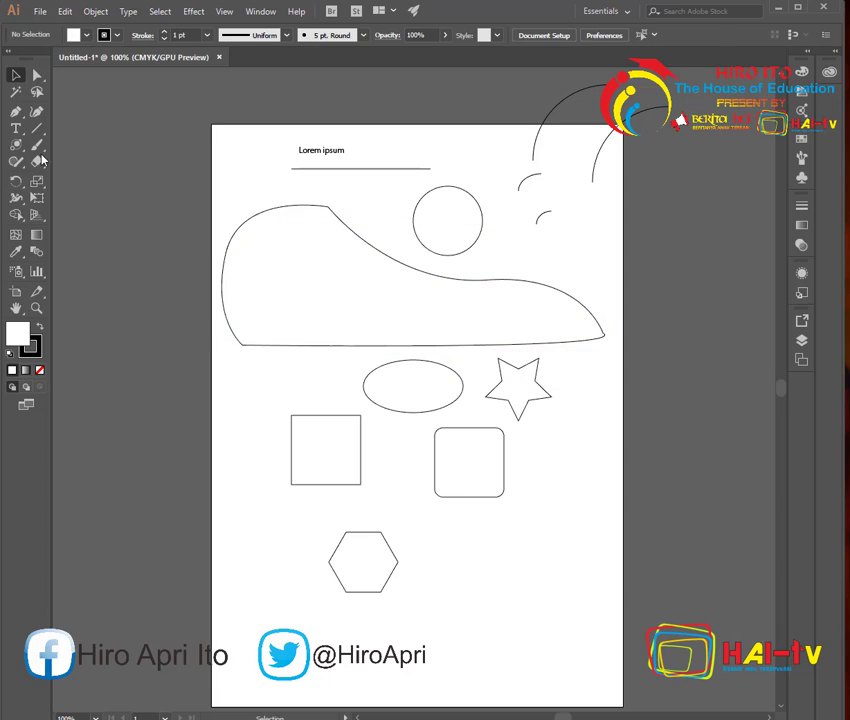
Try to place area type inside the large curved shape, and fill the star with placeholder area type instead
click(16, 128)
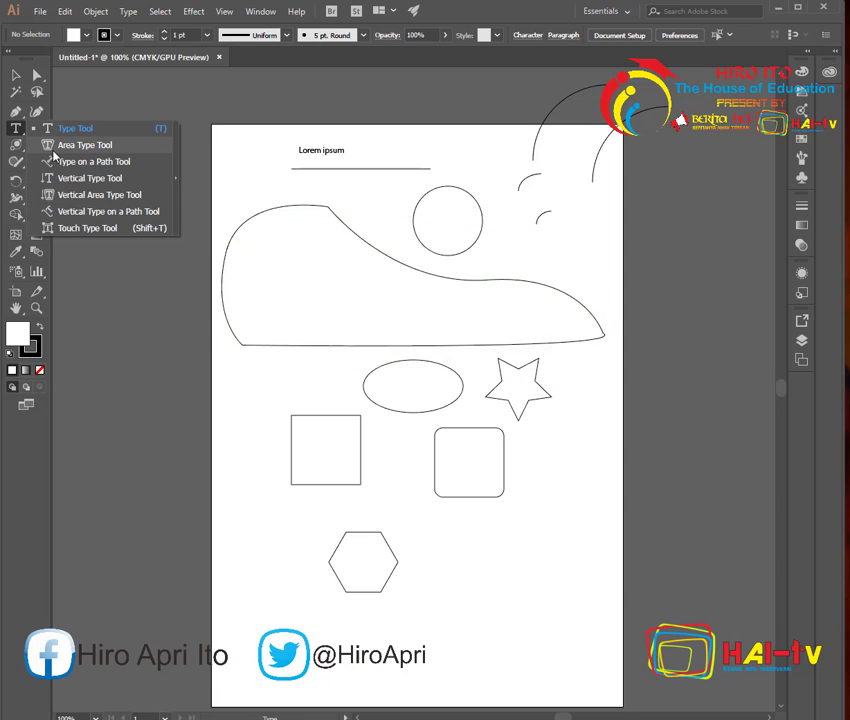
click(60, 145)
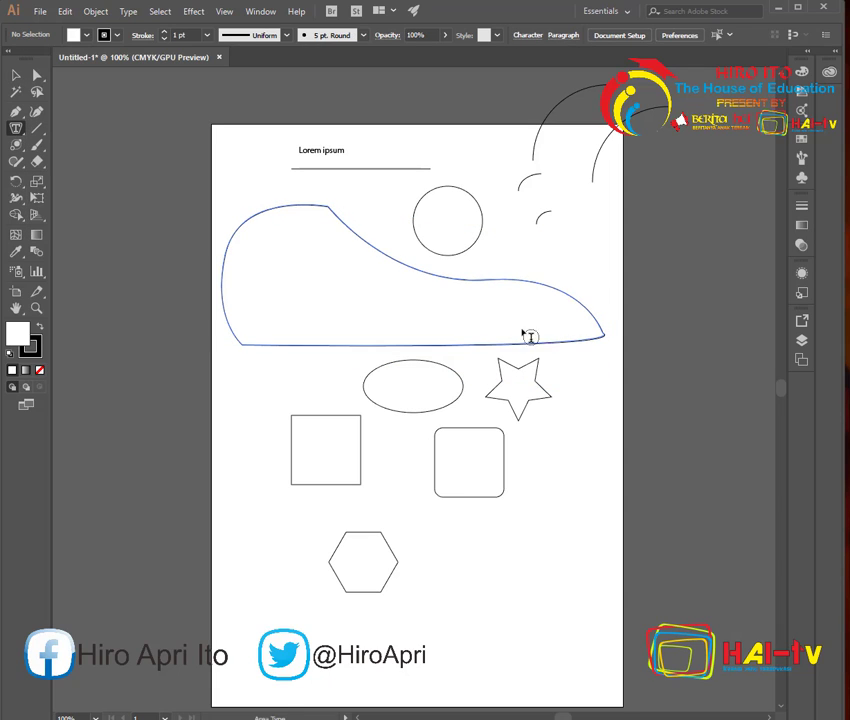
click(373, 275)
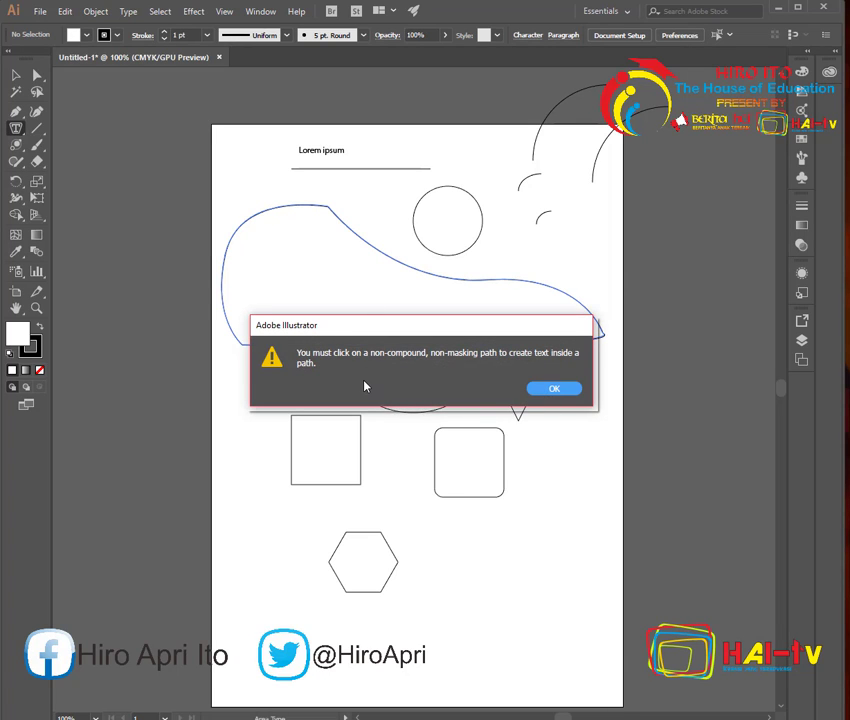
click(553, 392)
right_click(384, 295)
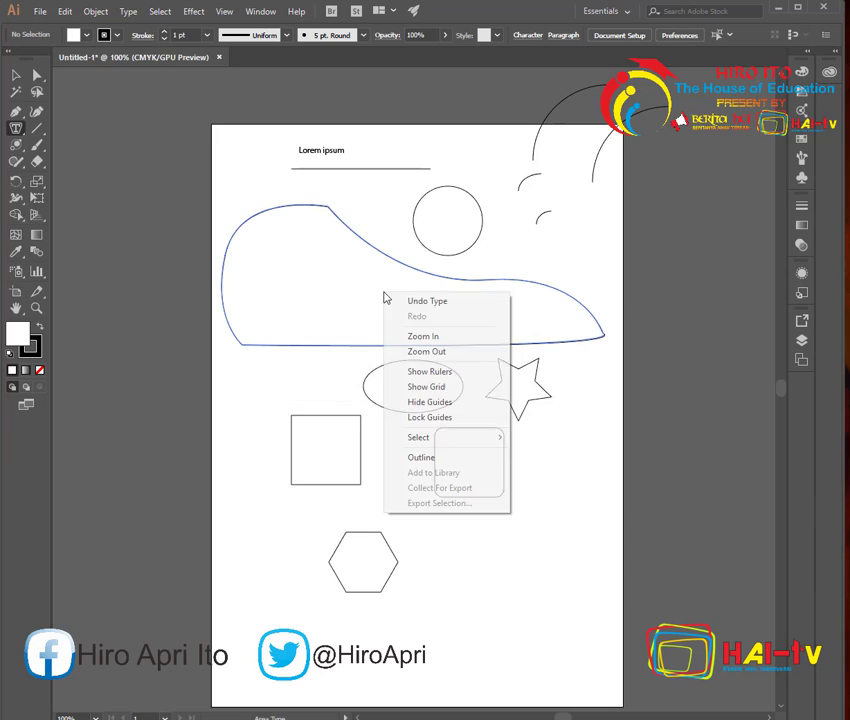
click(516, 393)
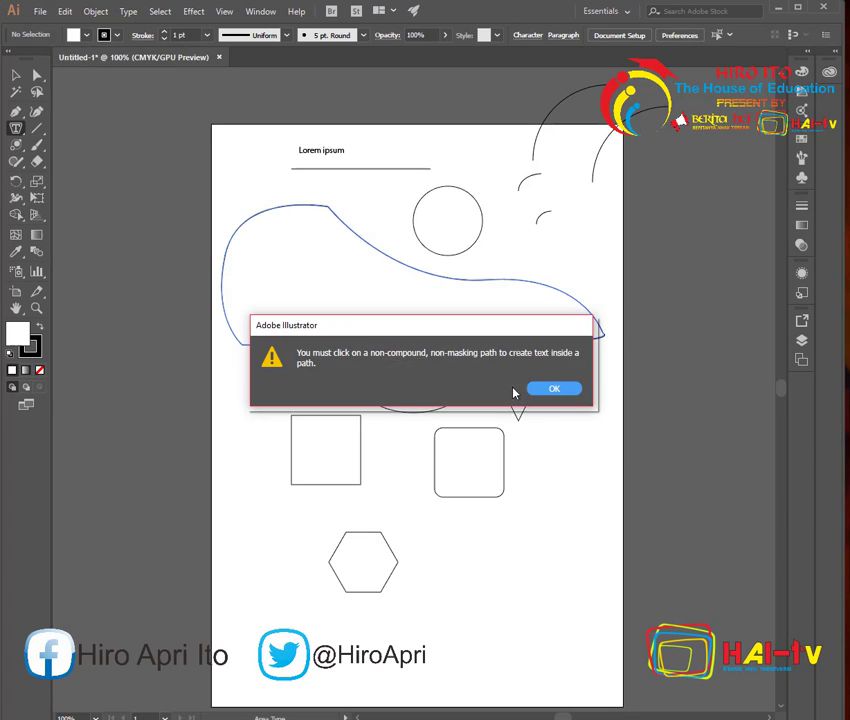
click(556, 390)
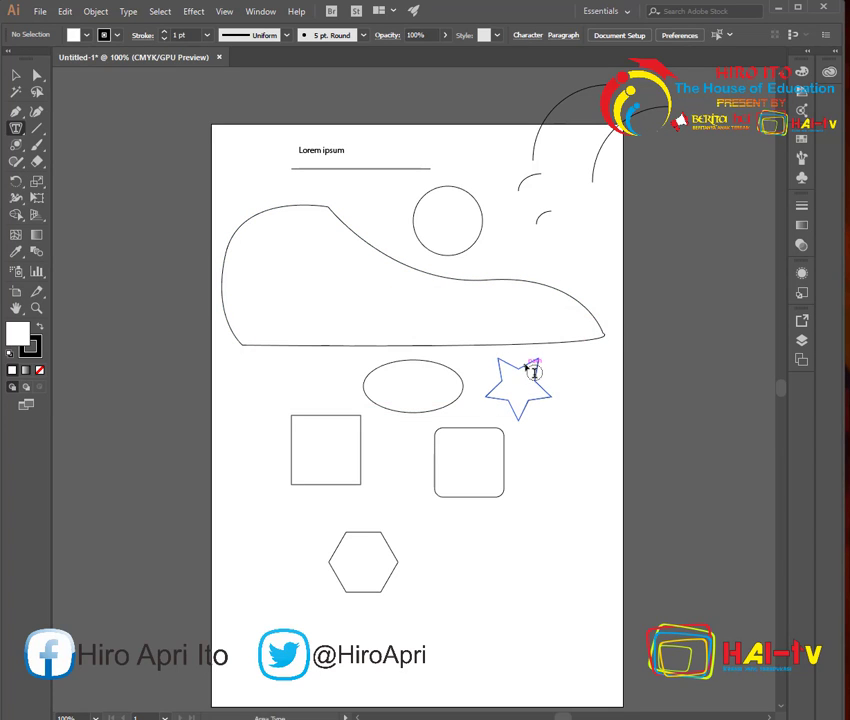
click(533, 372)
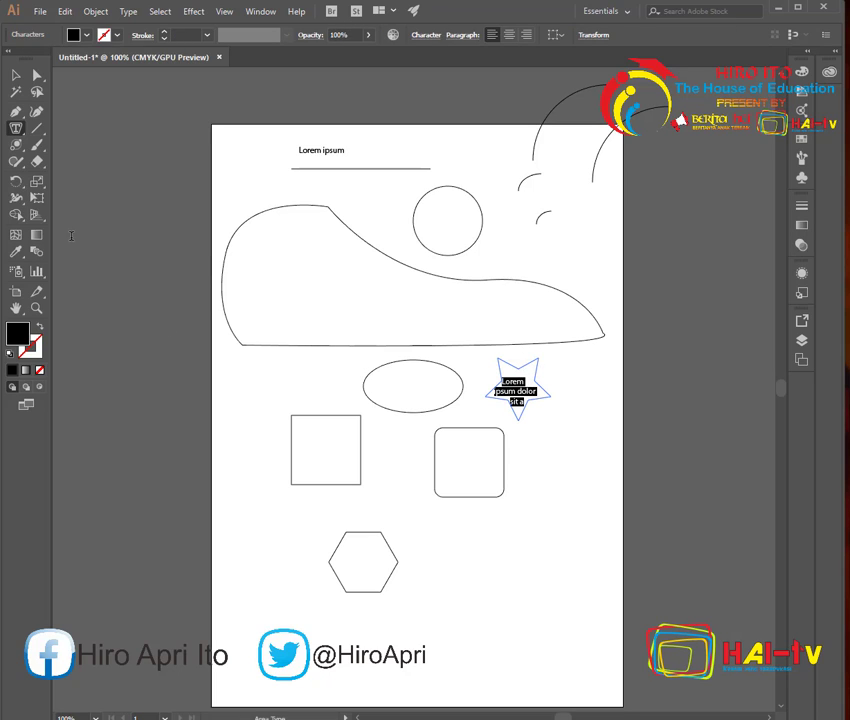
key(Escape)
Run placeholder text around the circle with the Type on a Path tool, starting at its topmost point
click(17, 129)
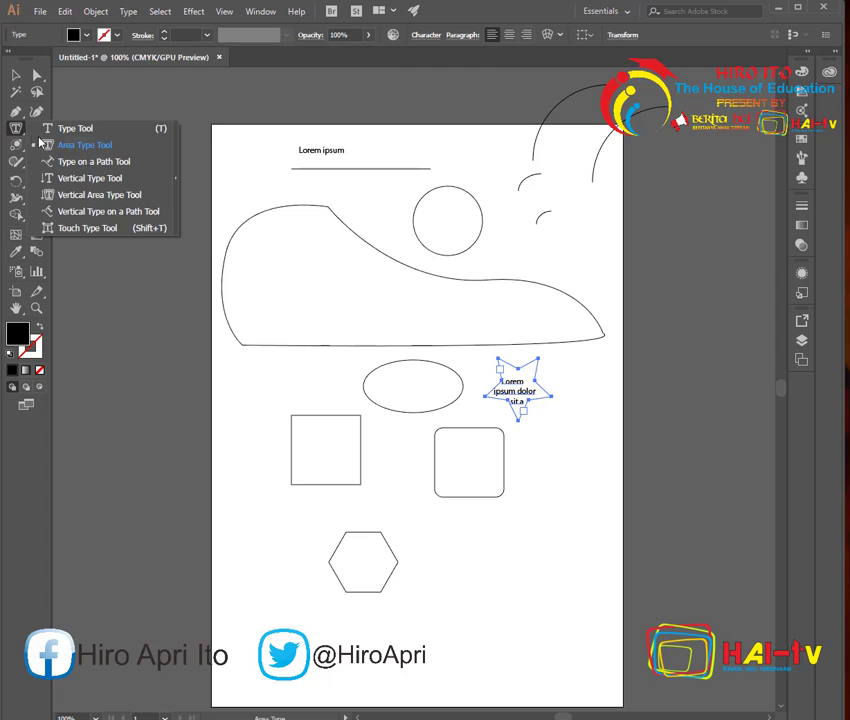
click(91, 166)
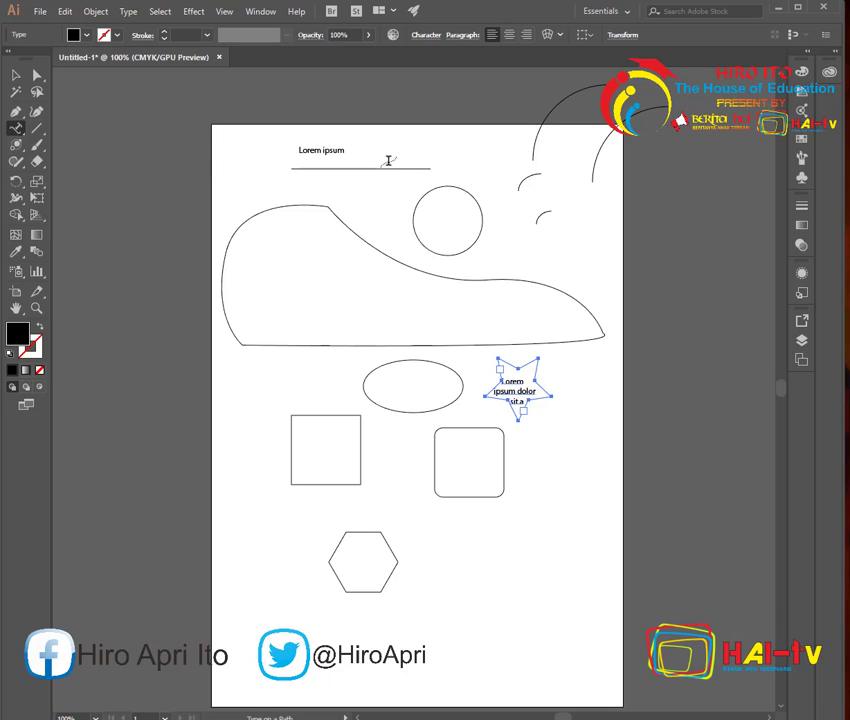
click(448, 186)
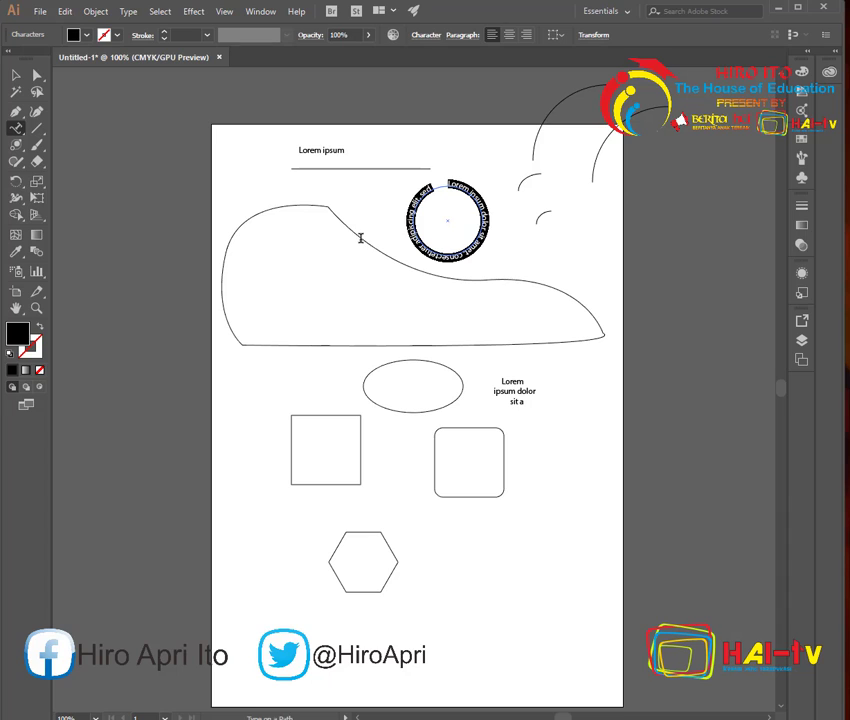
Place vertical placeholder text in the page's upper-left area, running down over the wide end of the curved shape
click(20, 130)
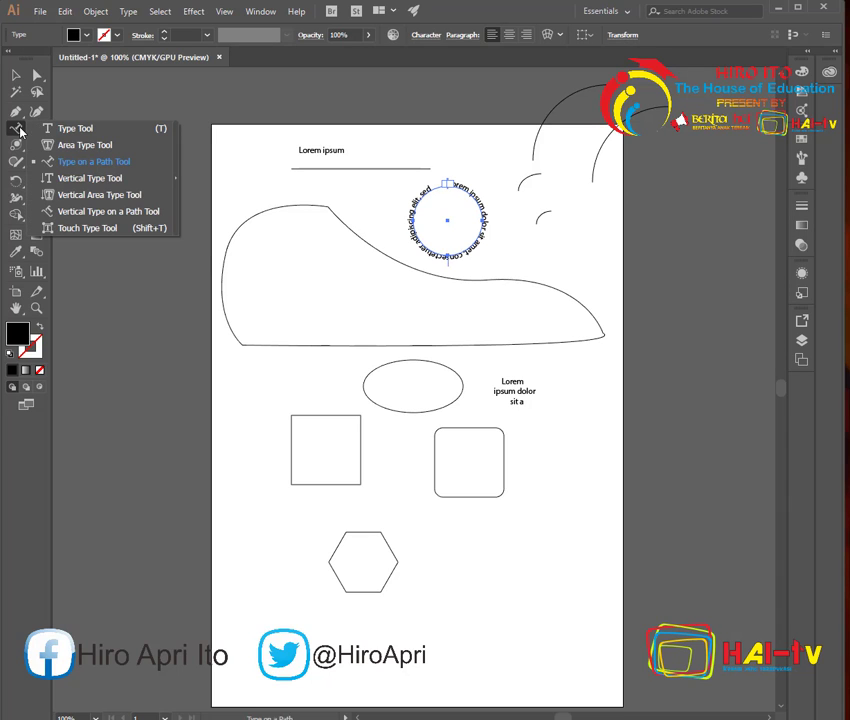
click(100, 178)
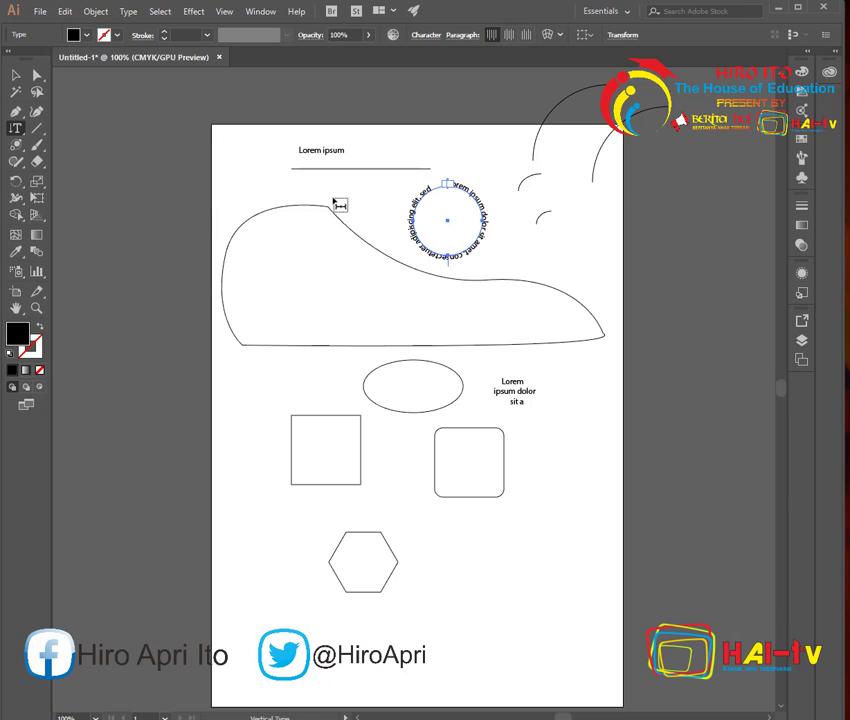
click(257, 182)
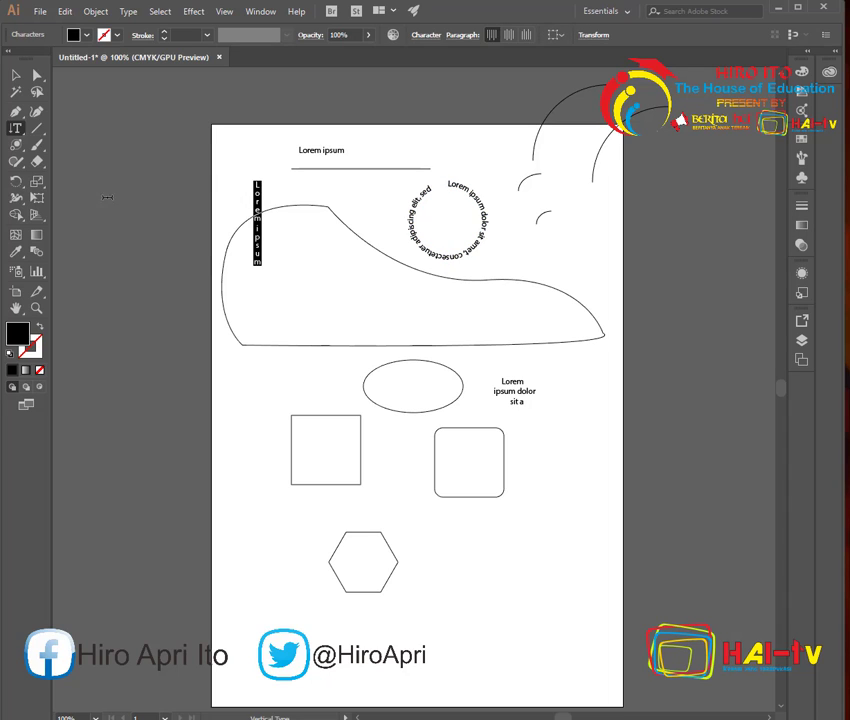
Fill the ellipse with vertical placeholder text using the Vertical Area Type tool
click(16, 129)
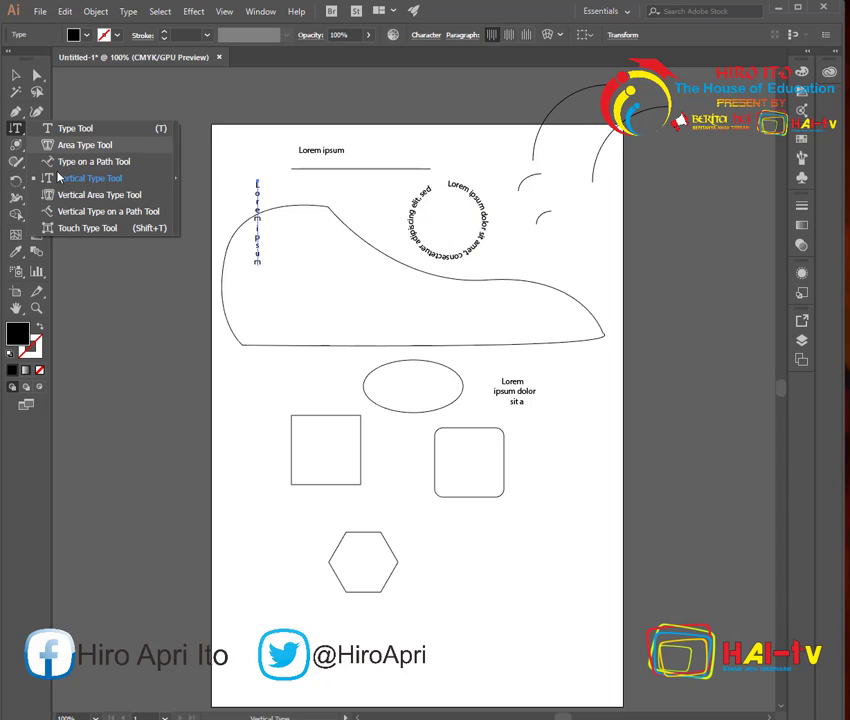
click(60, 194)
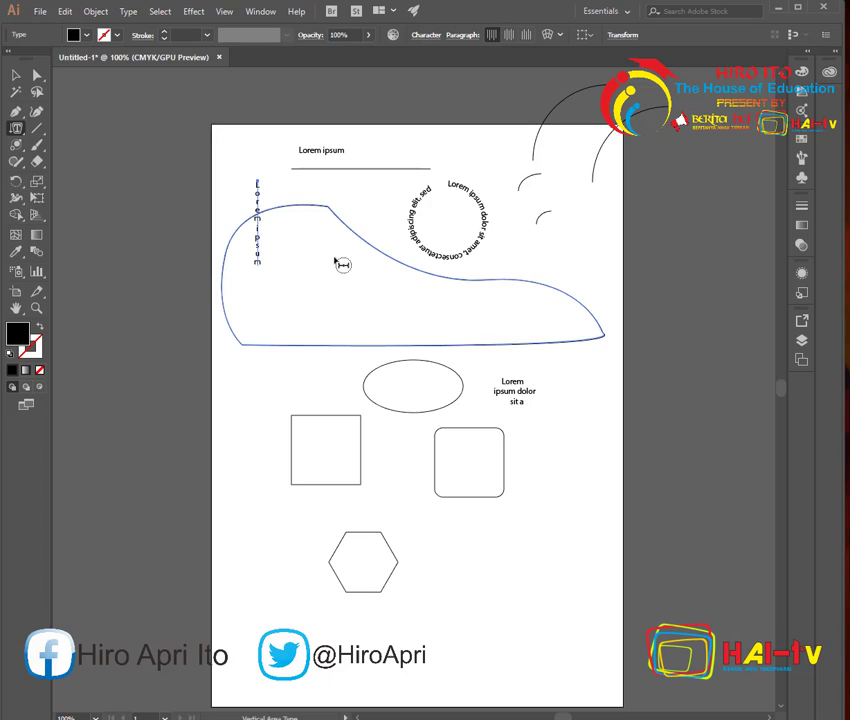
click(387, 365)
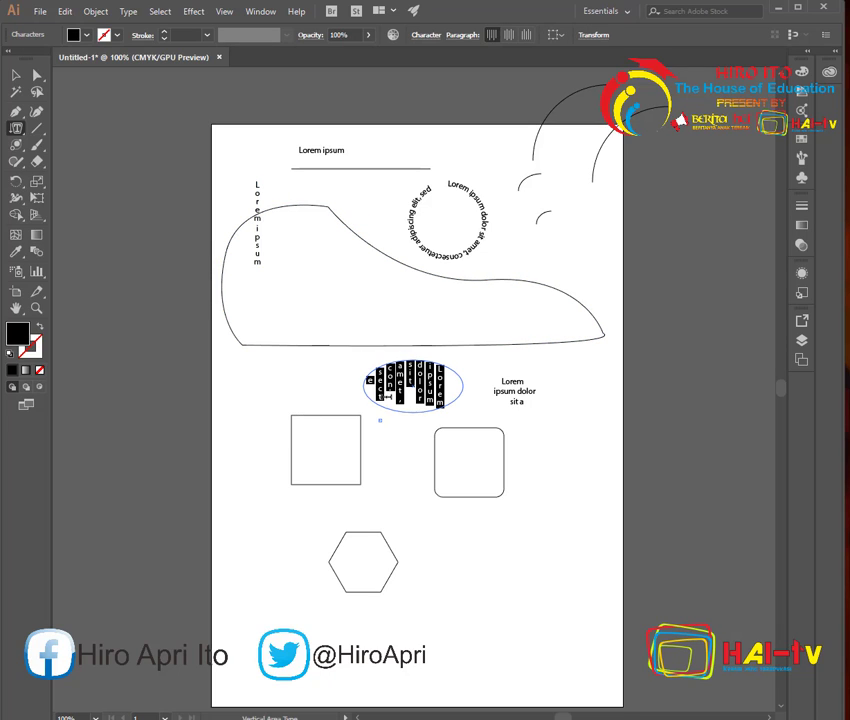
key(Escape)
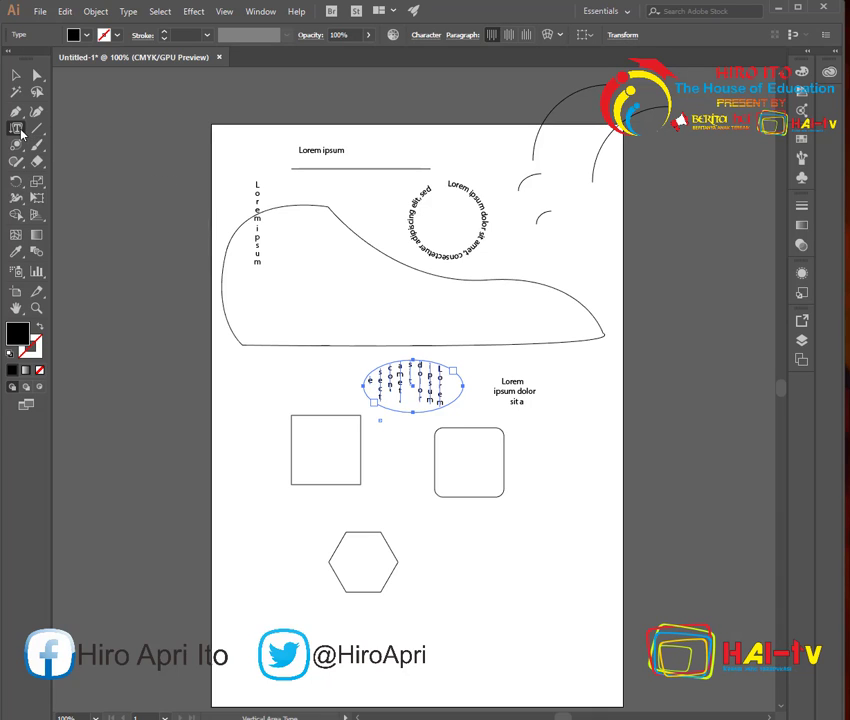
Run vertical placeholder text along the outline of the sharp-cornered square, starting on its upper edge, and deselect it
drag(18, 130, 130, 212)
click(316, 415)
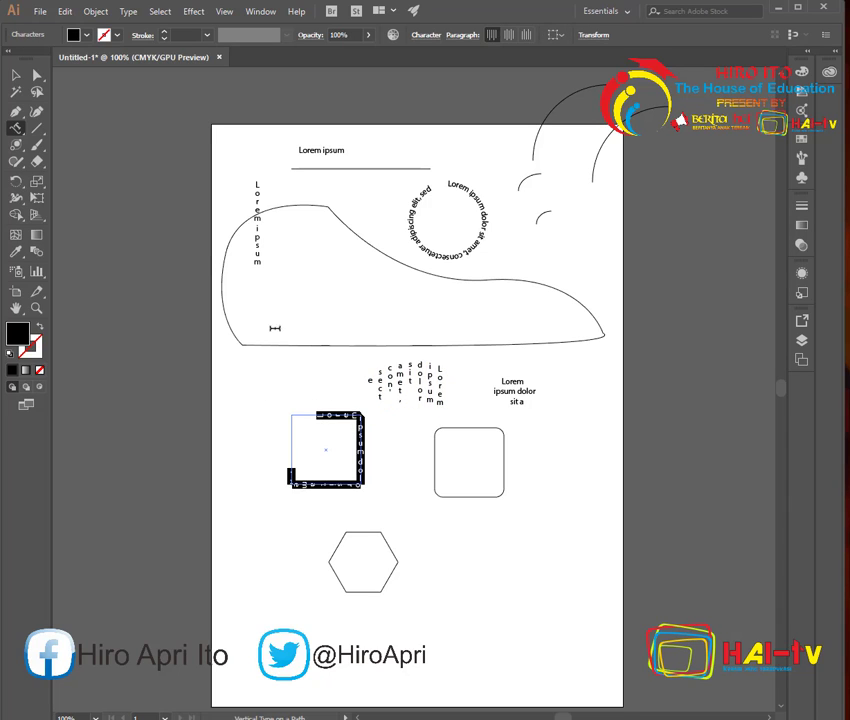
click(16, 76)
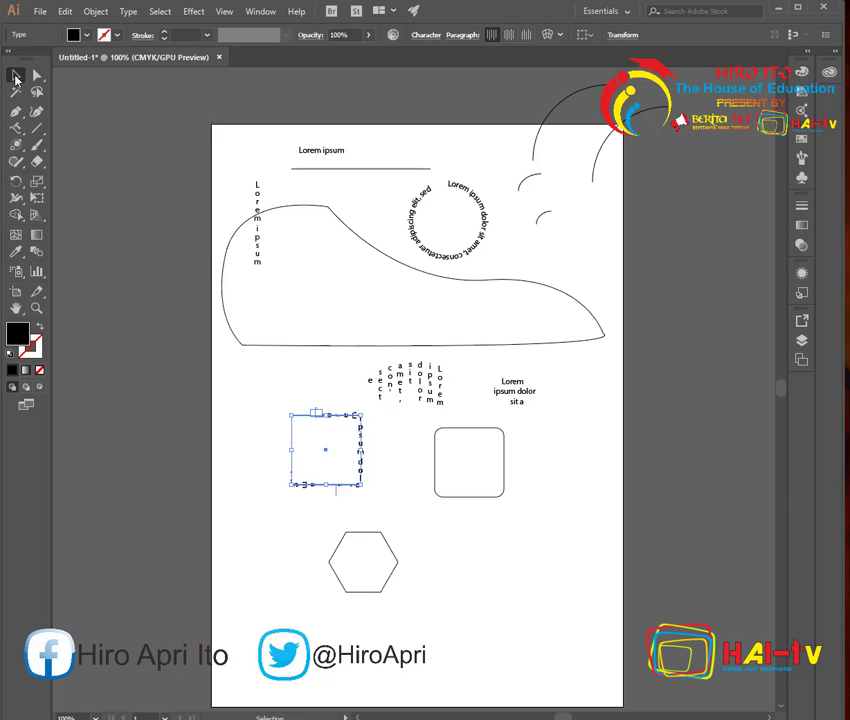
click(266, 550)
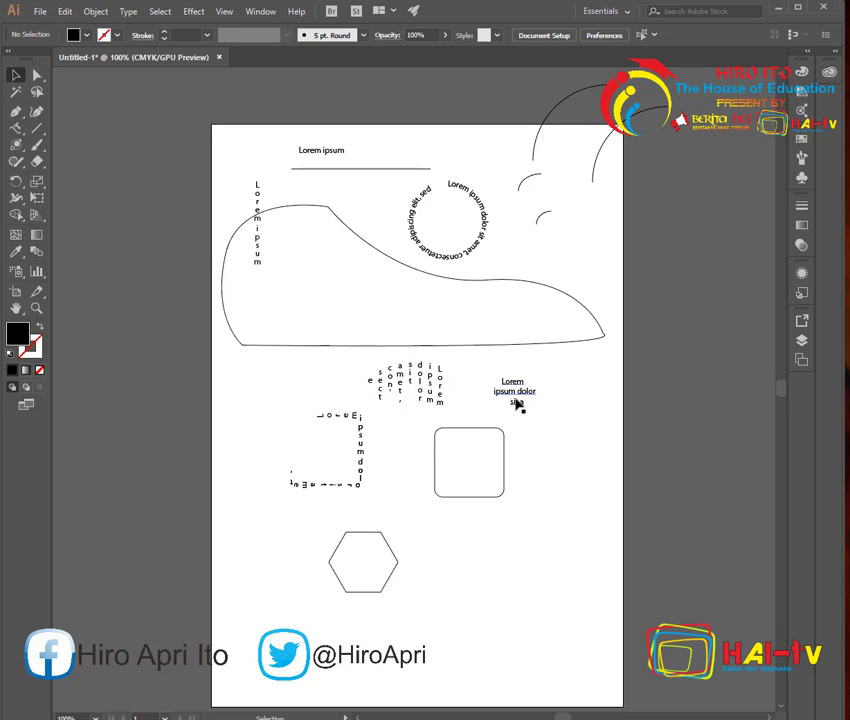
Try the Touch Type tool on the rounded square
click(16, 135)
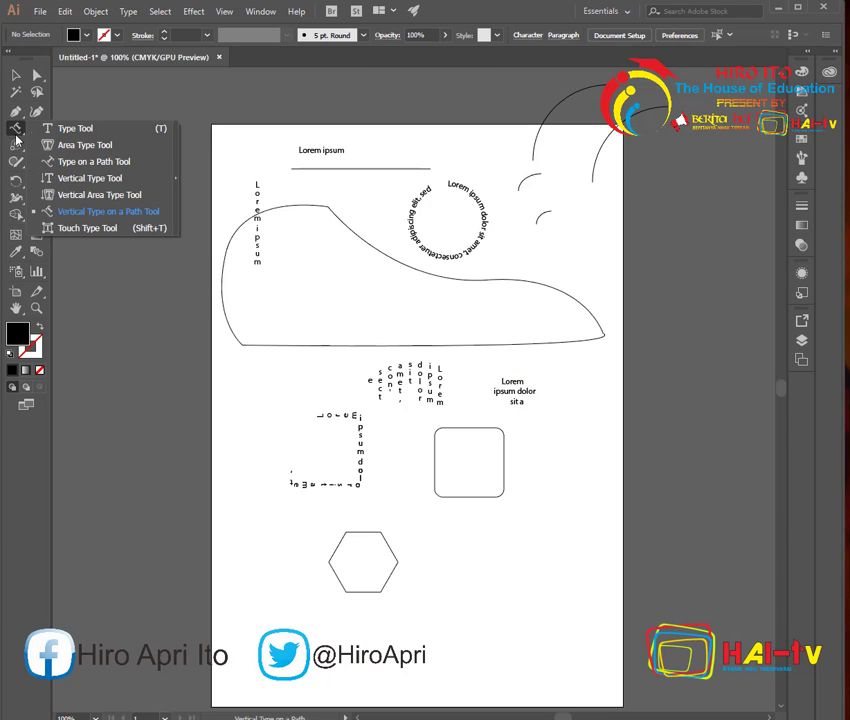
click(112, 228)
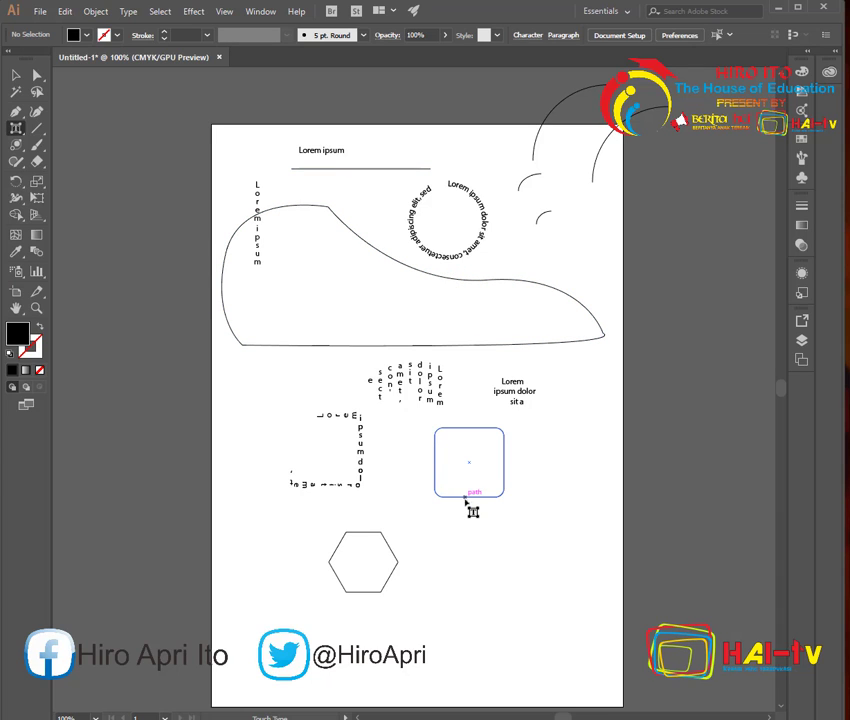
right_click(448, 459)
click(421, 451)
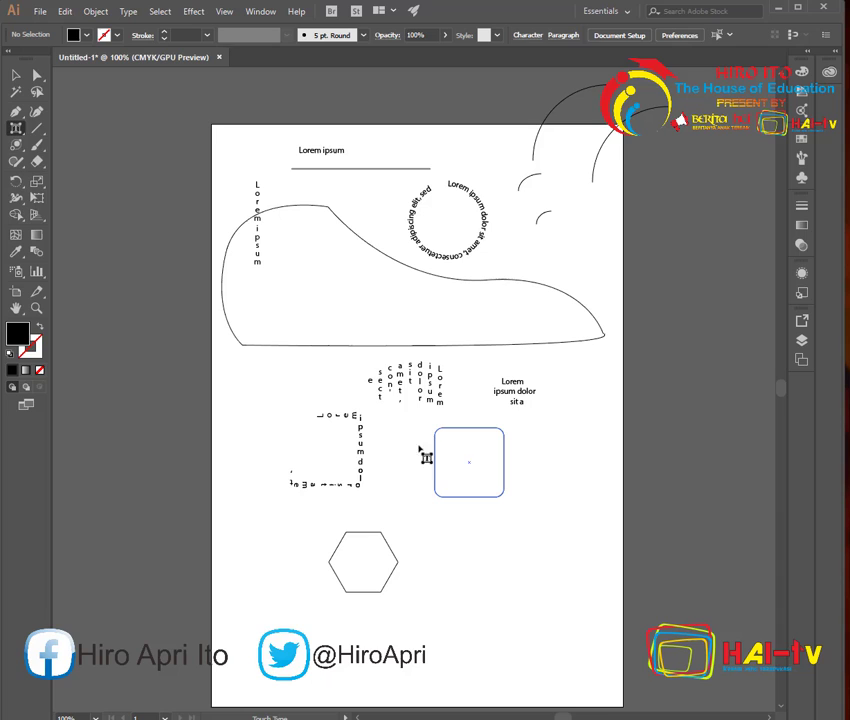
Switch back to the standard Type tool
click(15, 129)
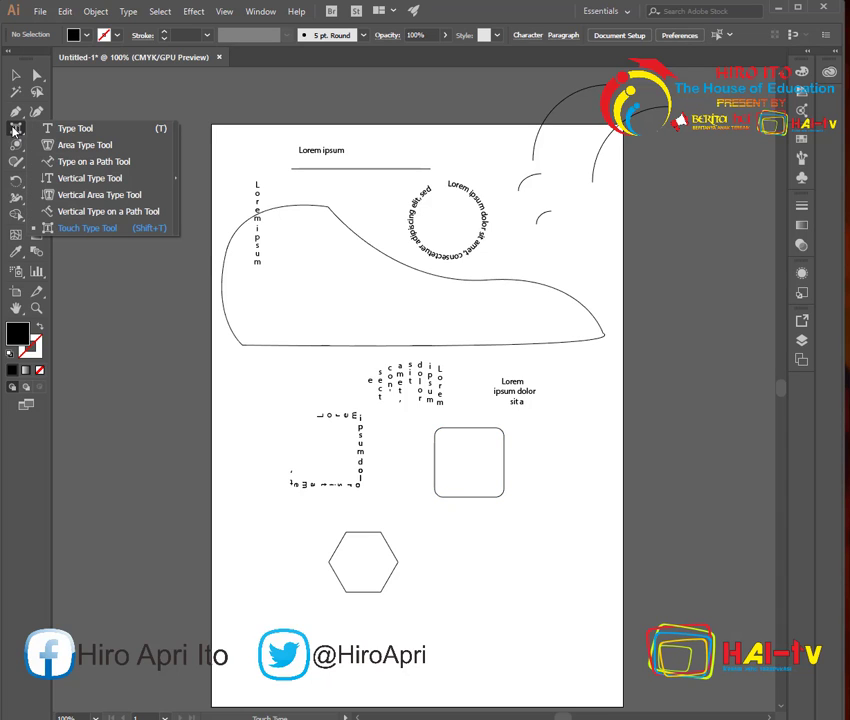
click(82, 130)
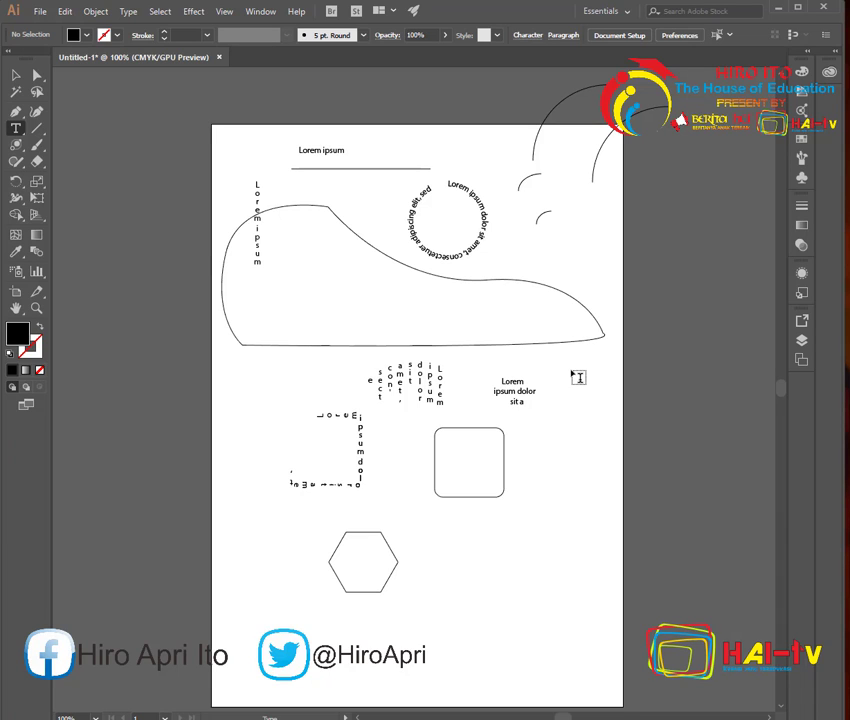
scroll(576, 376, up, 1)
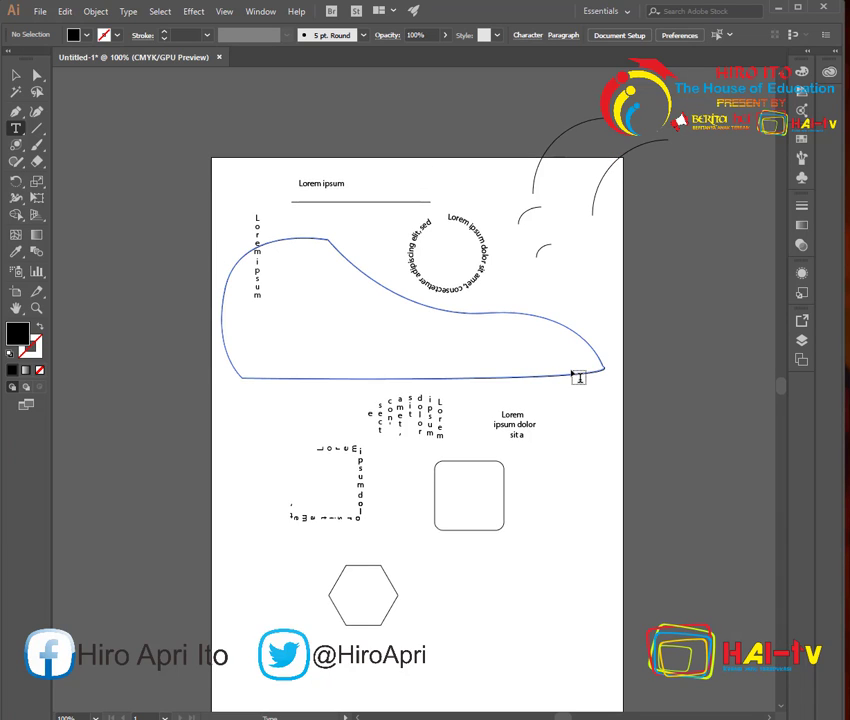
scroll(576, 376, down, 2)
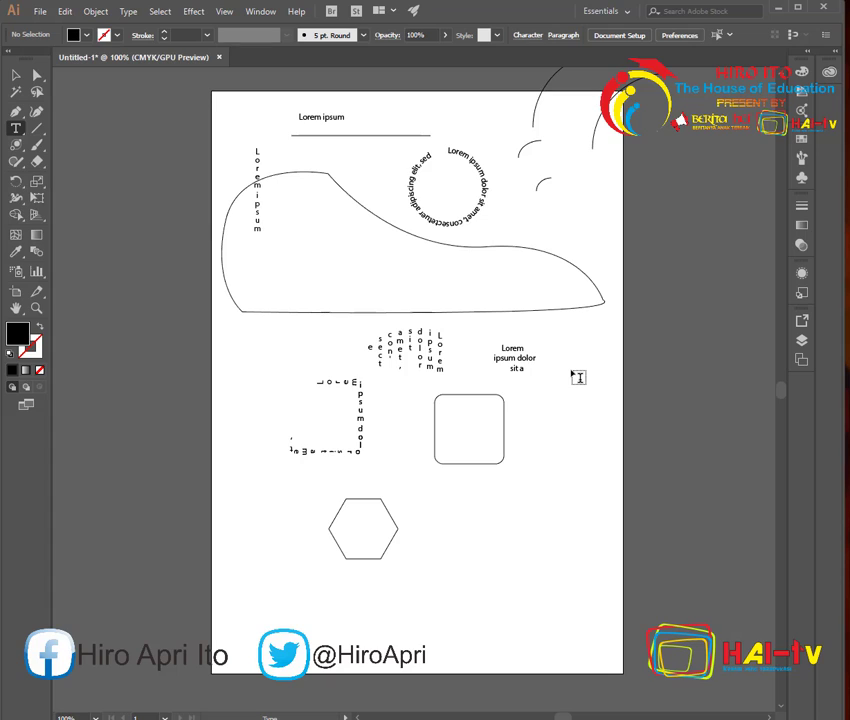